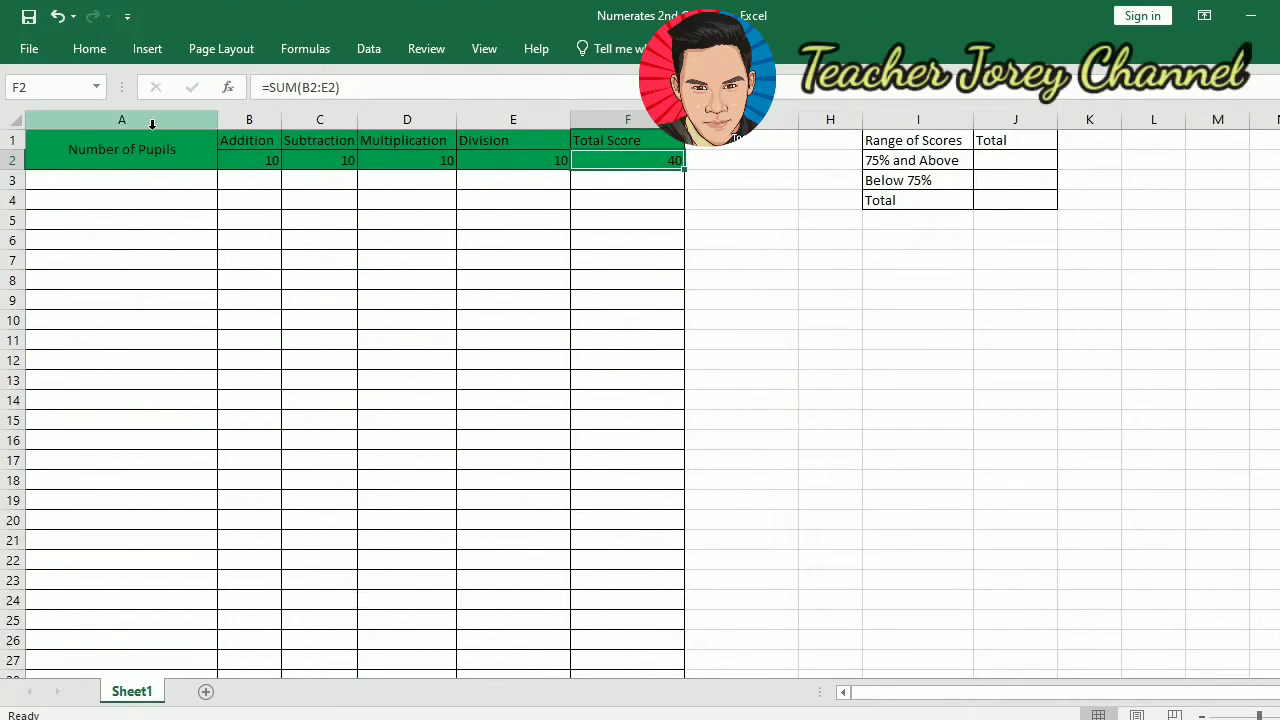
left_click(147, 155)
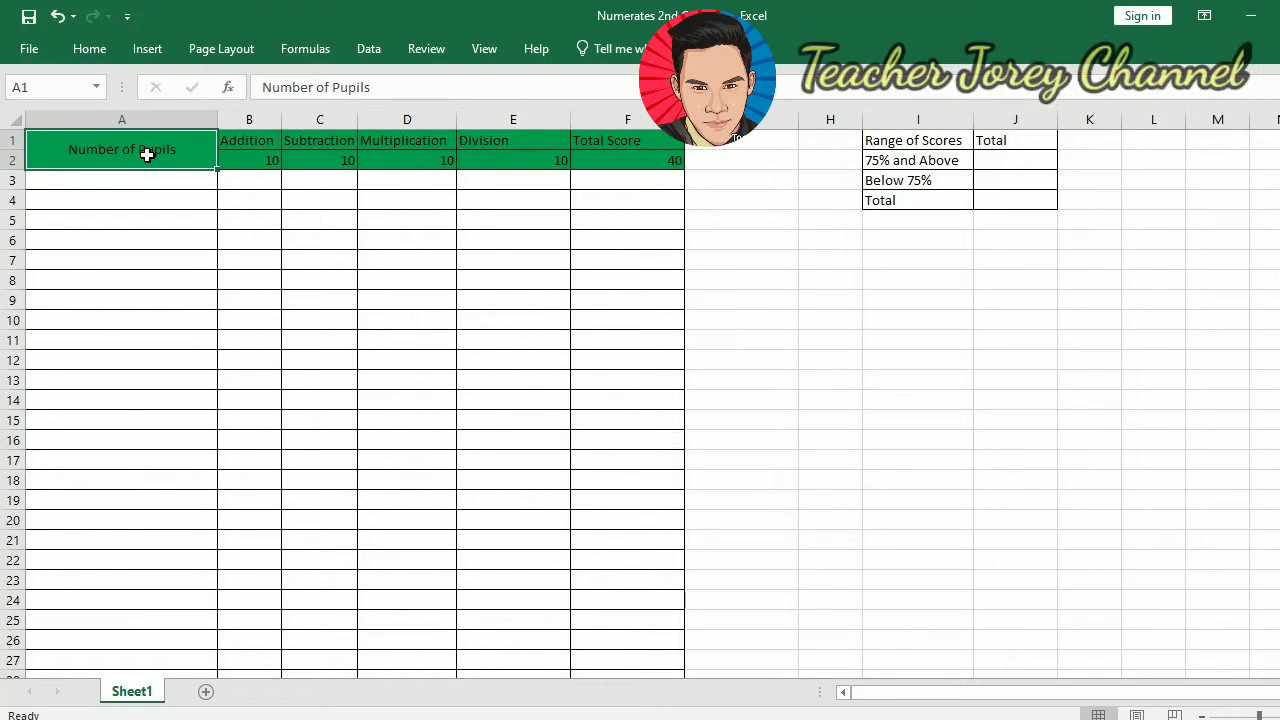
left_click(258, 139)
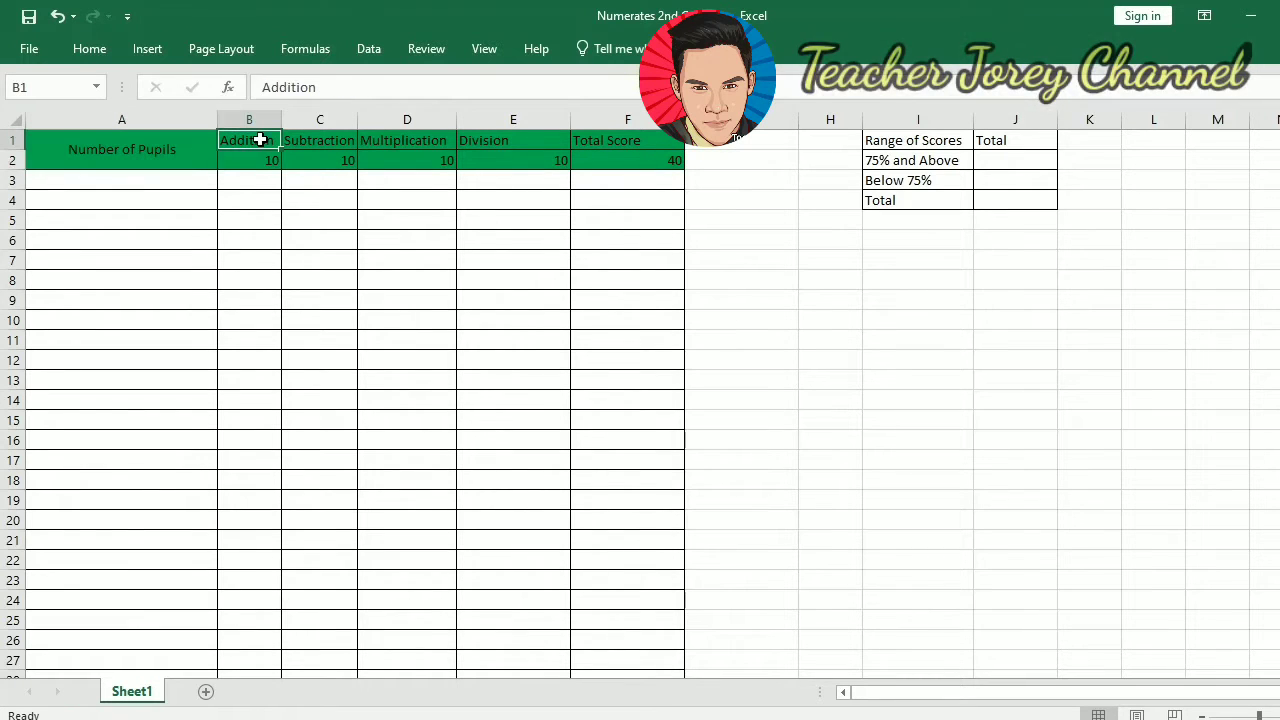
left_click(322, 137)
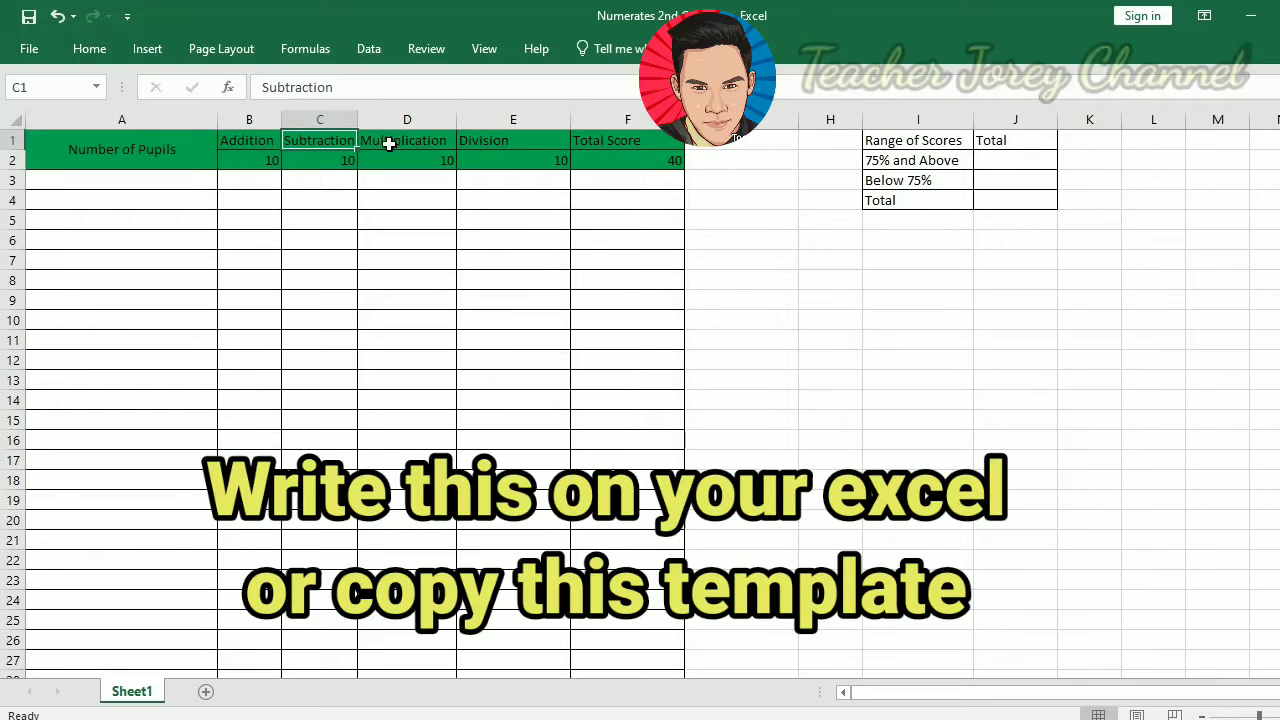
left_click(391, 140)
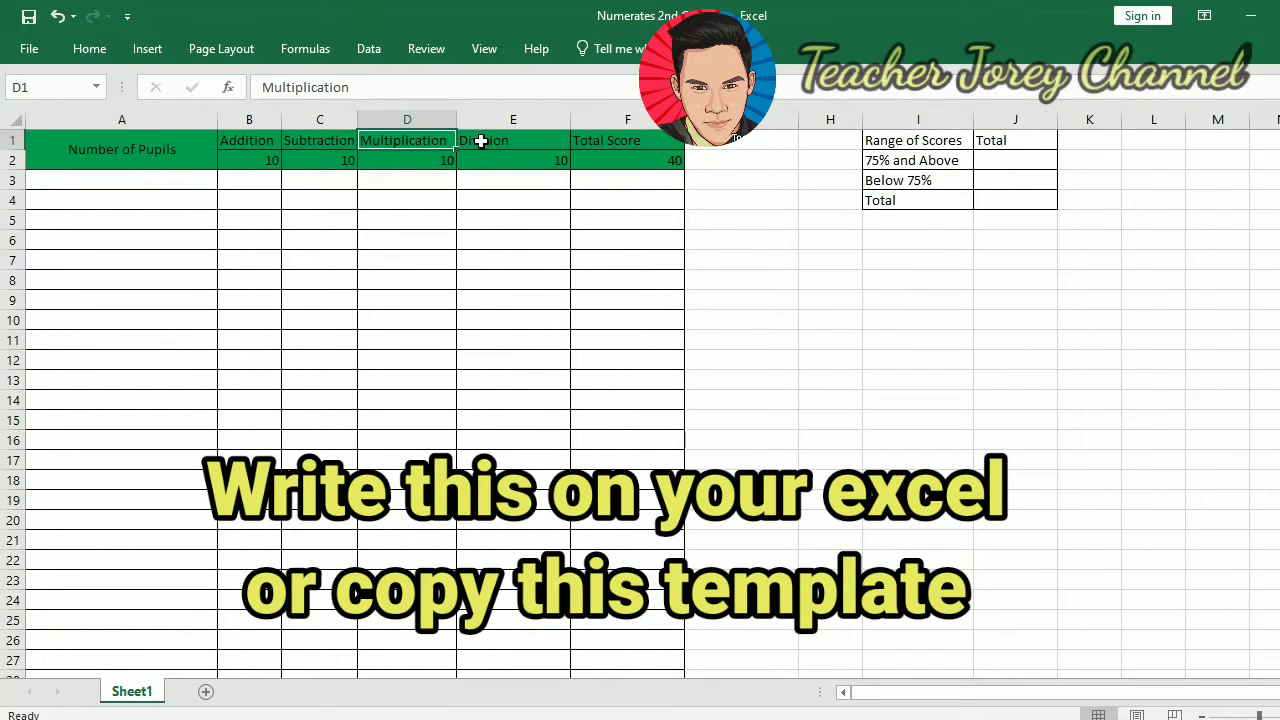
left_click(481, 143)
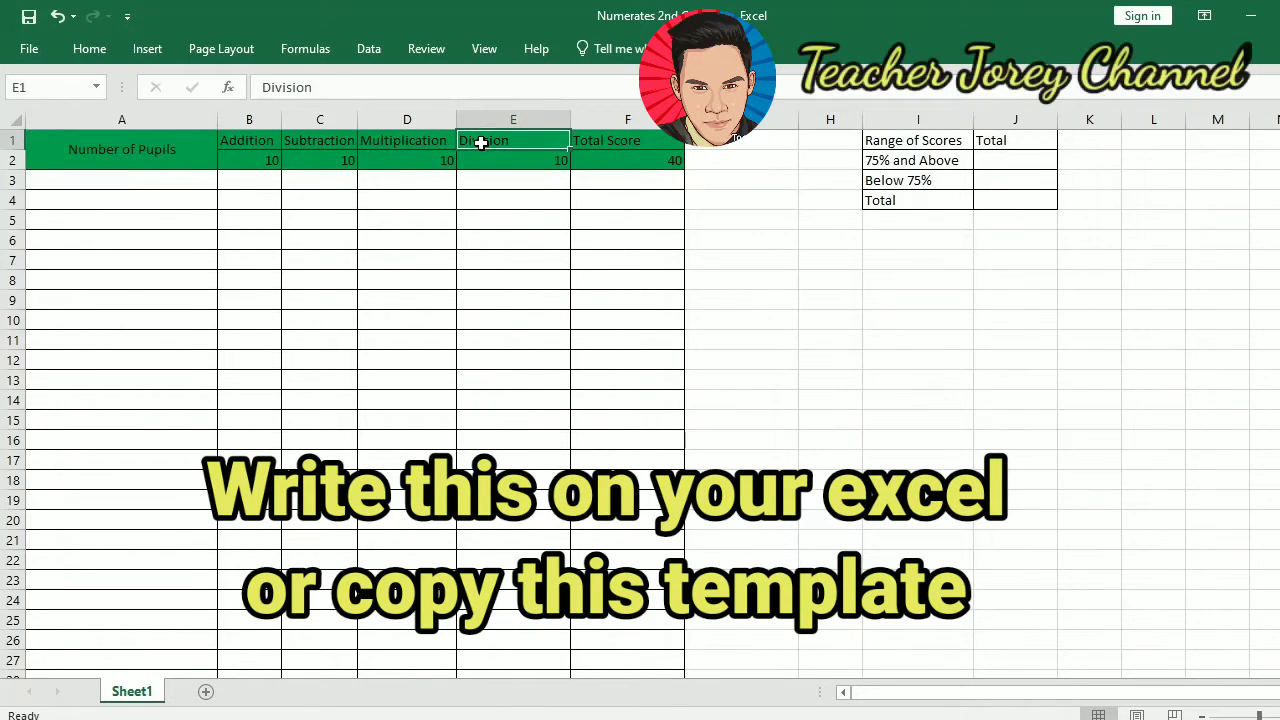
left_click(606, 145)
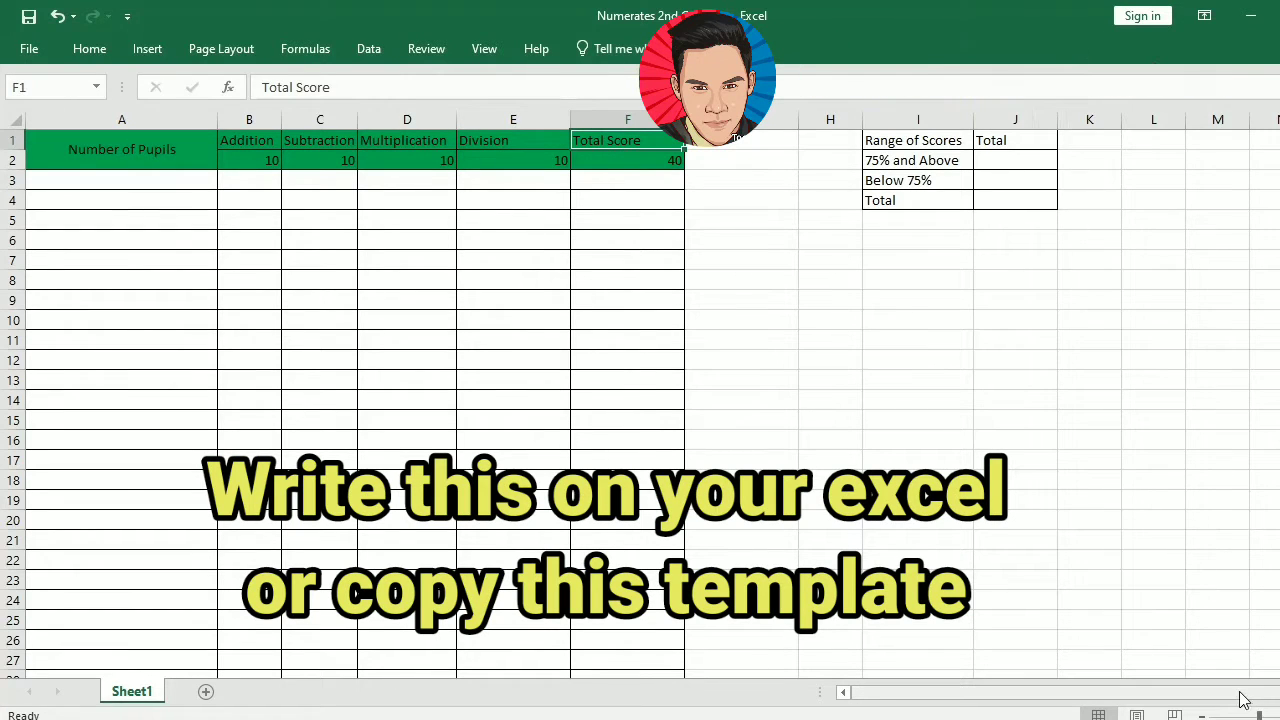
left_click(1275, 710)
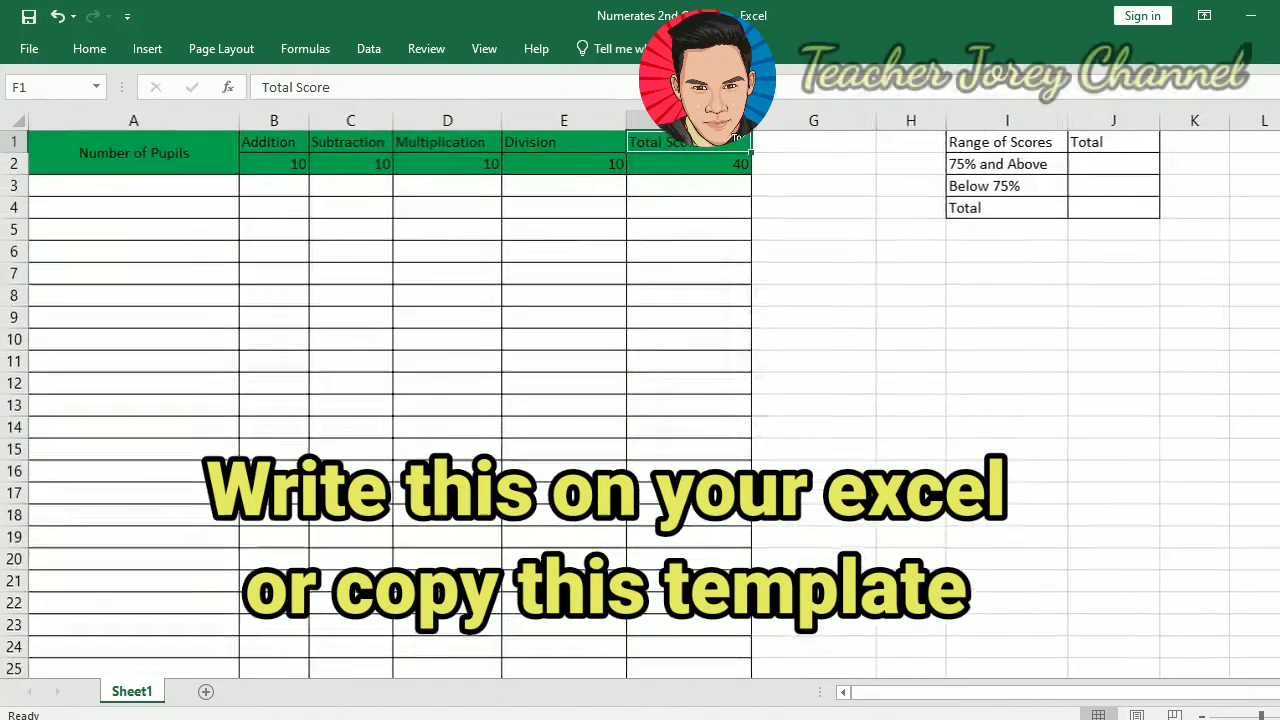
left_click(1275, 710)
left_click(1275, 710)
left_click_drag(1256, 693, 1154, 694)
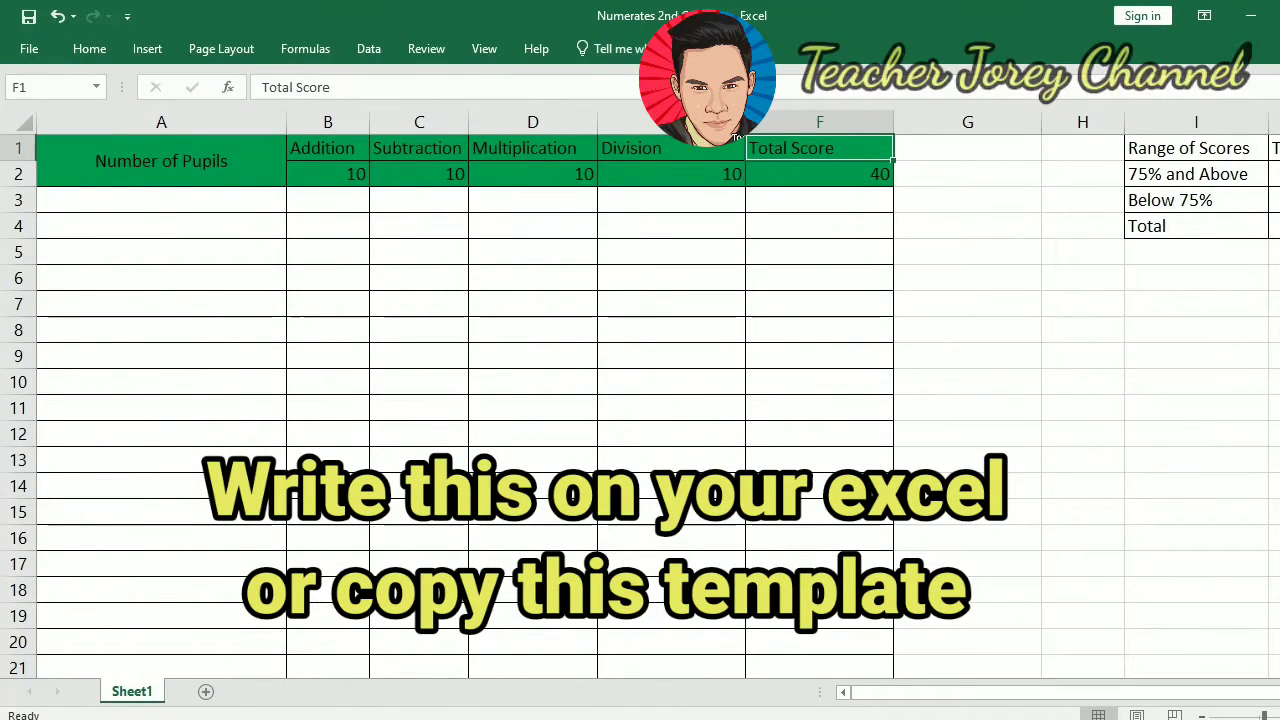
left_click(318, 166)
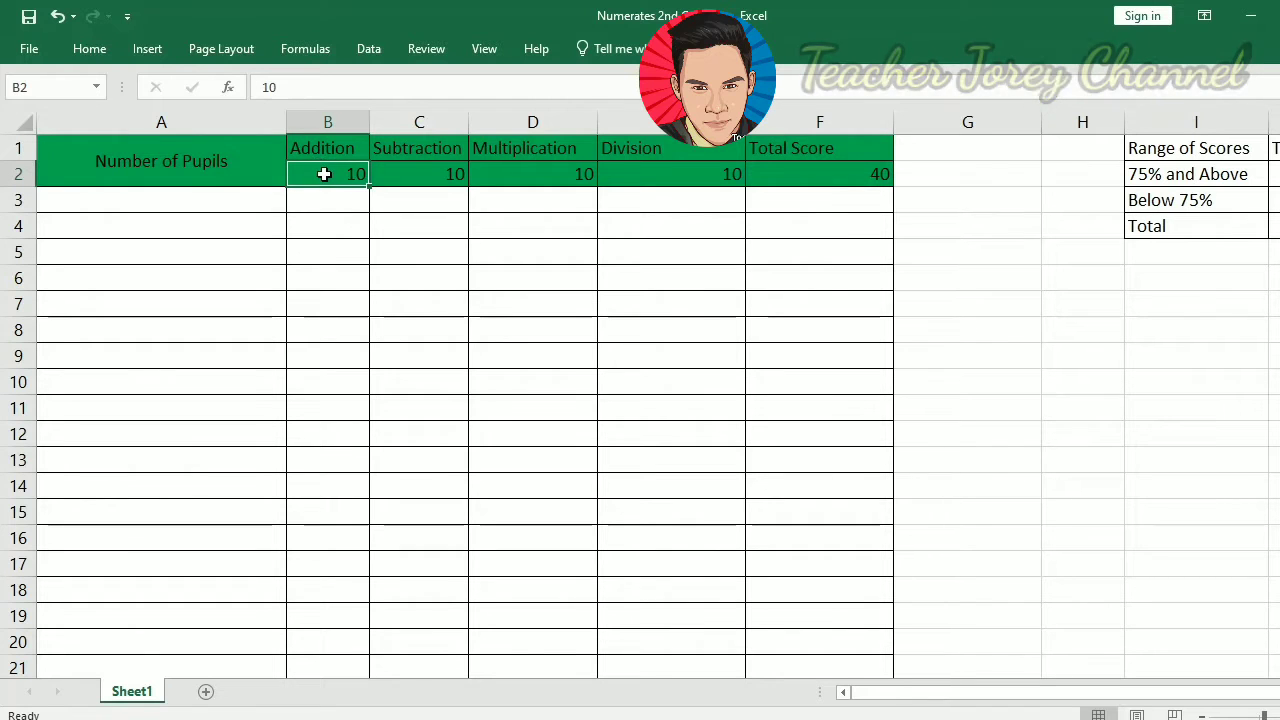
left_click(404, 179)
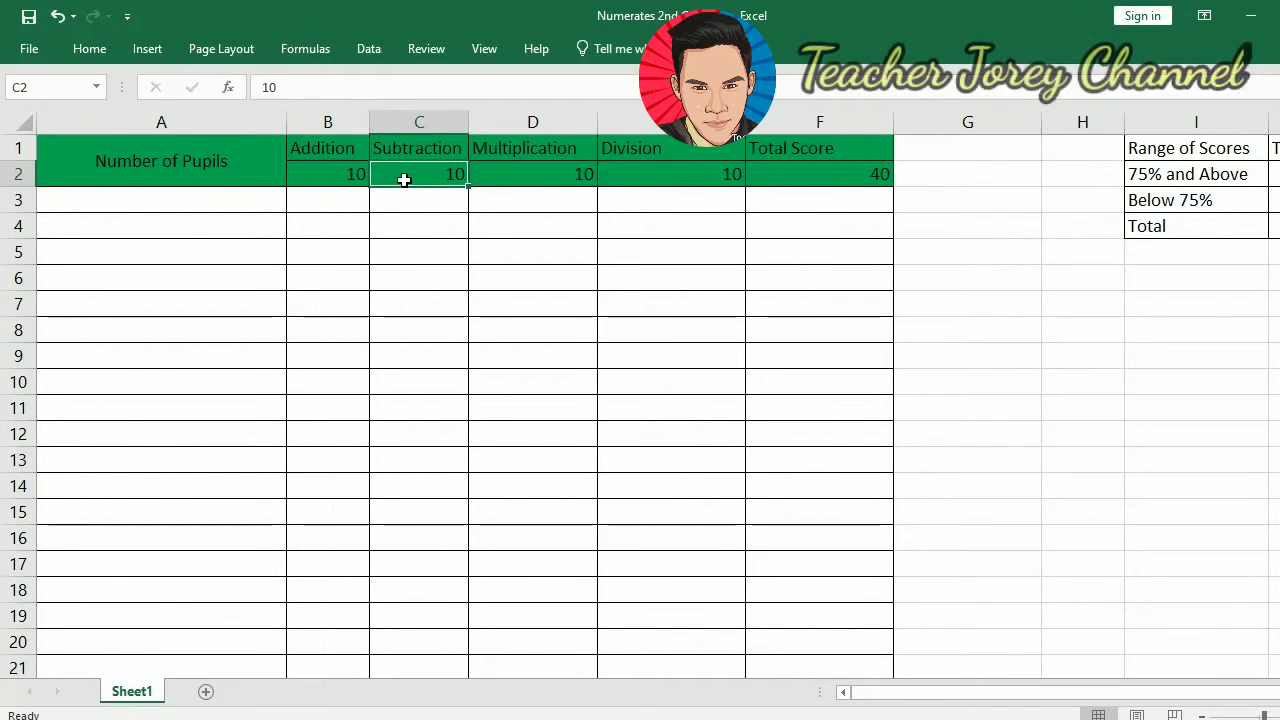
key("Right")
key("Right")
key("Right")
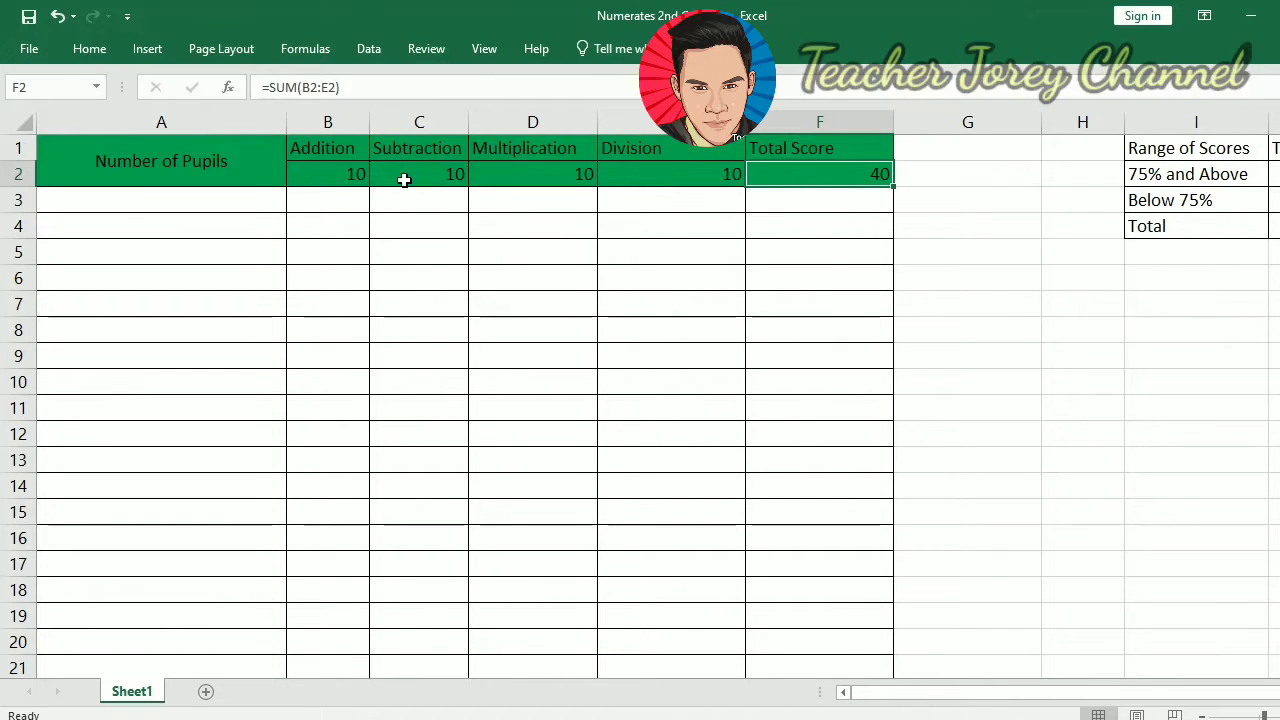
key("Left")
key("Left")
key("Left")
key("Left")
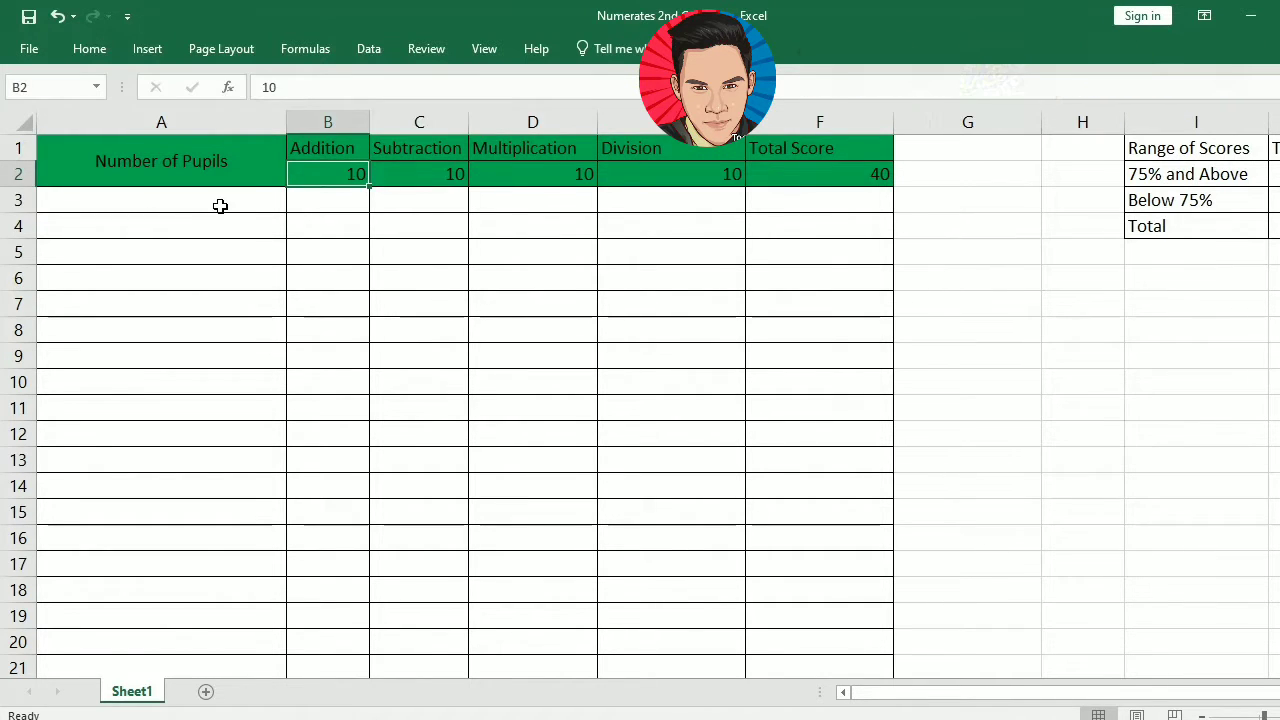
left_click(220, 206)
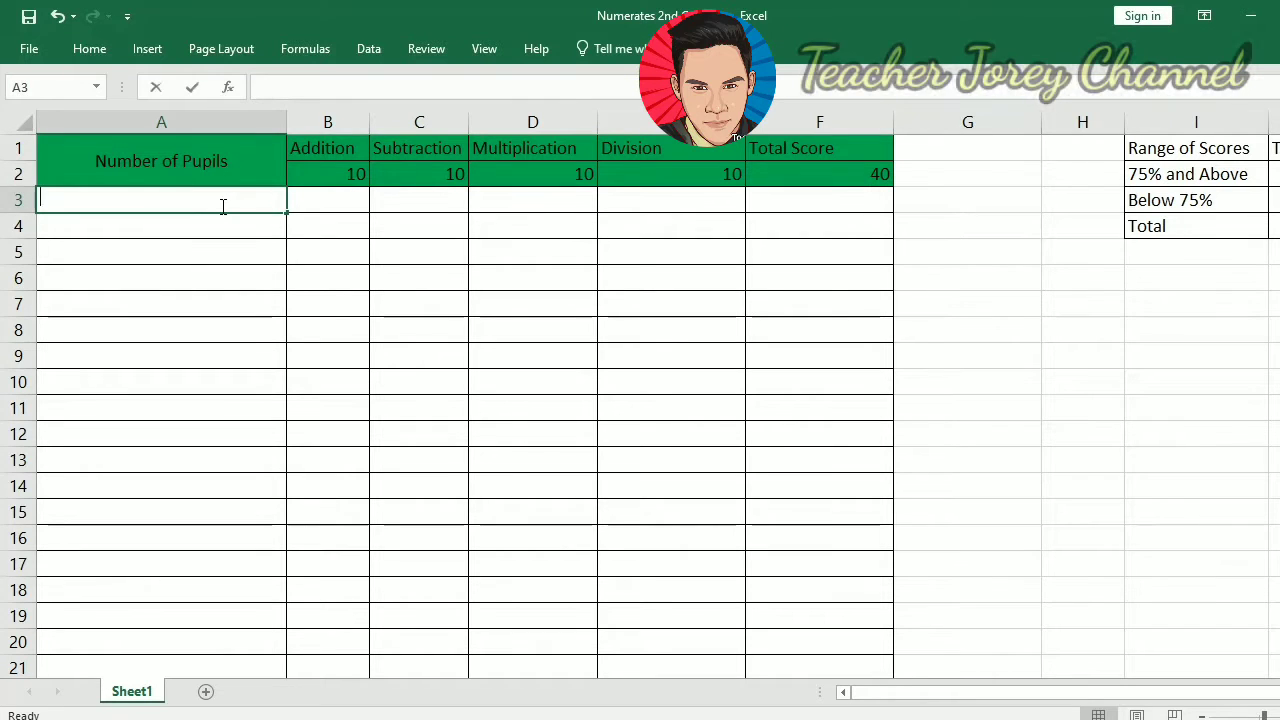
Enter pupil numbers 1, 2 and 3 in cells A3 to A5.
type("1")
key("Return")
type("2")
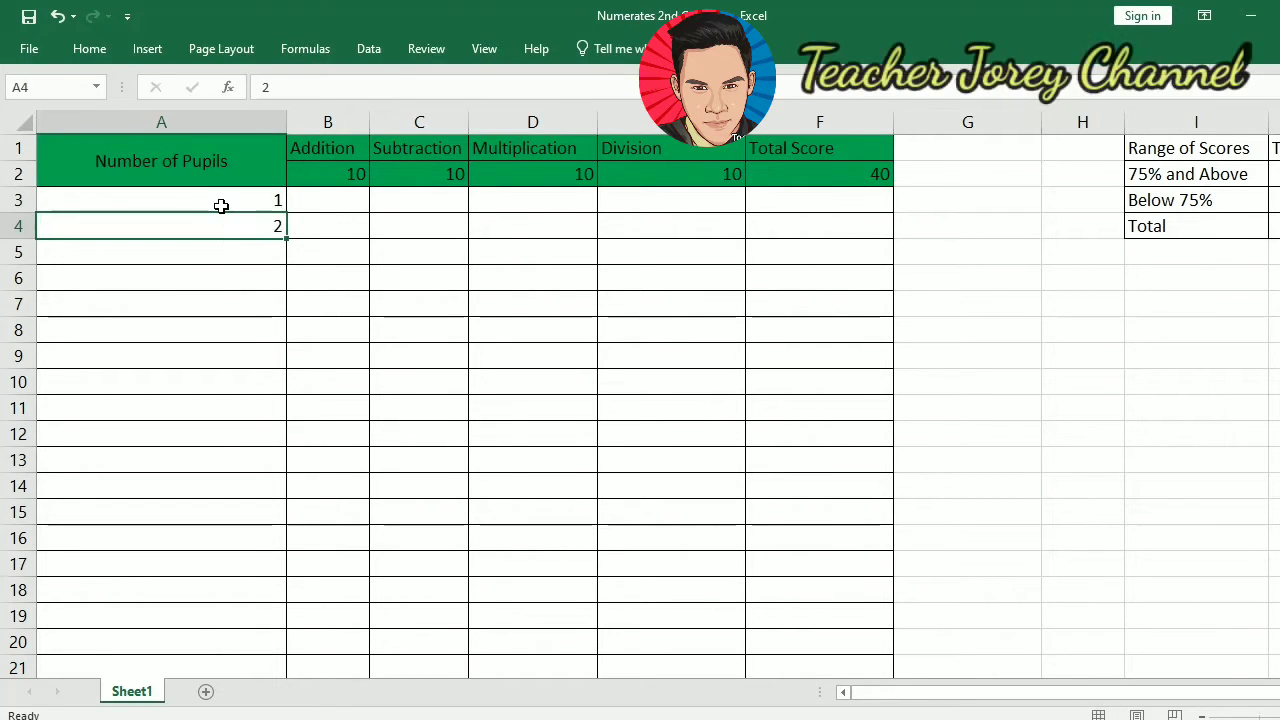
key("Return")
type("3")
key("Return")
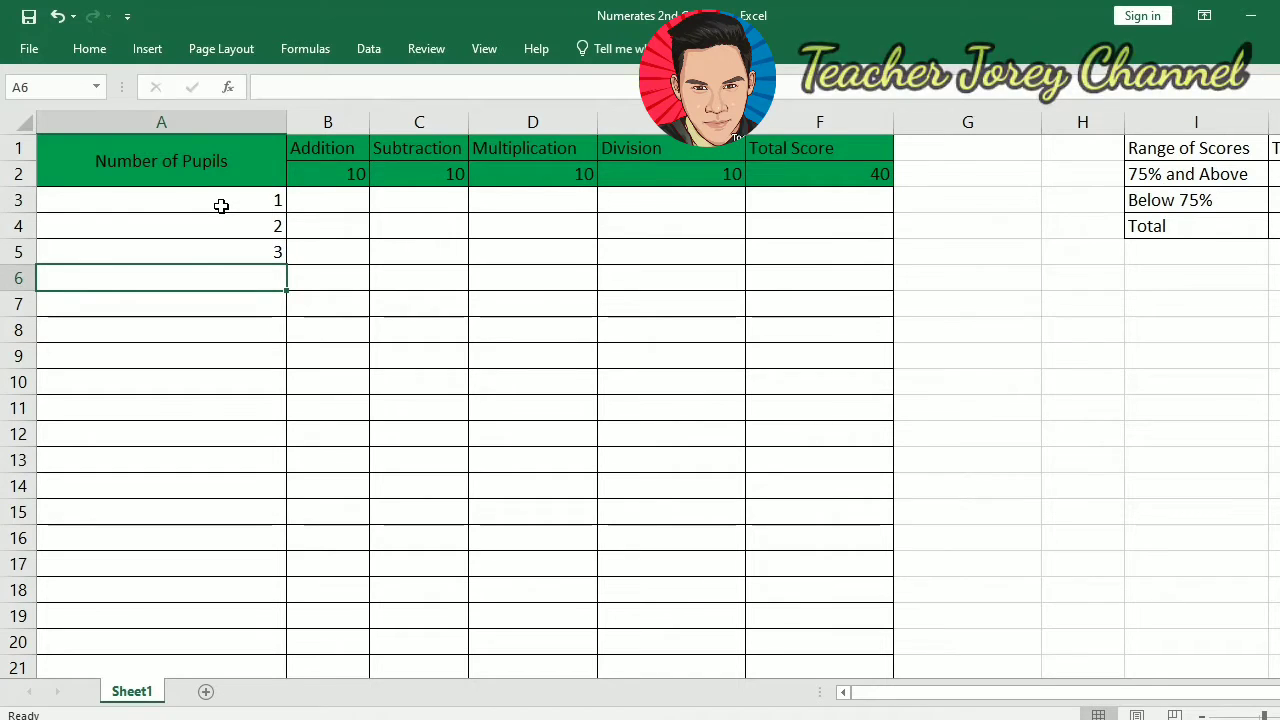
Extend the A3:A5 series down to 28 in row 30, then move to cell B3.
left_click(221, 206)
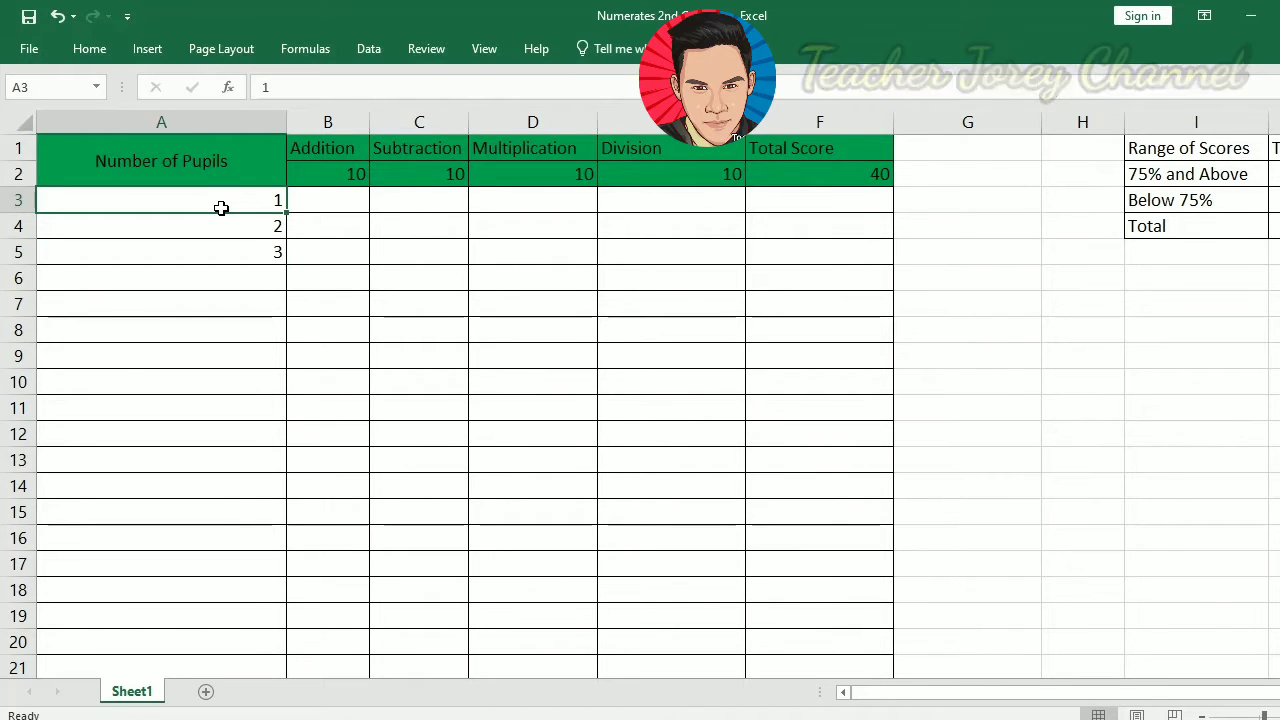
left_click_drag(221, 207, 231, 260)
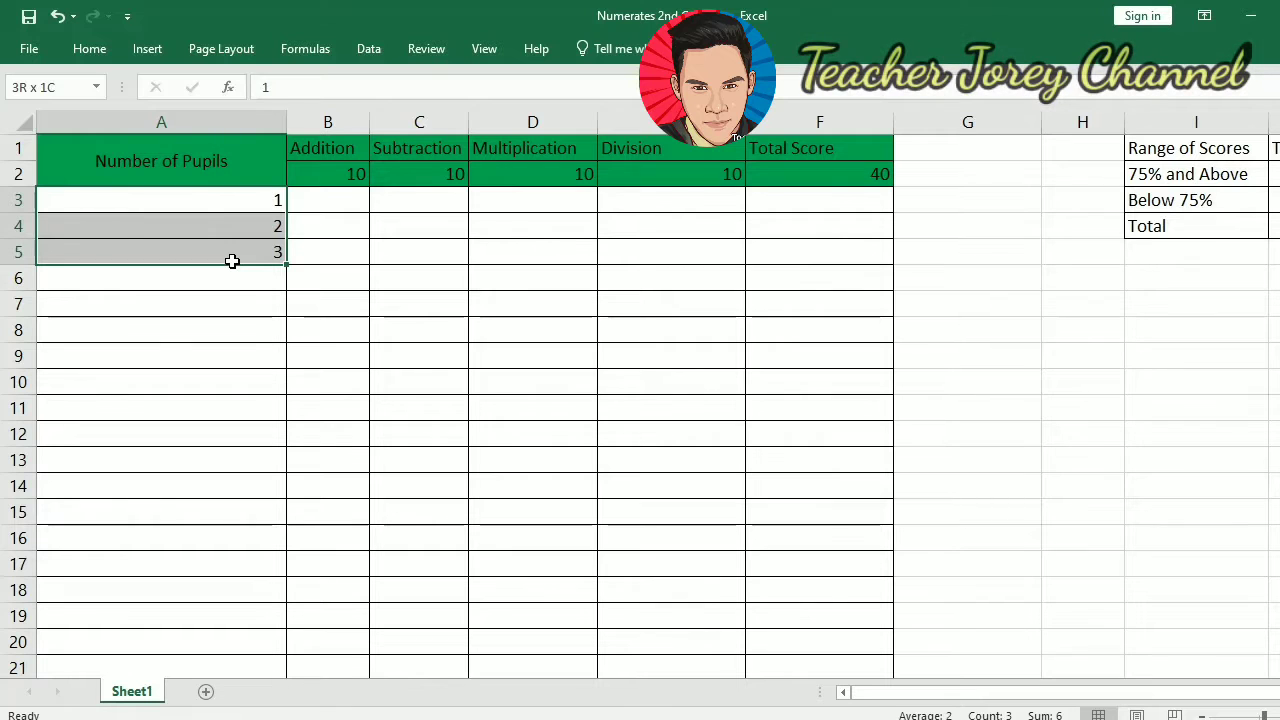
left_click_drag(231, 261, 233, 262)
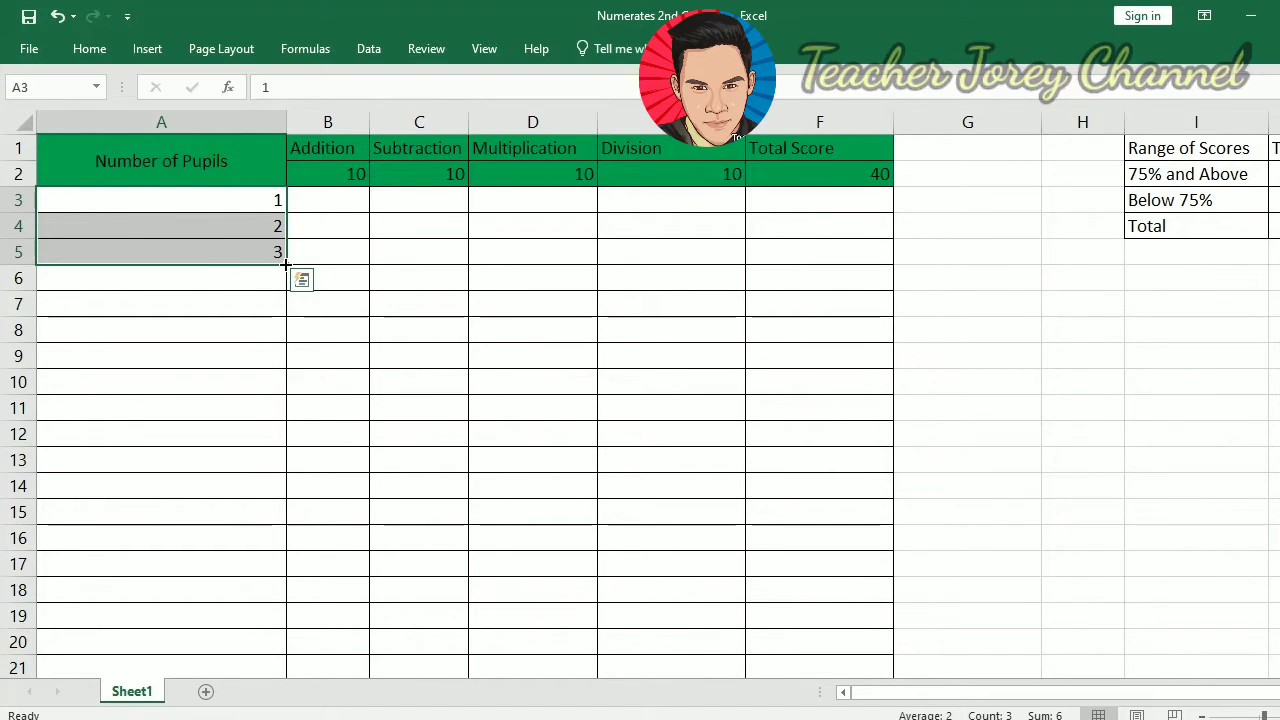
left_click_drag(285, 263, 285, 263)
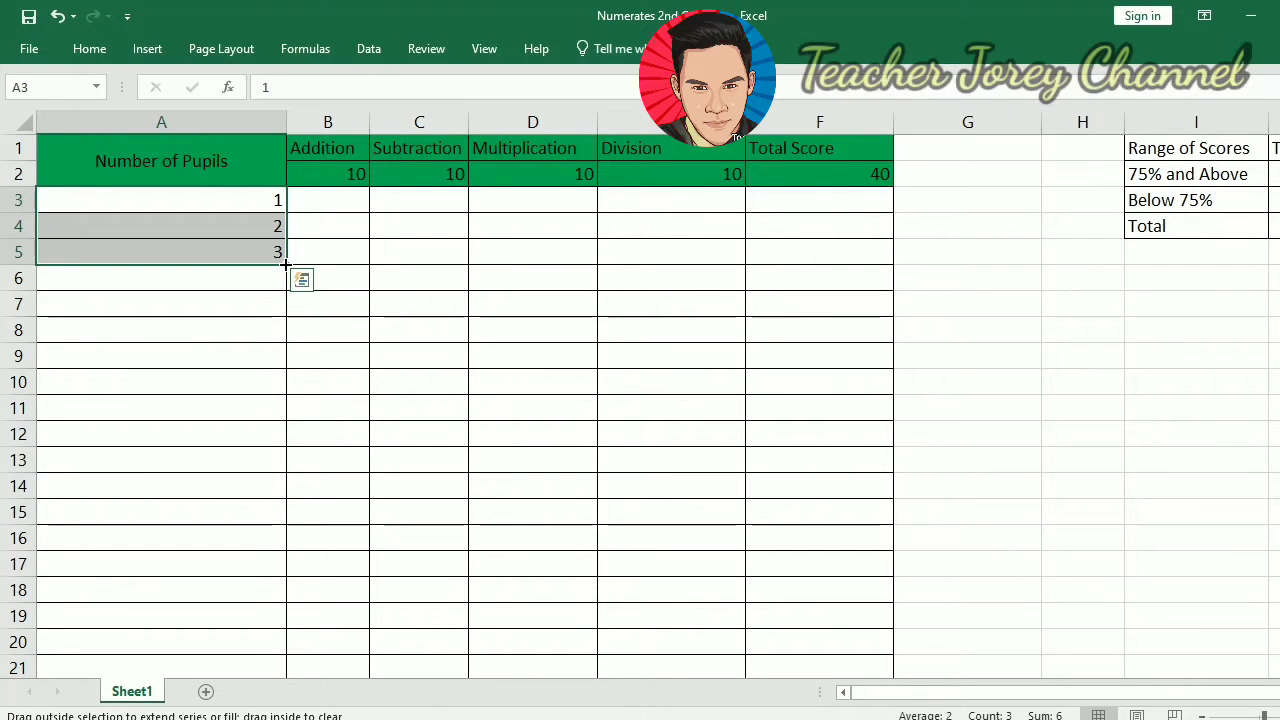
left_click_drag(285, 263, 281, 644)
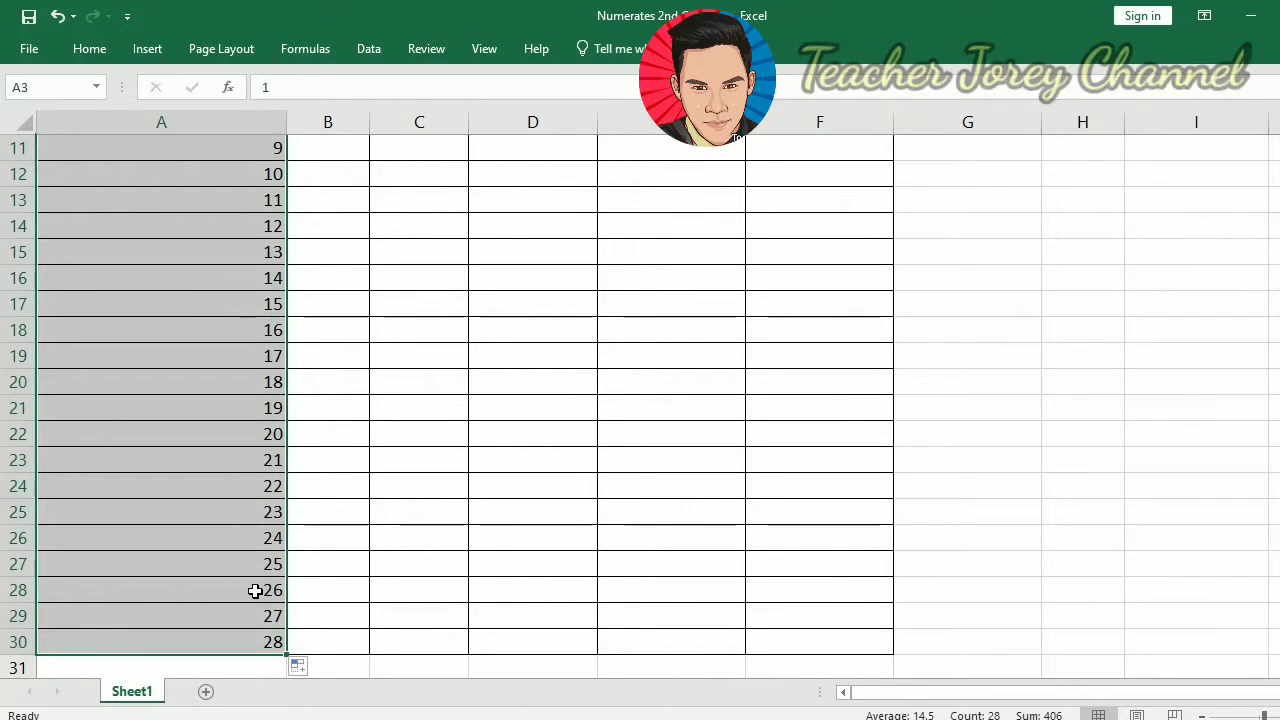
left_click(256, 554)
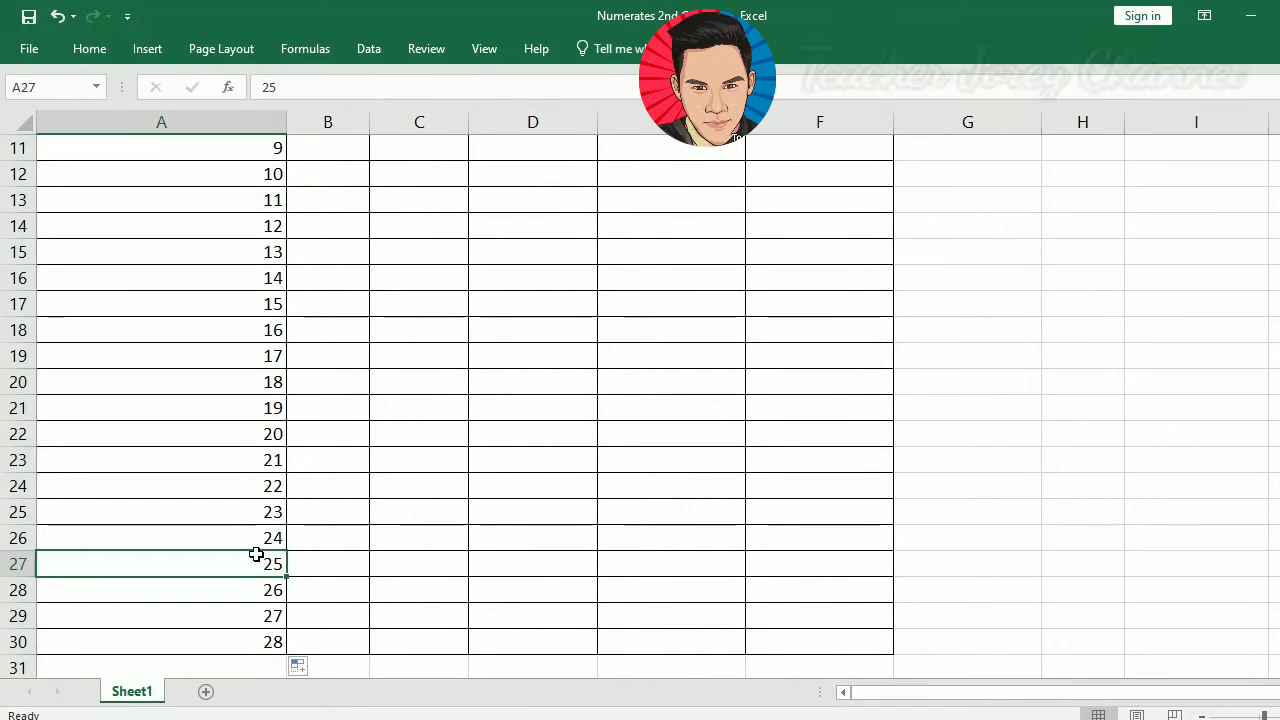
key("Up")
key("Up")
key("Up")
key("Up")
key("Up")
key("Up")
key("Up")
key("Up")
key("Up")
key("Up")
key("Up")
key("Up")
key("Up")
key("Up")
key("Up")
key("Up")
key("Up")
key("Up")
key("Up")
key("Up")
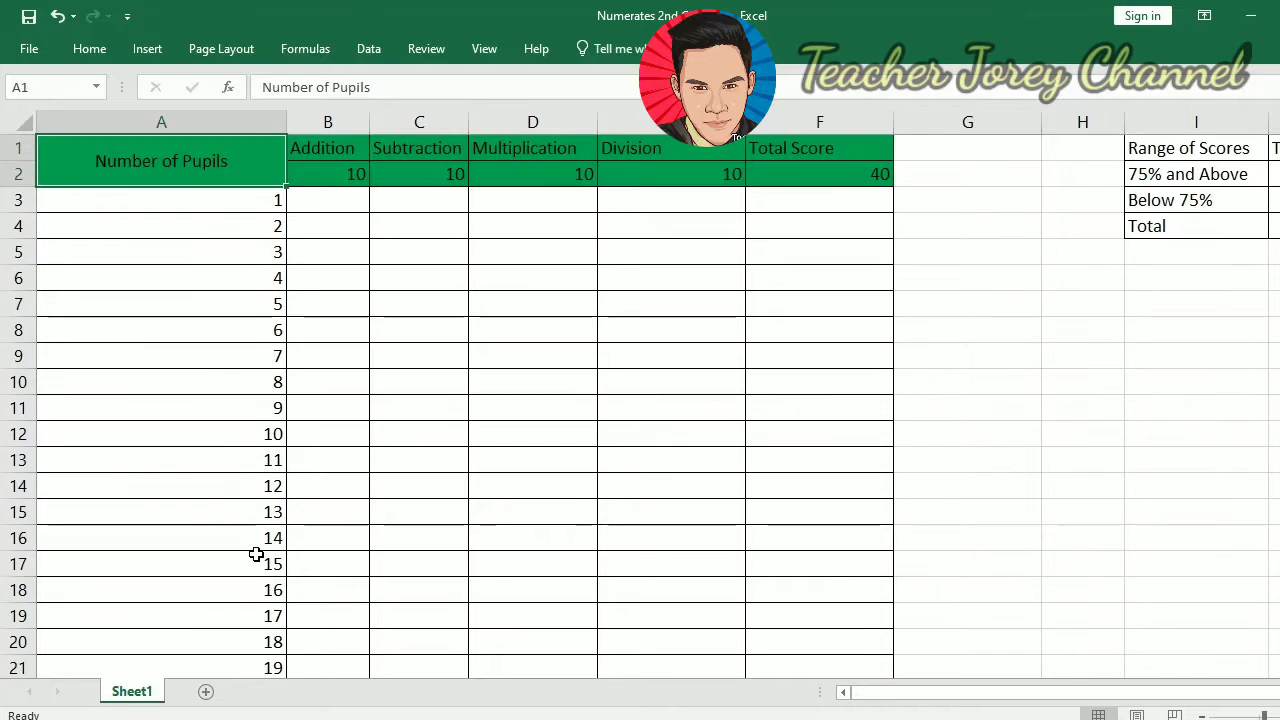
key("Down")
key("Right")
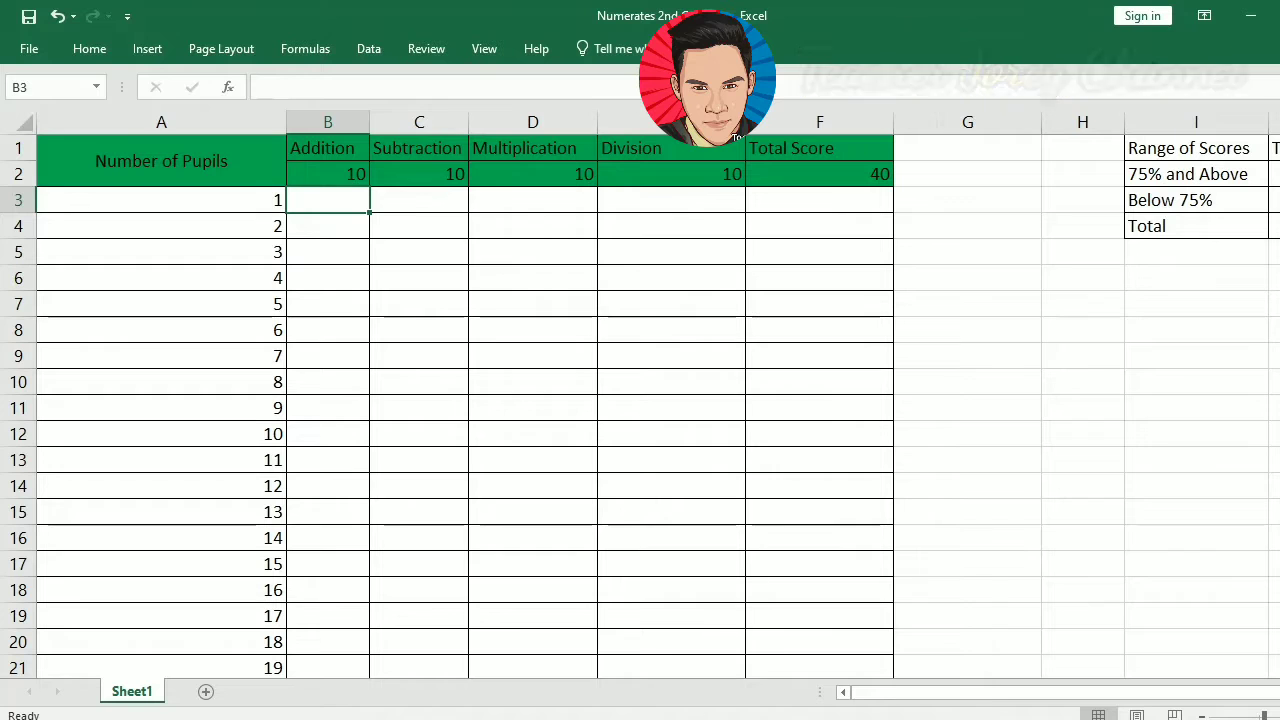
Copy the B2:E29 scores from numerates 2021, then return to Numerates 2nd Grading.
mouse_move(759, 715)
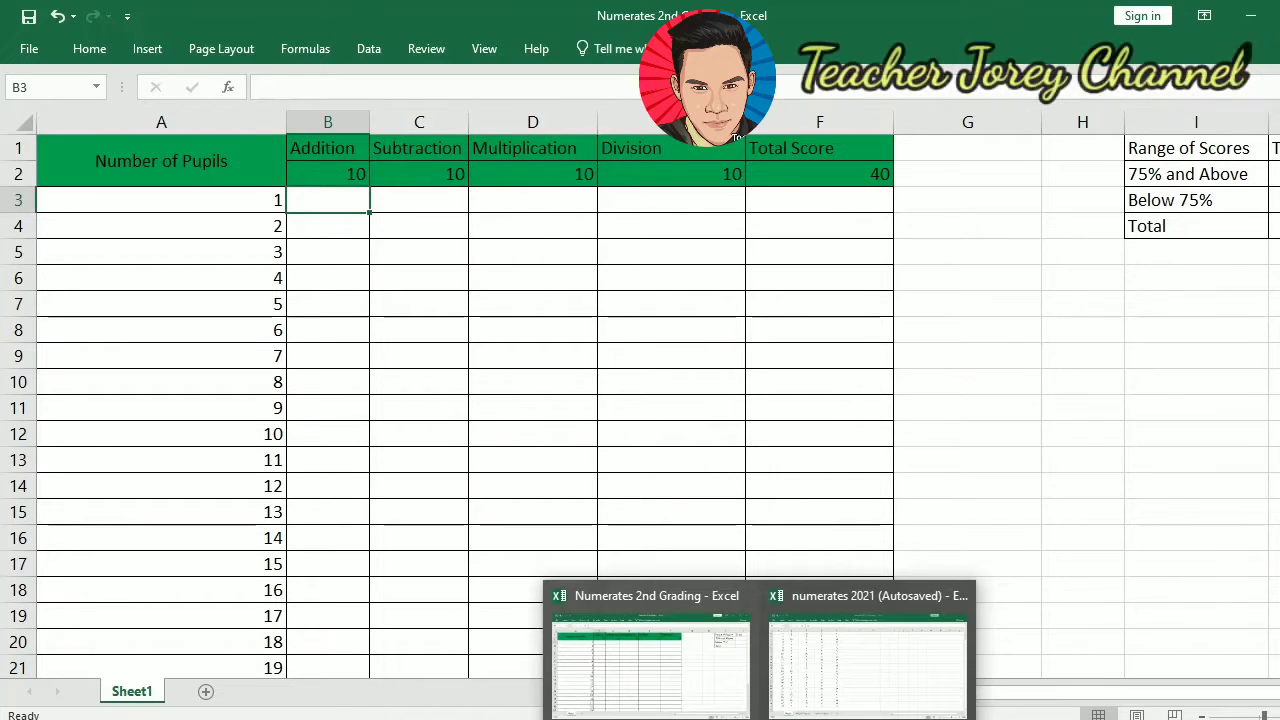
left_click(813, 695)
left_click(643, 494)
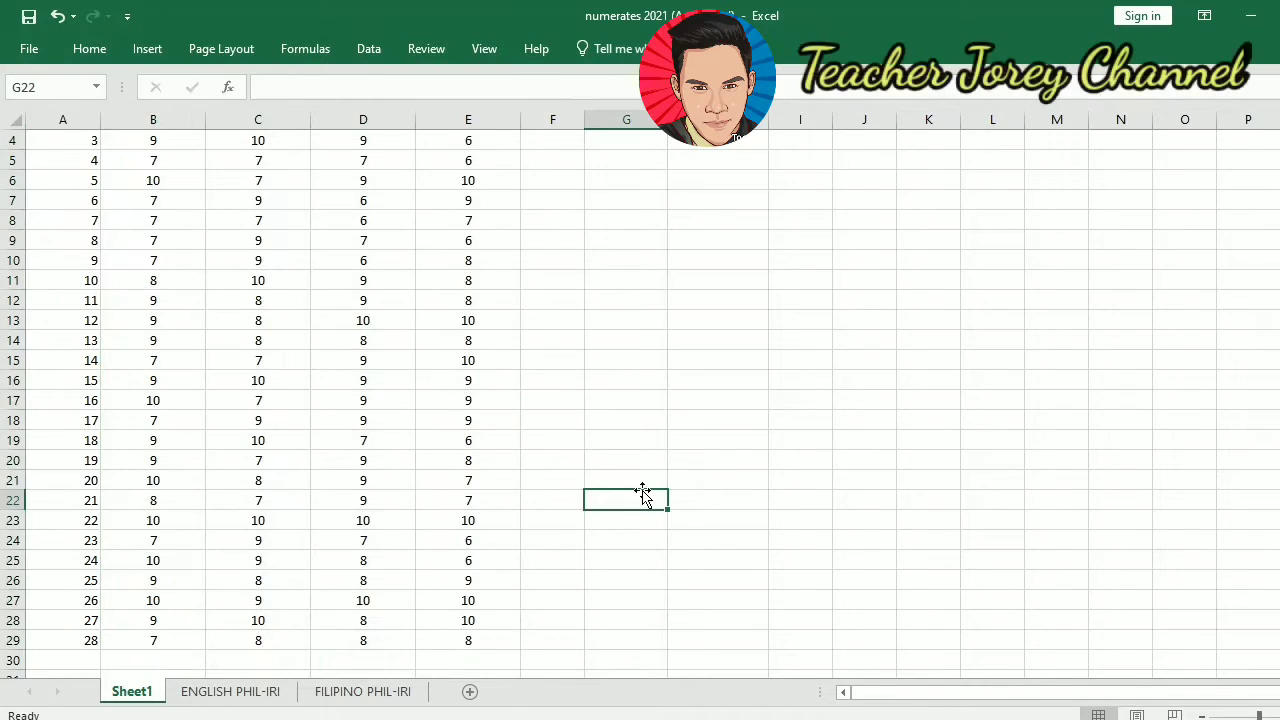
key("Up")
key("Up")
key("Up")
key("Up")
key("Up")
key("Up")
key("Up")
key("Up")
key("Up")
key("Up")
key("Up")
key("Up")
key("Up")
key("Up")
key("Up")
key("Up")
key("Up")
key("Up")
key("Up")
key("Up")
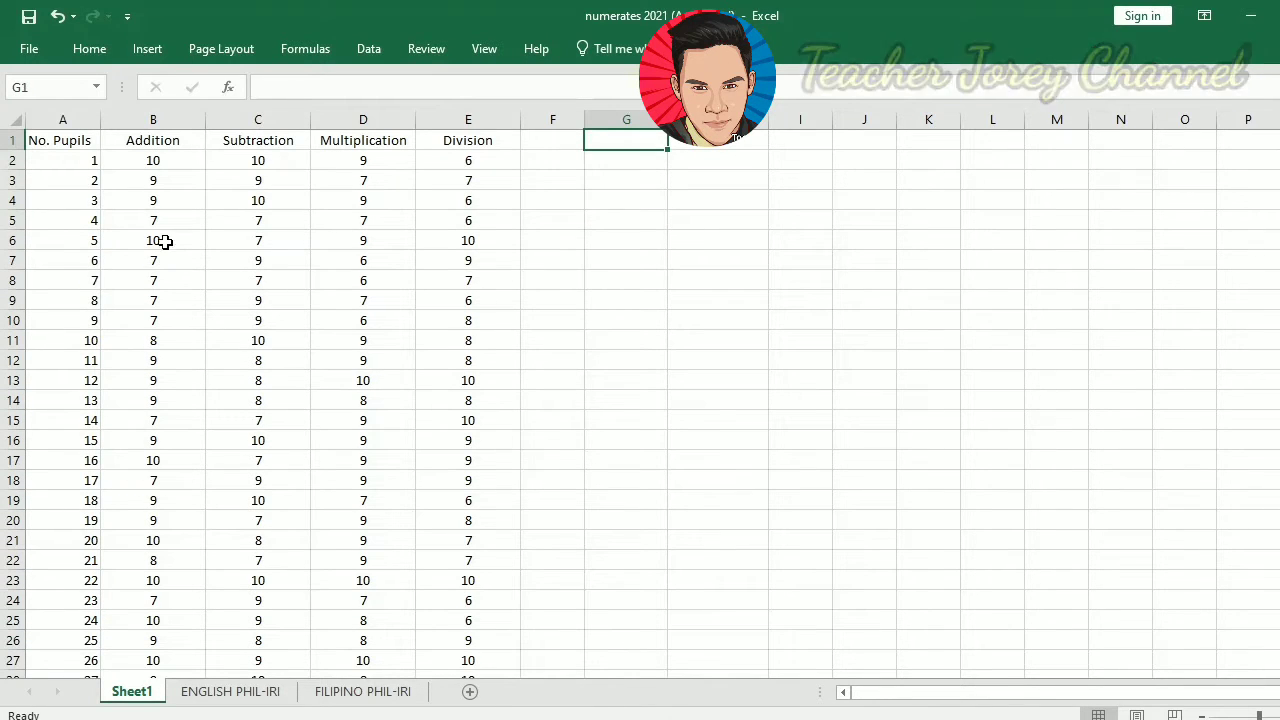
left_click(139, 163)
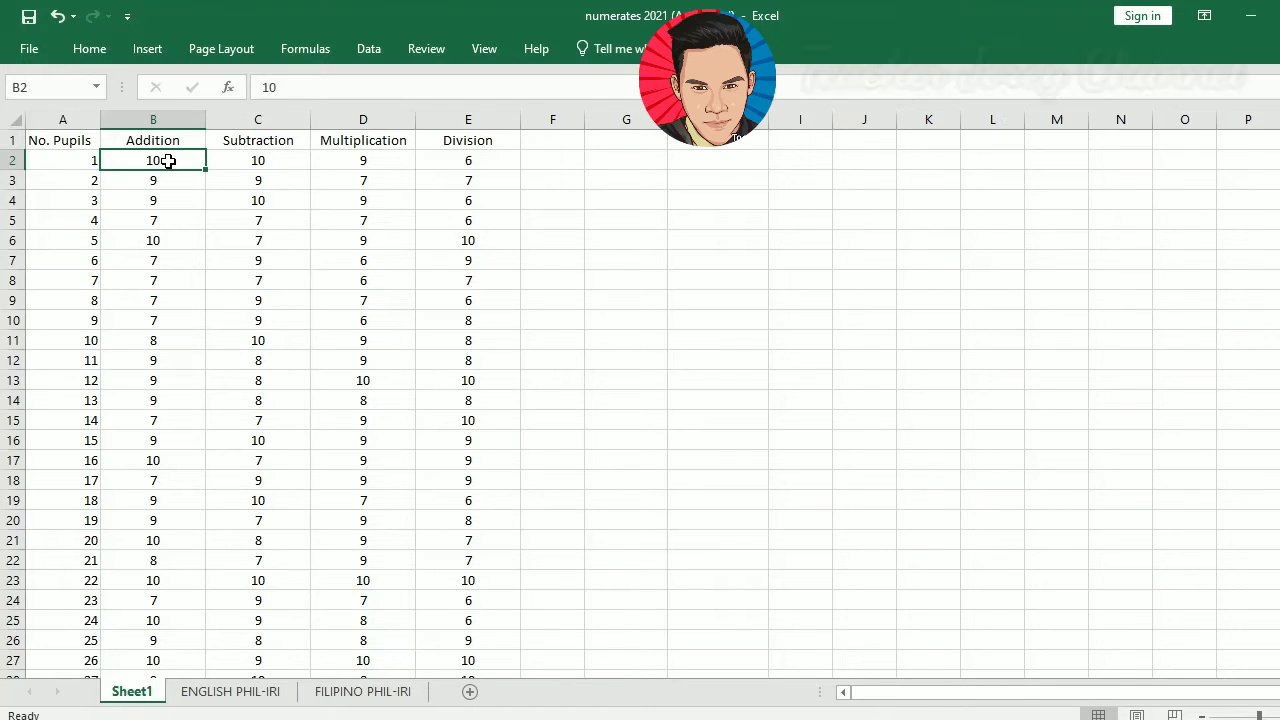
left_click_drag(168, 161, 443, 637)
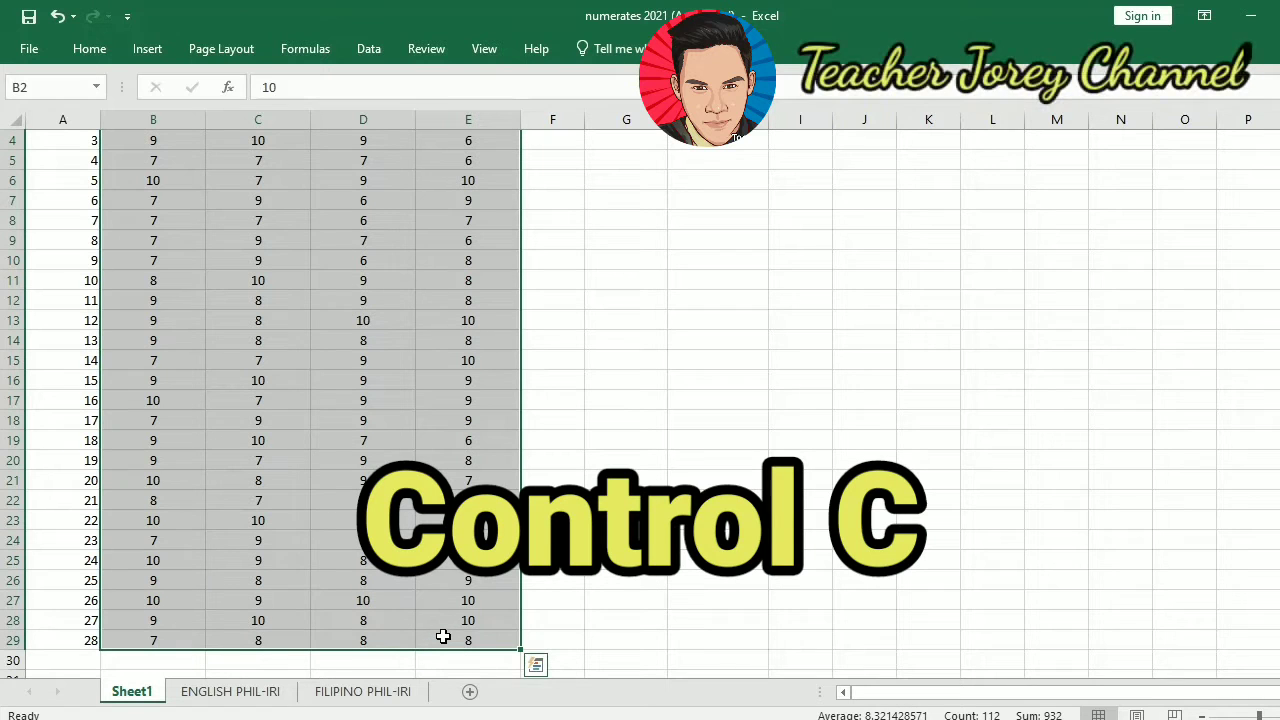
key("ctrl+c")
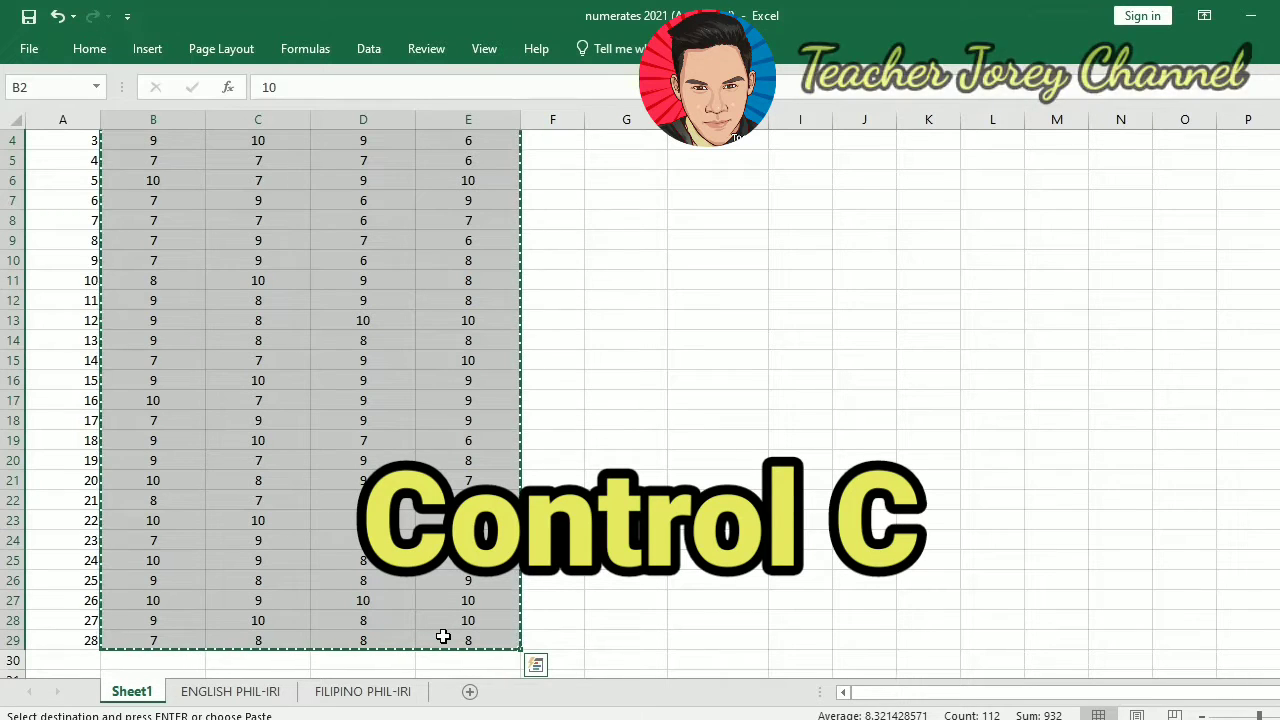
mouse_move(762, 719)
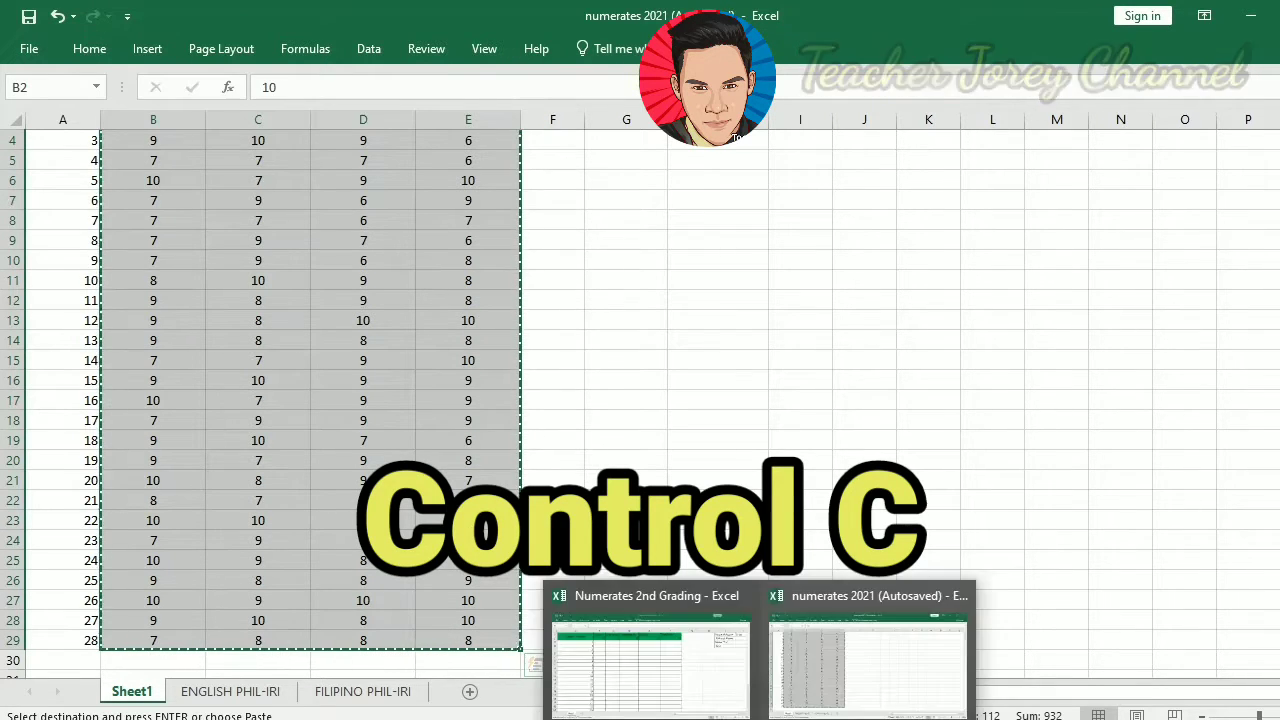
left_click(657, 677)
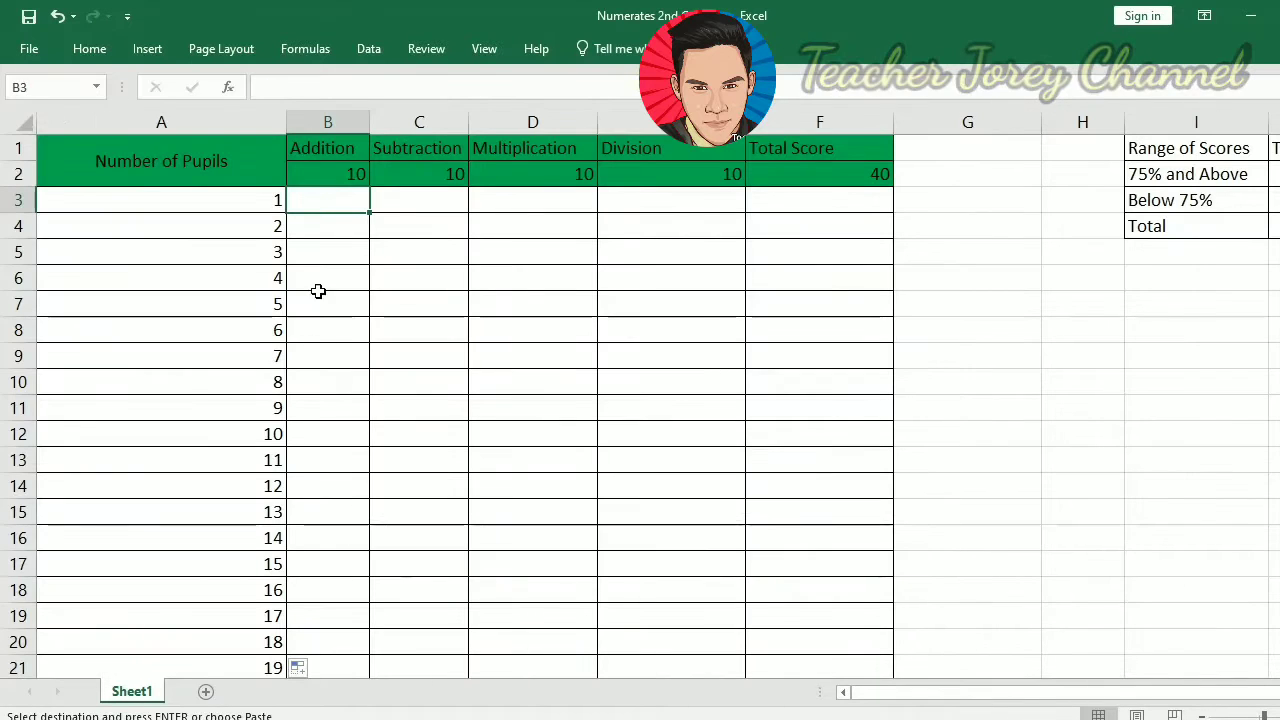
Paste the copied scores at B3 using the Values (123) paste option.
right_click(336, 205)
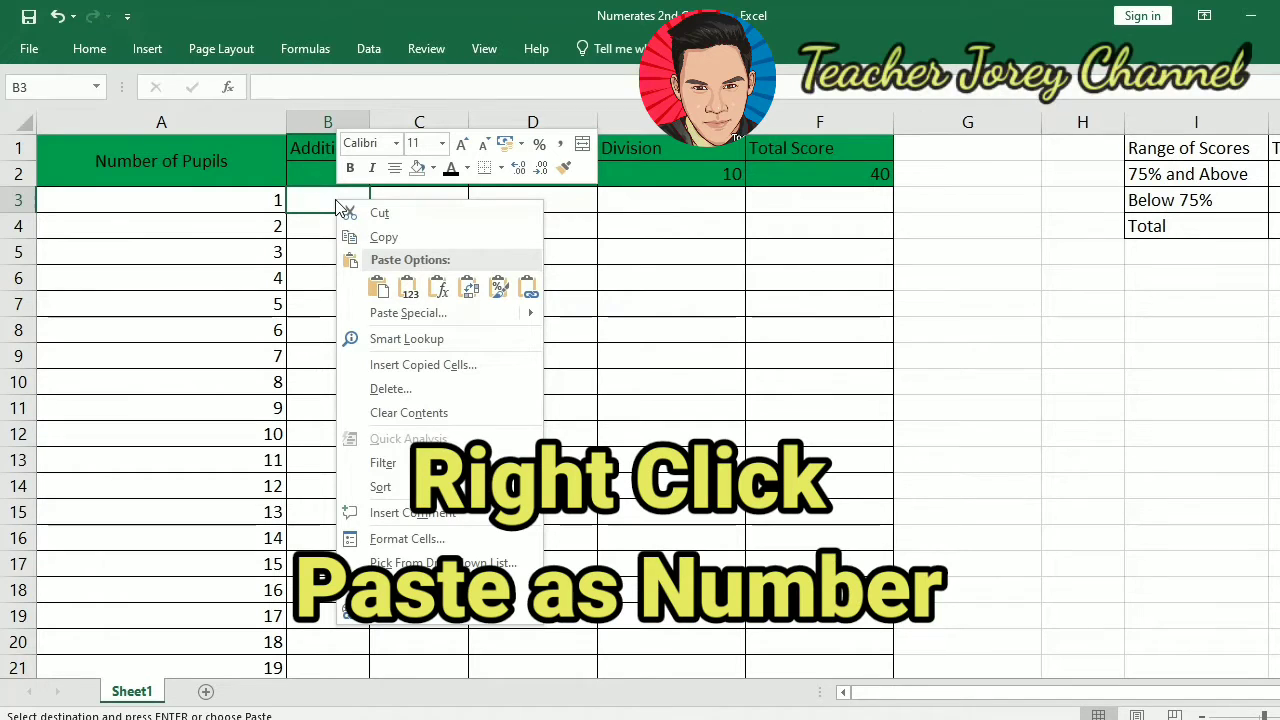
left_click(408, 288)
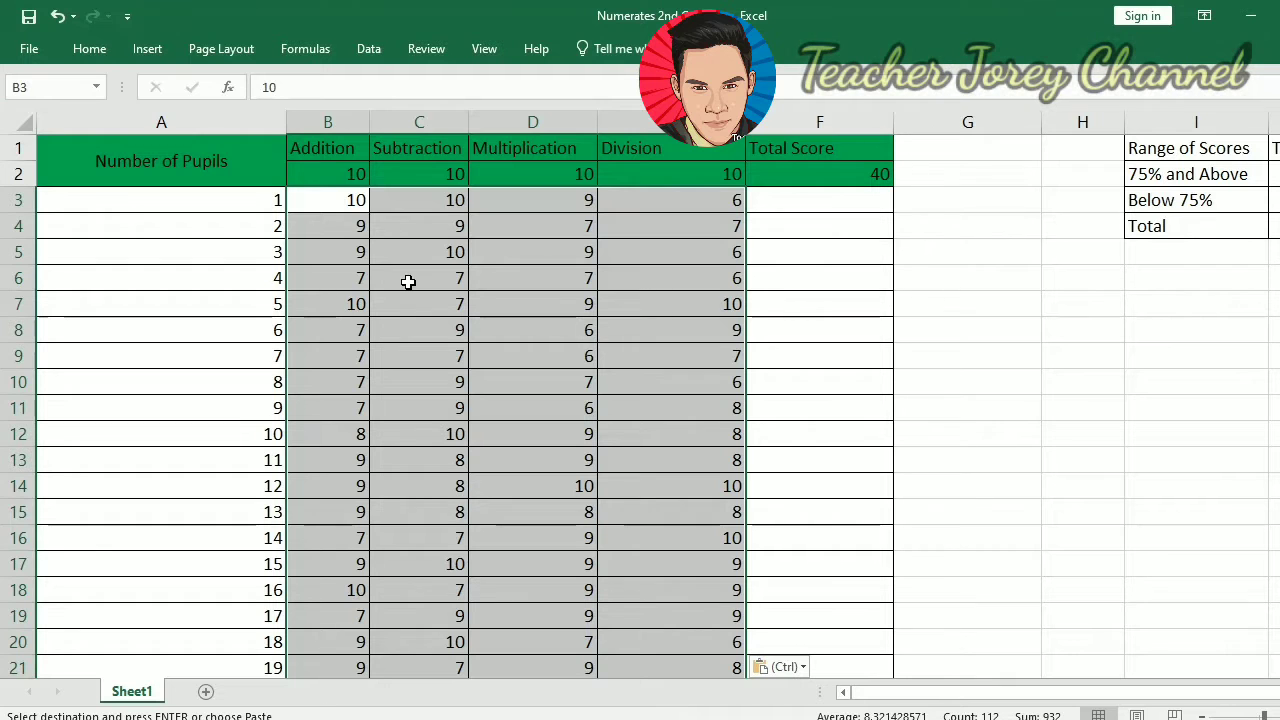
left_click(819, 203)
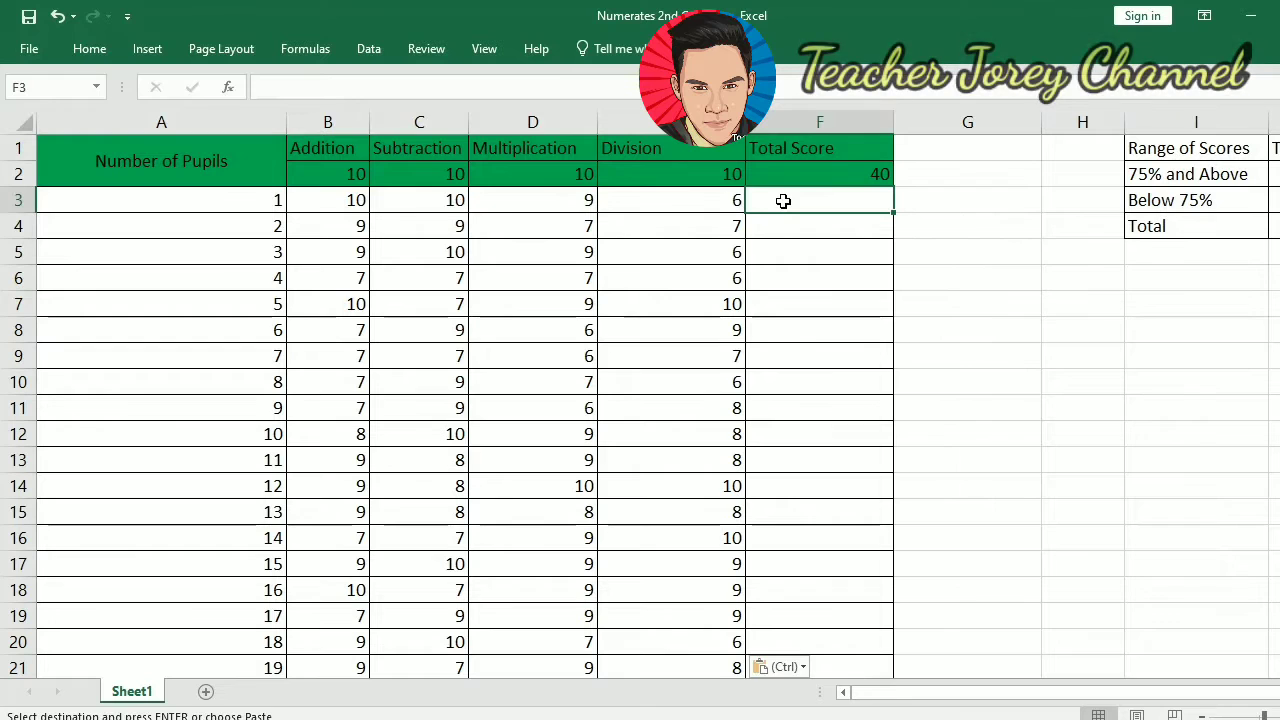
Enter =SUM(B3:E3) in F3 so pupil 1's total shows 35.
type("=sum(")
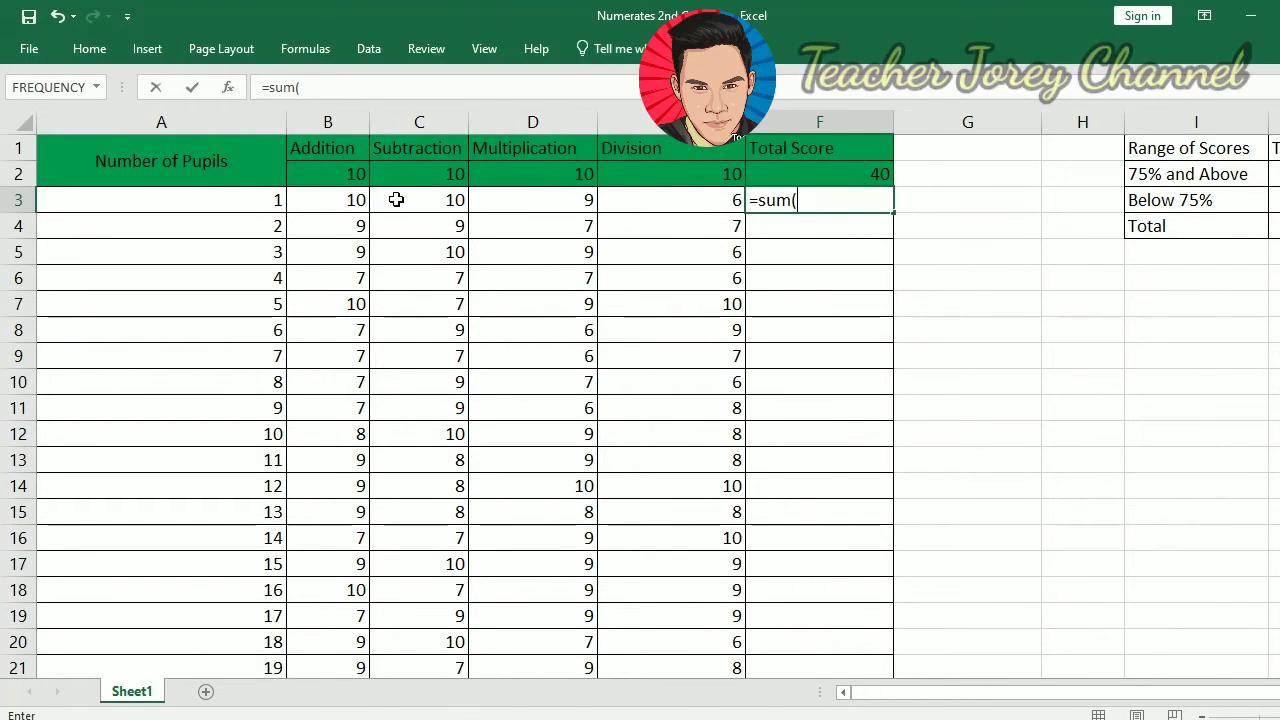
left_click(343, 198)
left_click_drag(343, 198, 661, 204)
key("Return")
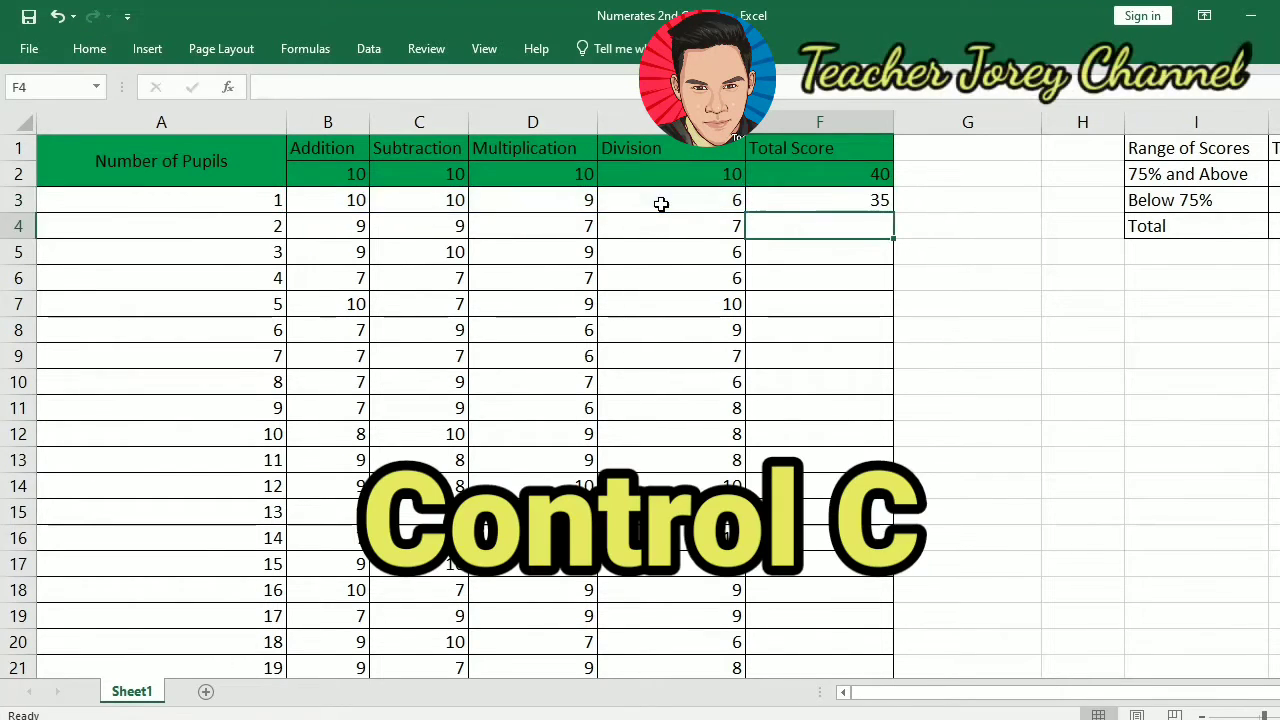
Copy the SUM formula down F3:F30 to total all 28 pupils.
left_click(830, 192)
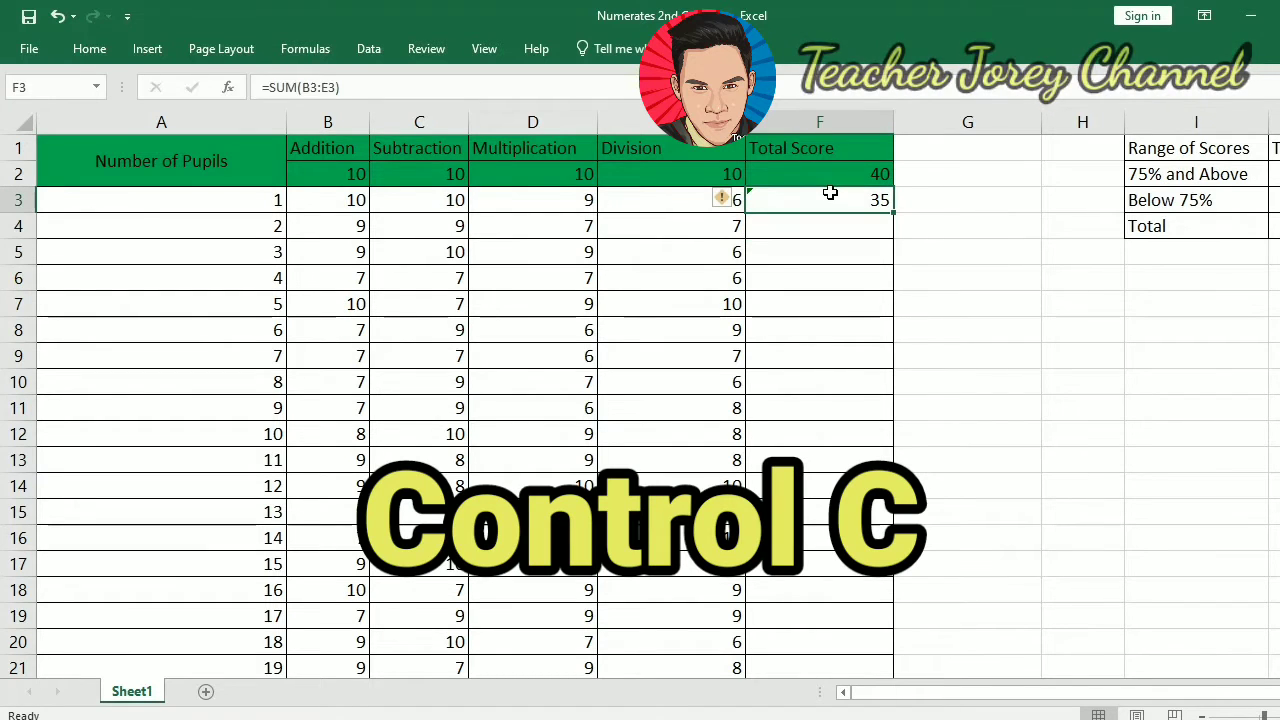
key("ctrl+c")
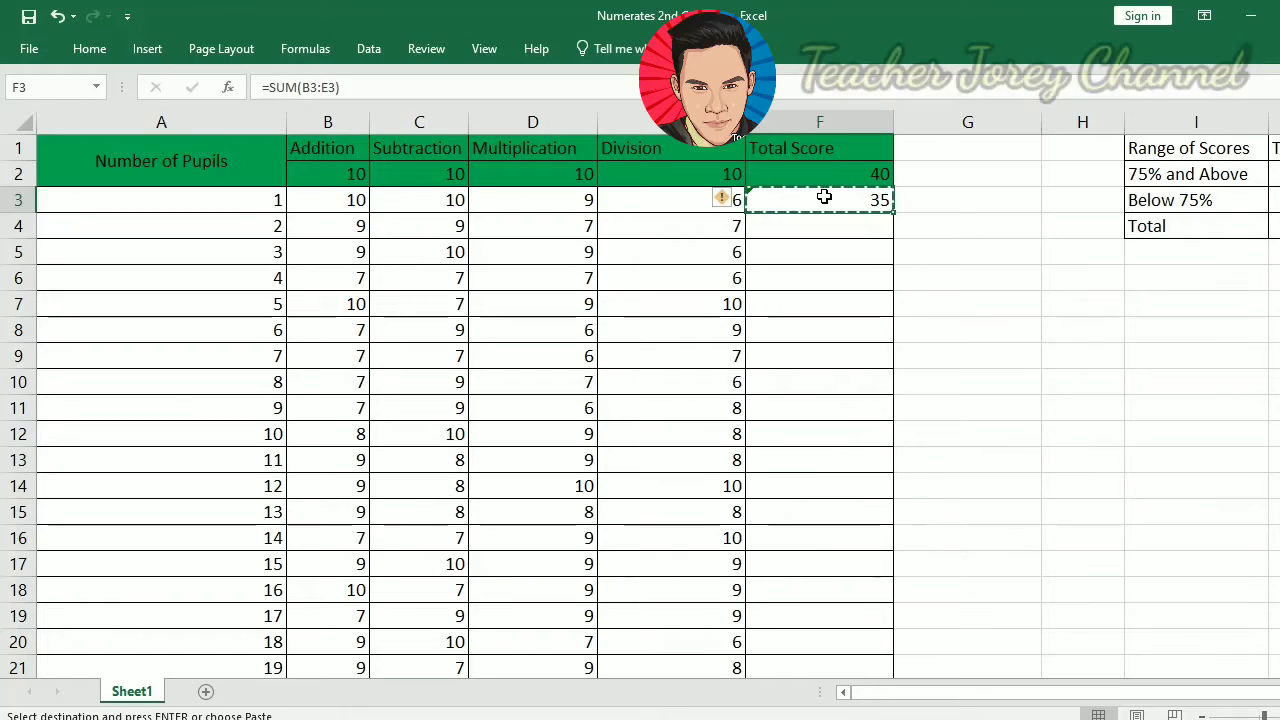
mouse_move(825, 198)
left_mouse_down()
mouse_move(836, 343)
mouse_move(811, 683)
mouse_move(821, 617)
left_mouse_up()
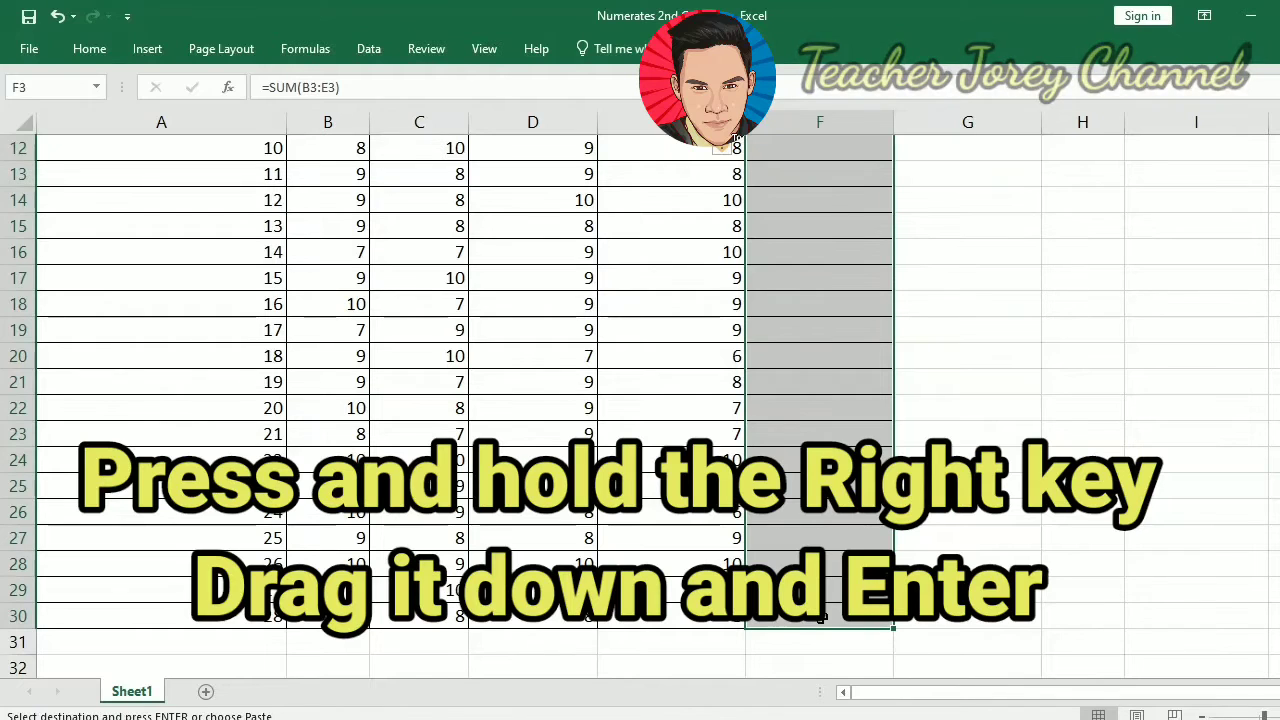
key("Return")
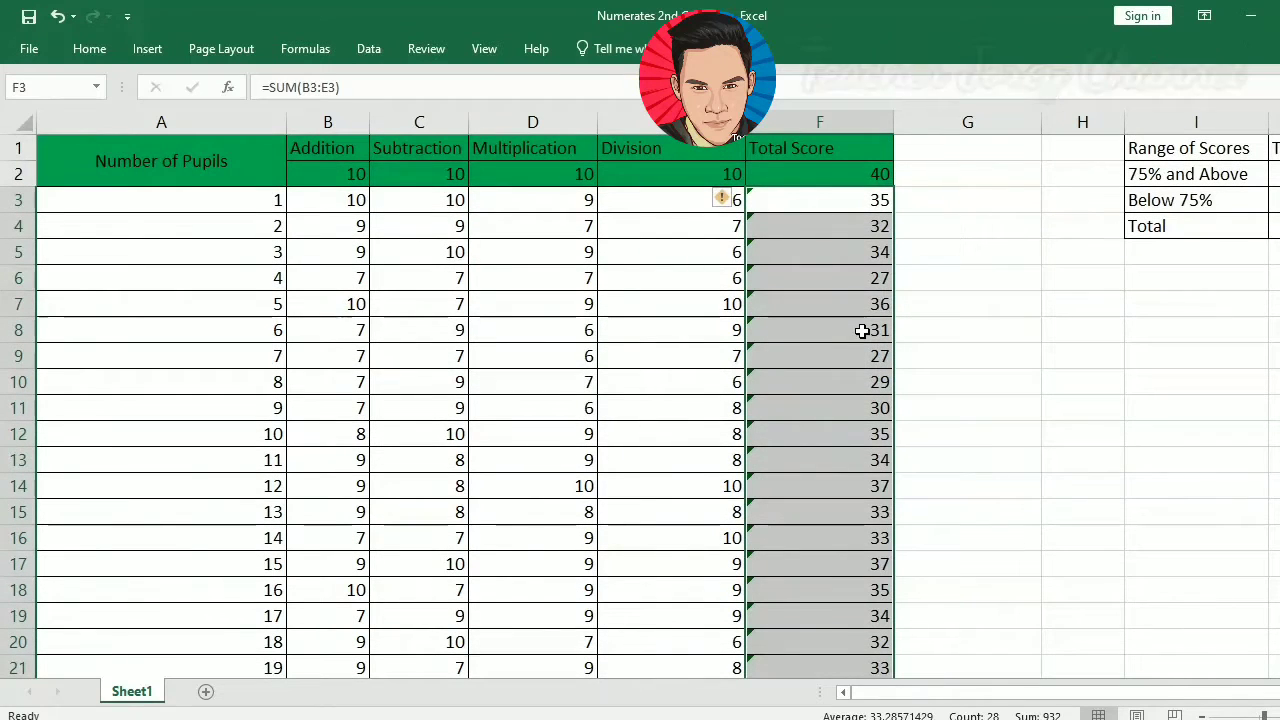
left_click(837, 205)
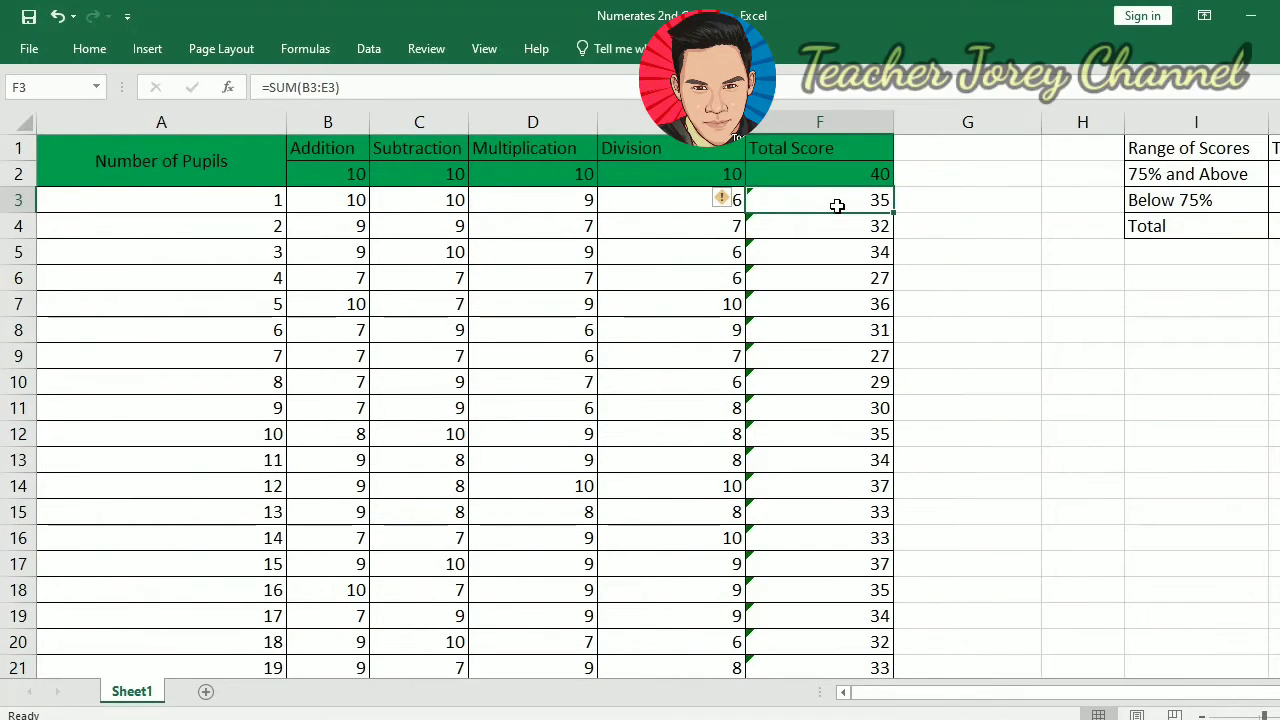
left_click(636, 196)
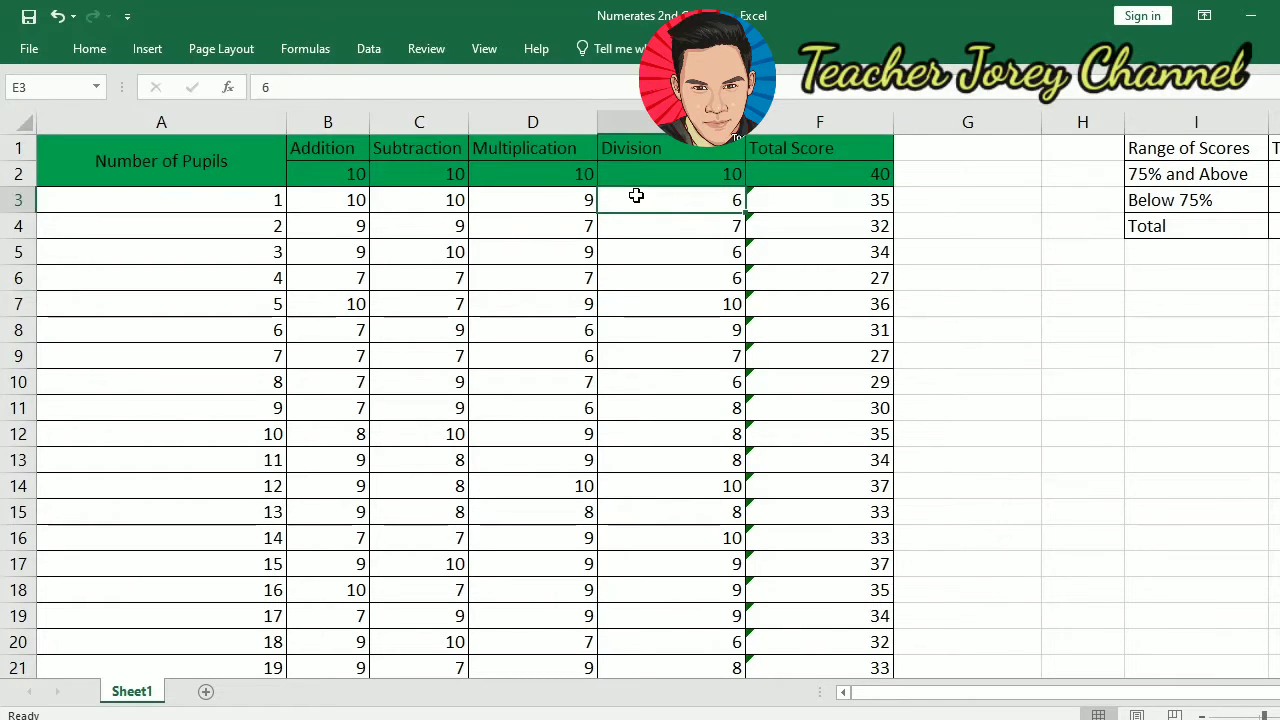
left_click(548, 198)
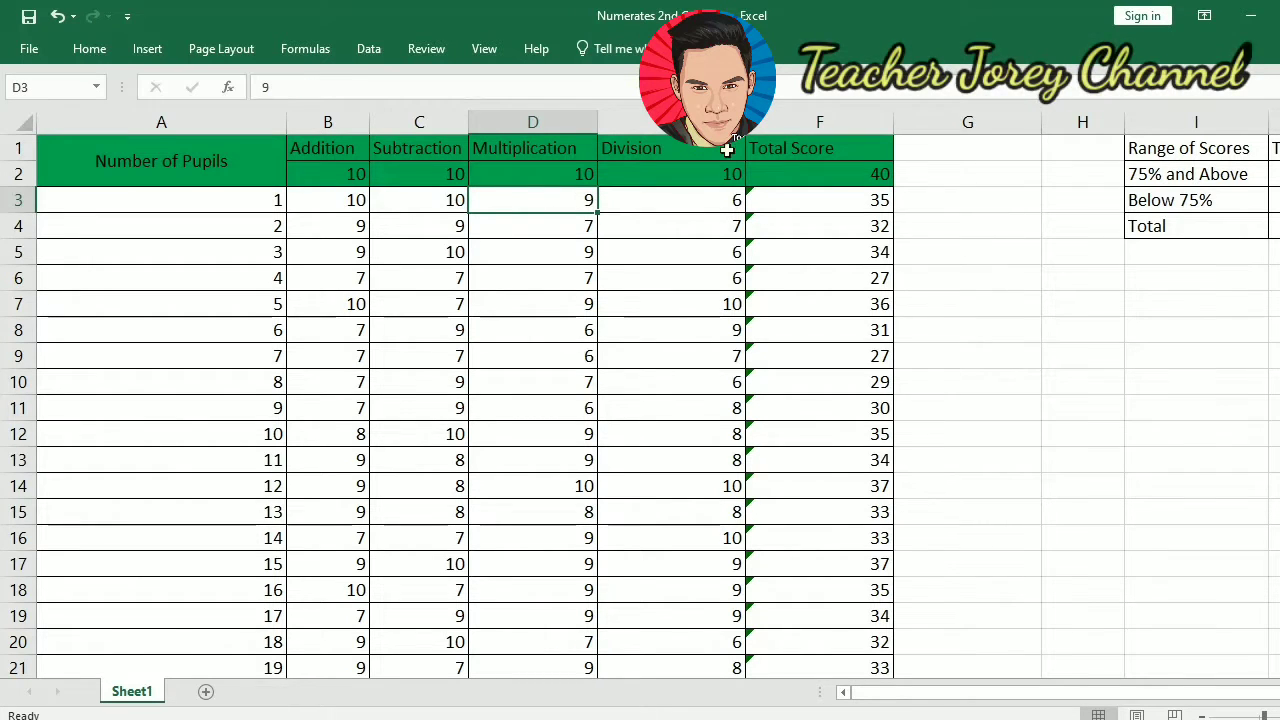
Write '75% OF 40 is 30' in G2 beside the maximum total of 40.
left_click(993, 175)
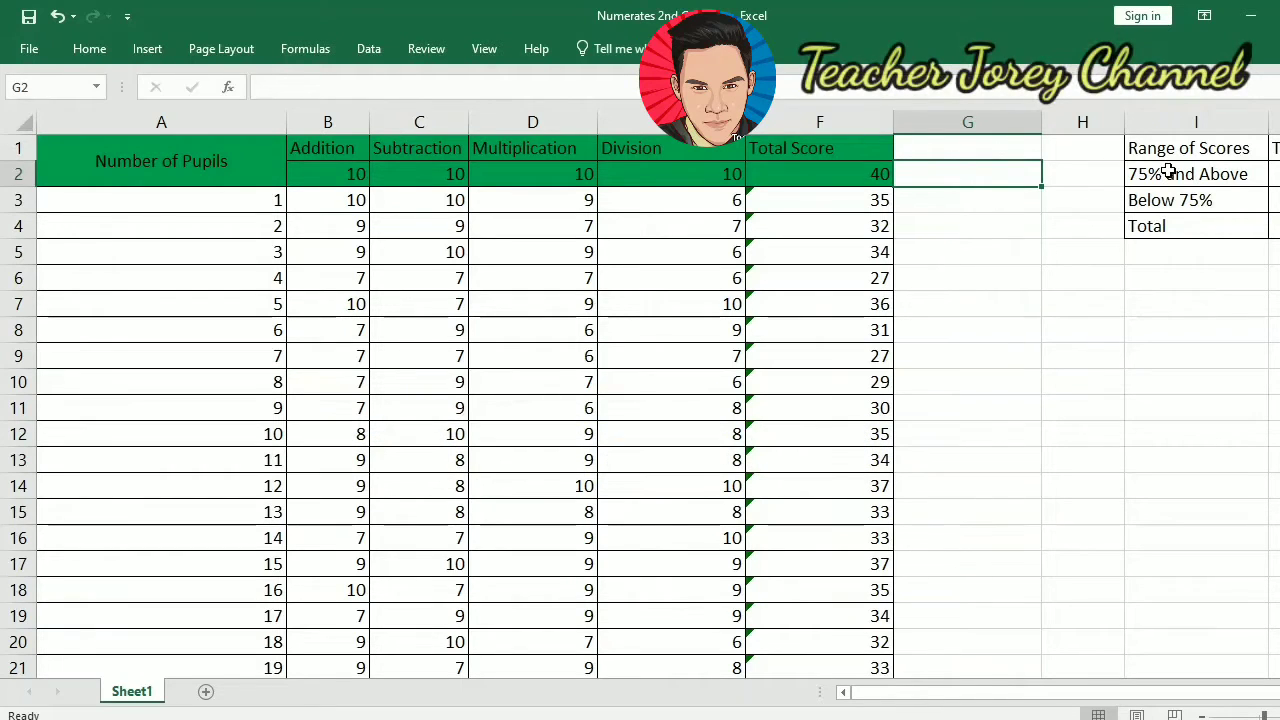
left_click(1136, 176)
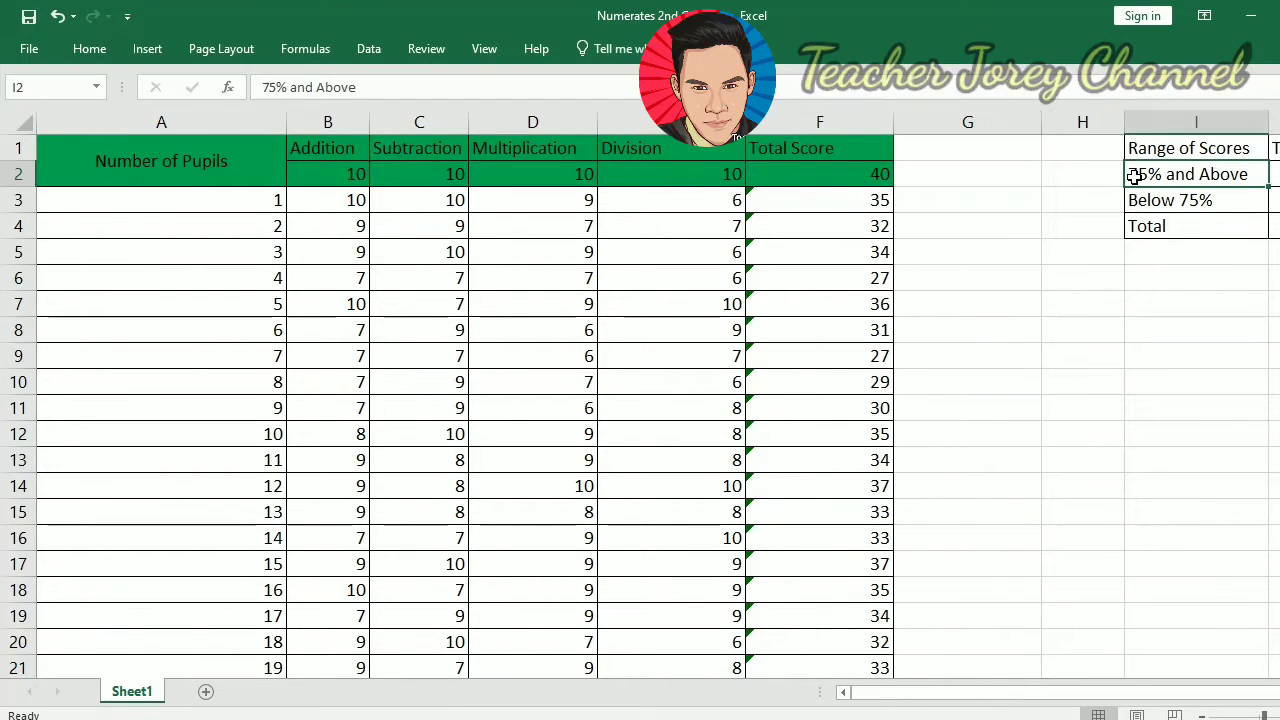
left_click(873, 174)
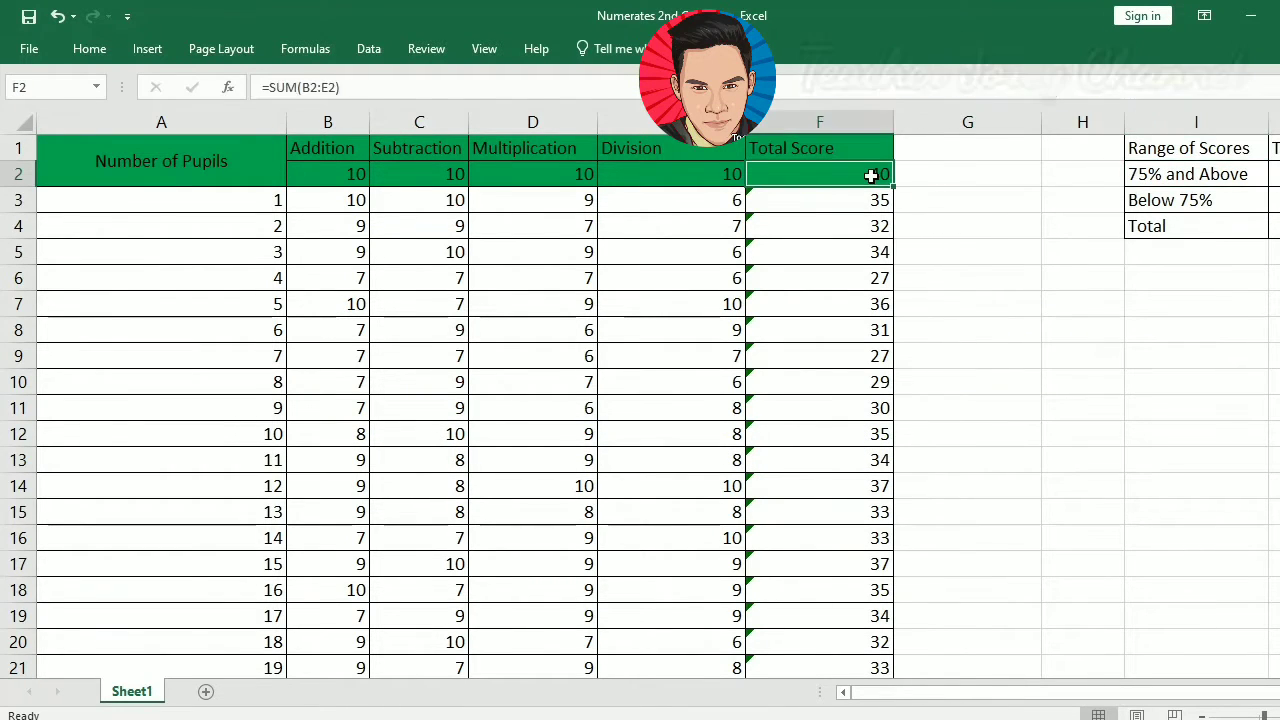
double_click(967, 173)
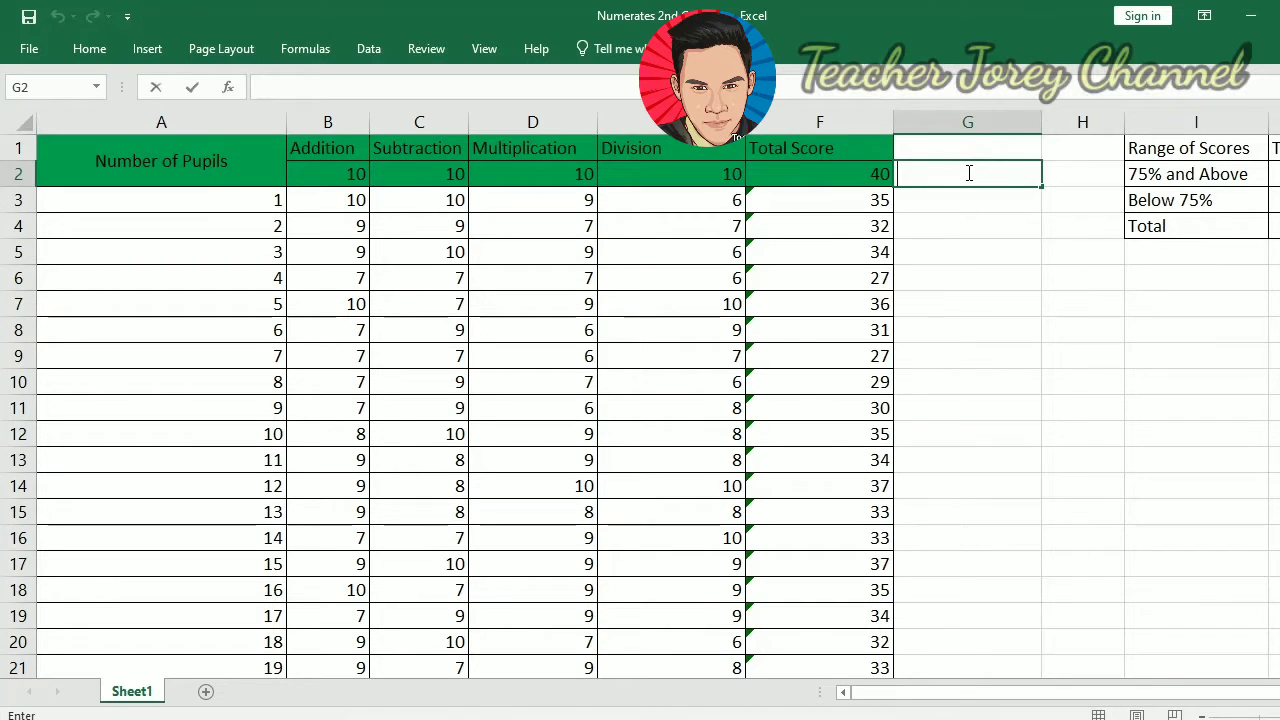
type("74")
key("BackSpace")
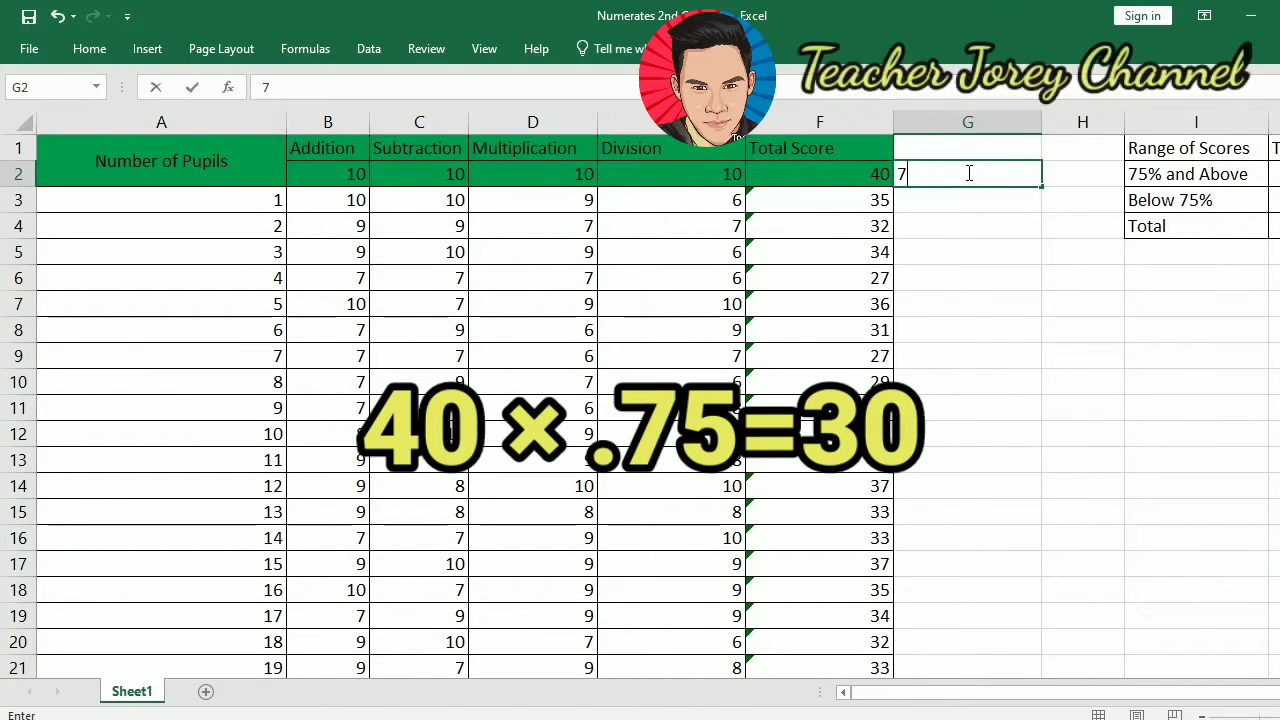
type("55")
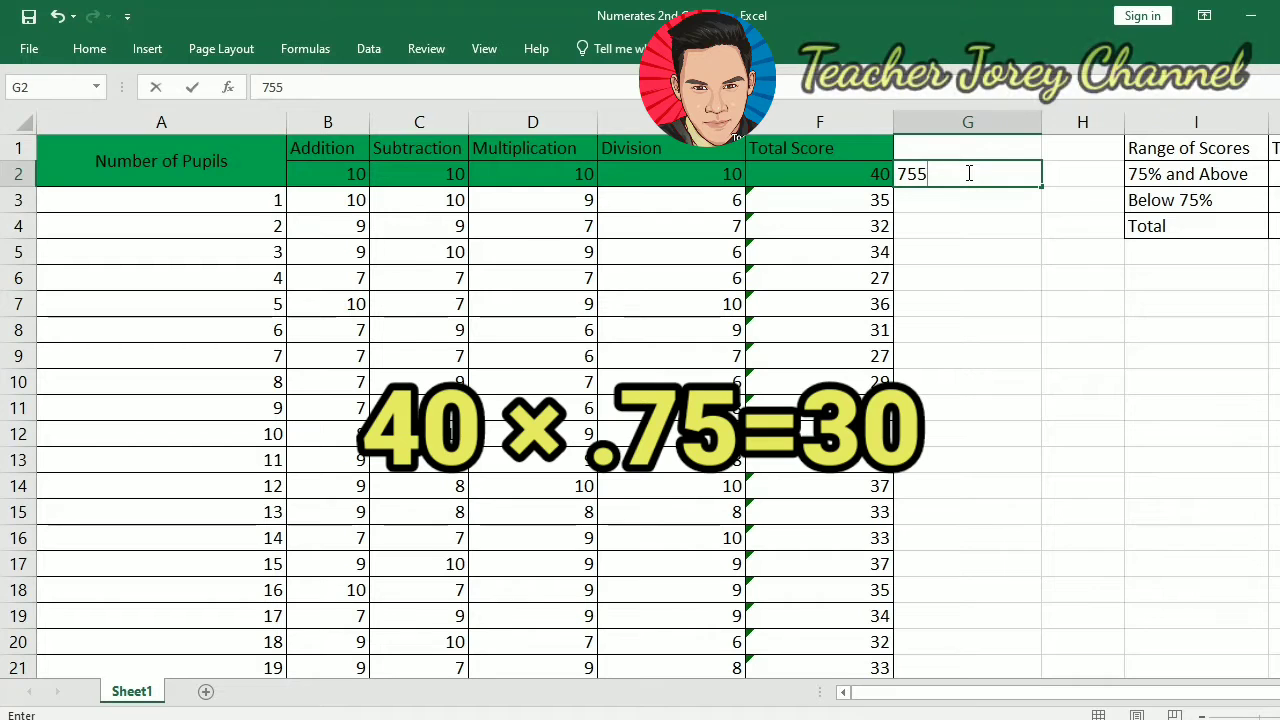
key("BackSpace")
type("% ")
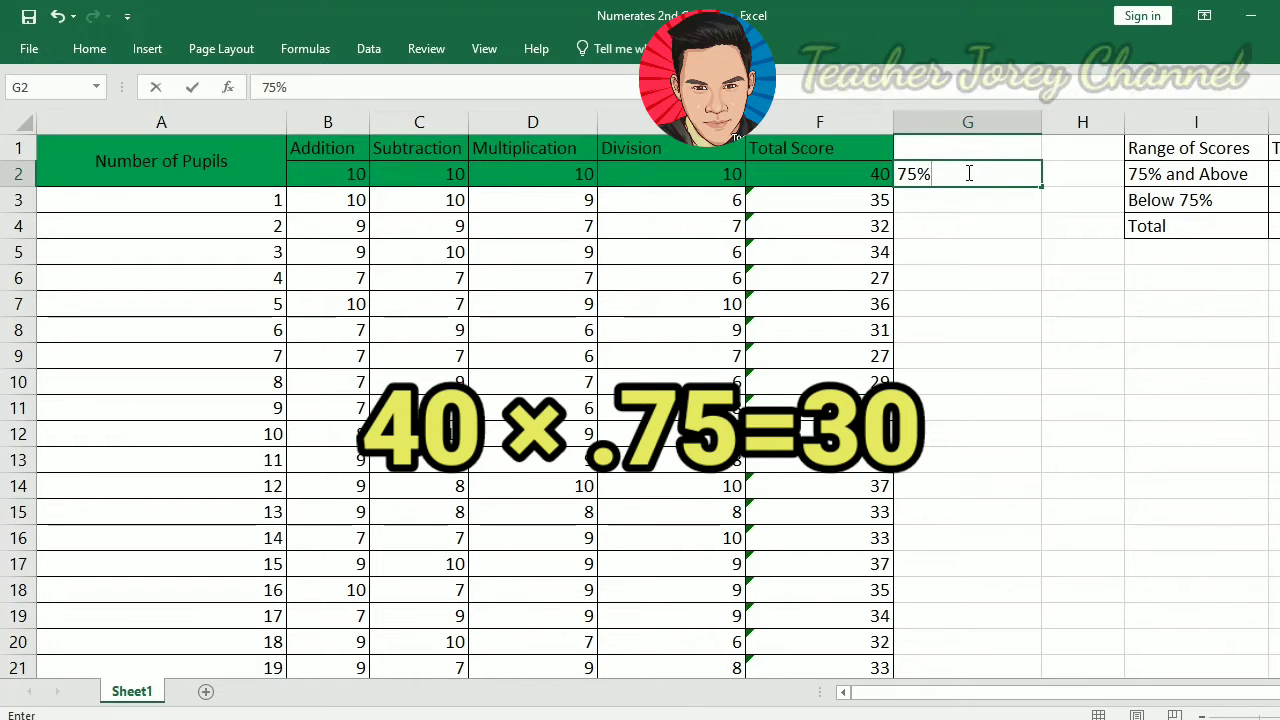
type("0")
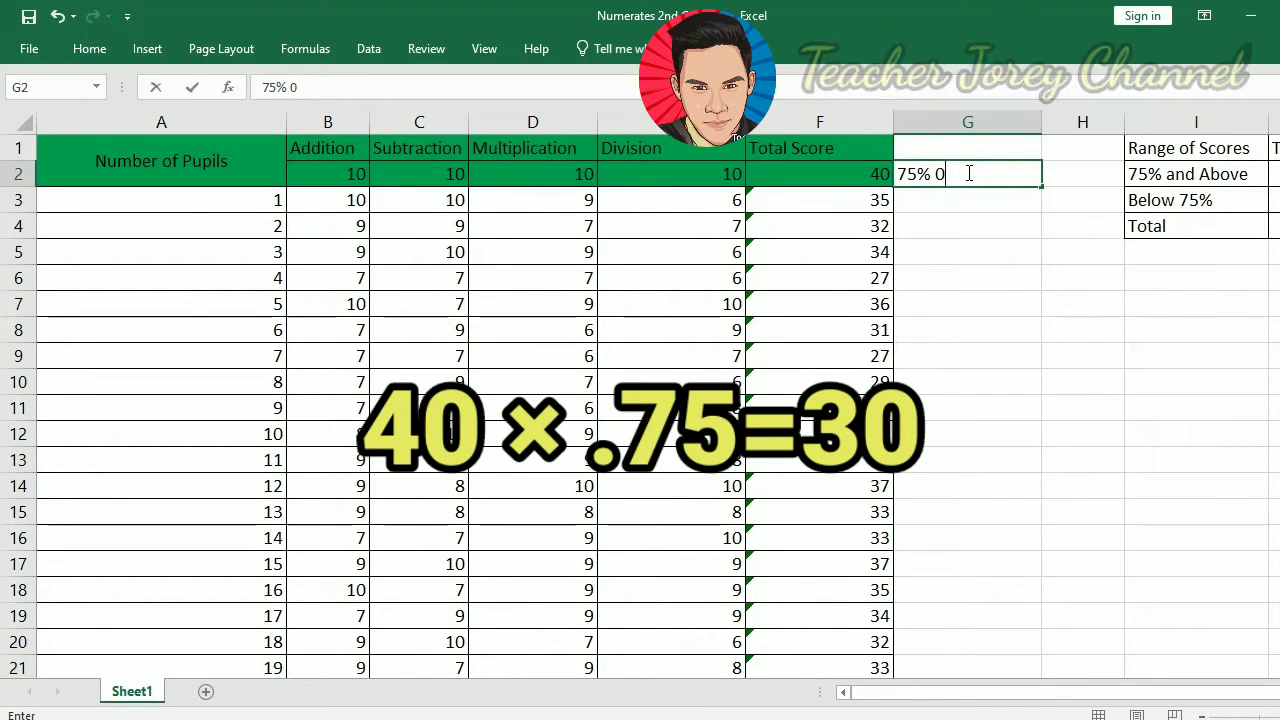
key("BackSpace")
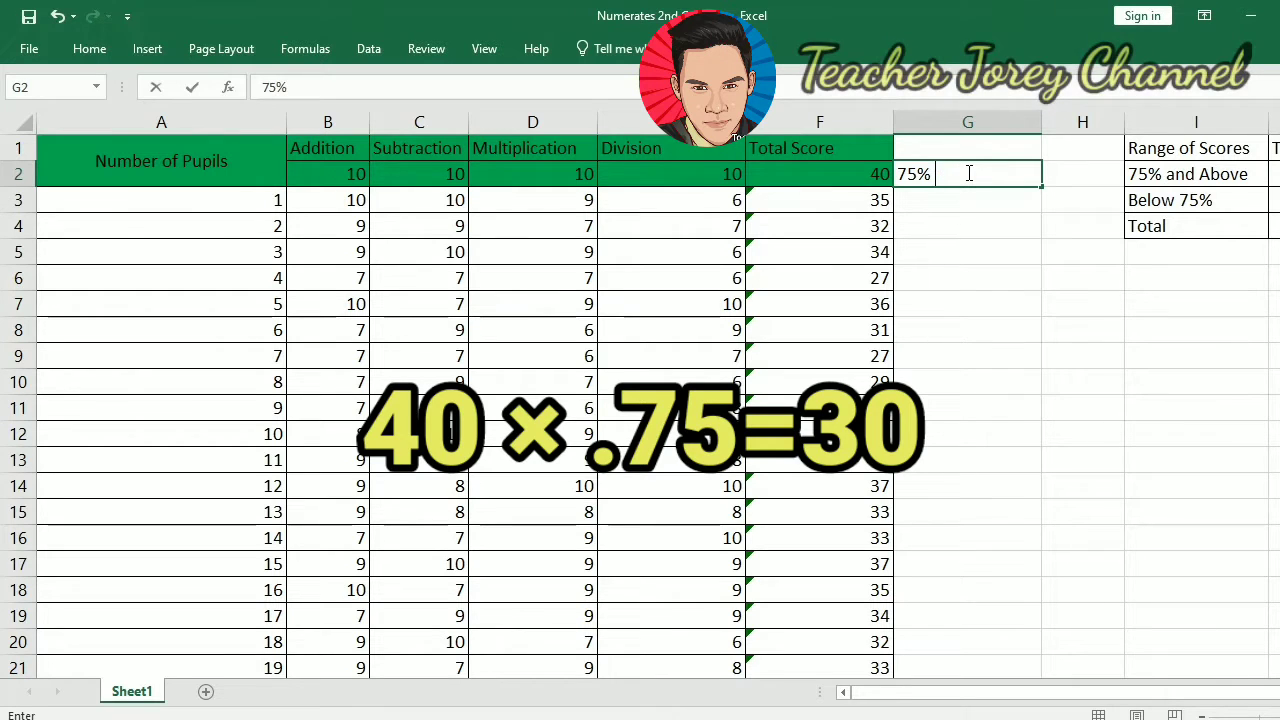
type("OF 40")
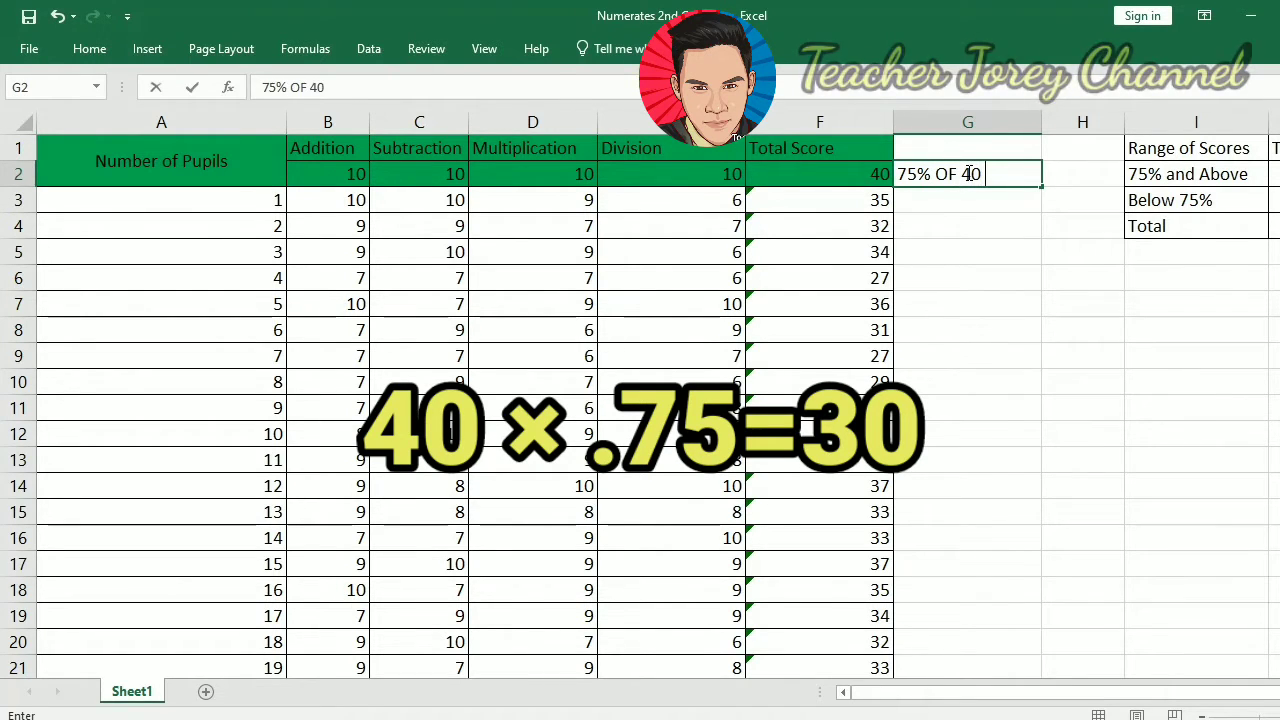
type(" IS")
key("BackSpace")
key("BackSpace")
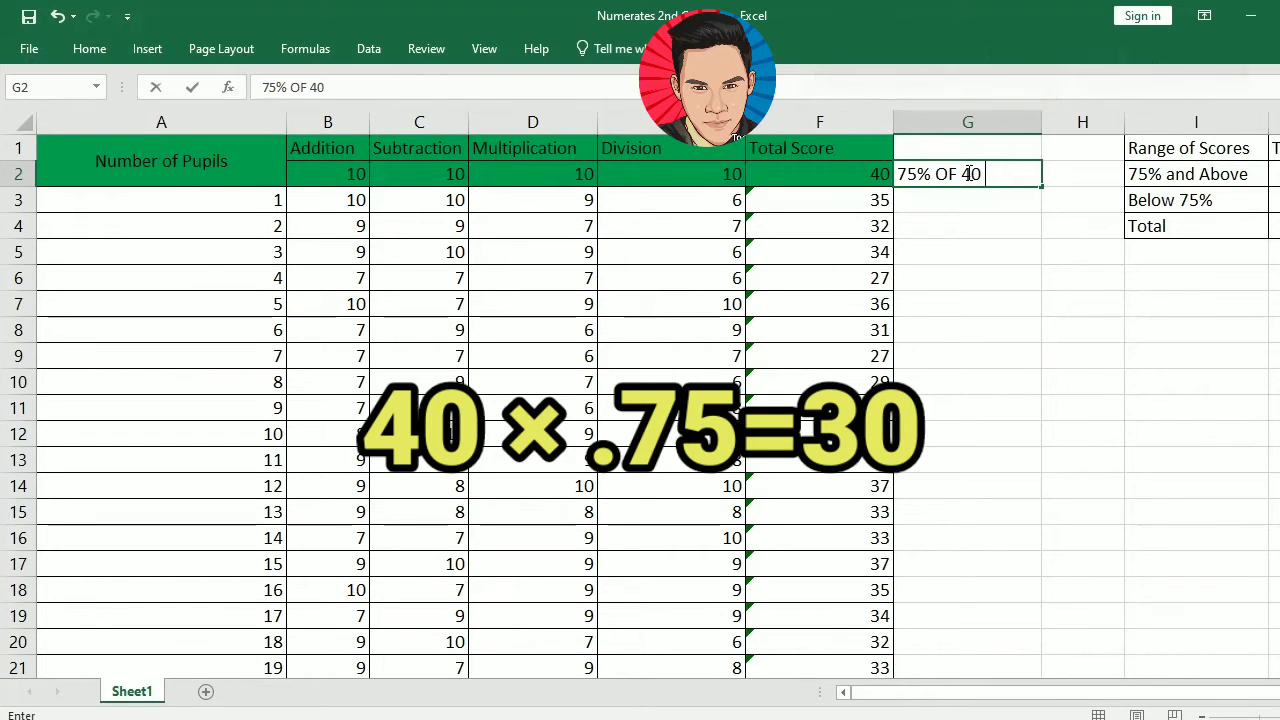
type("is ")
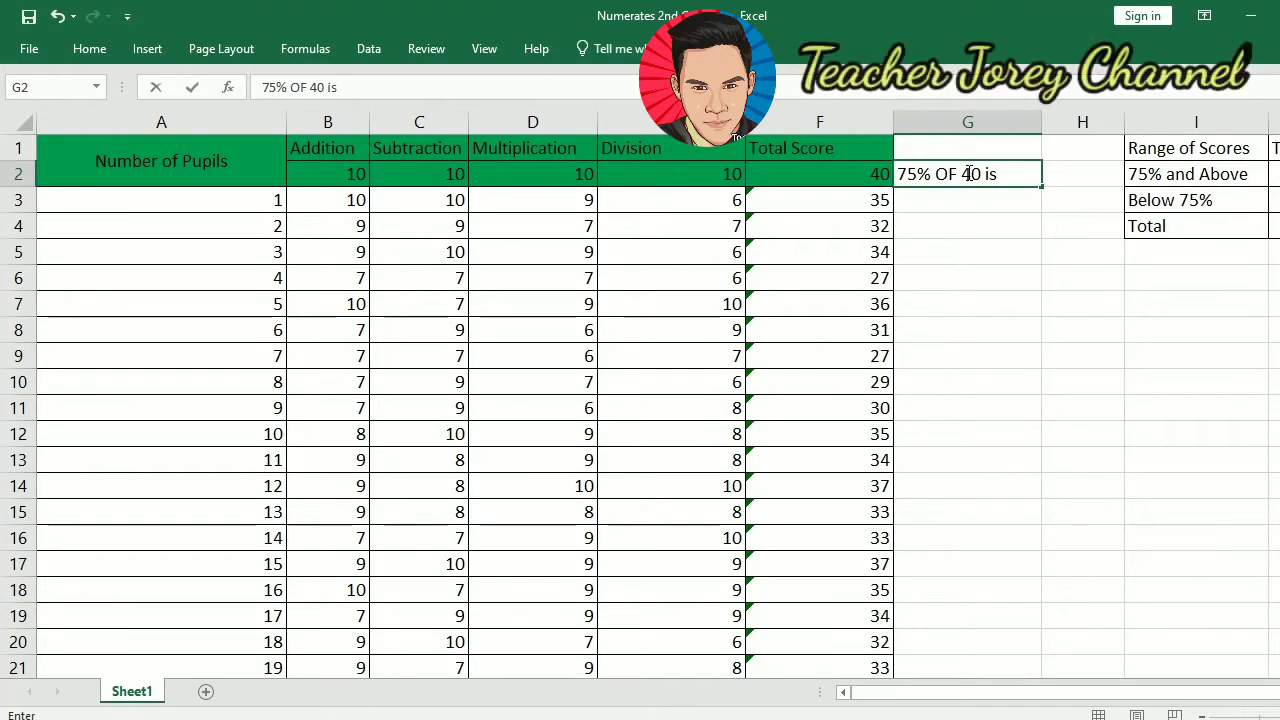
type("30")
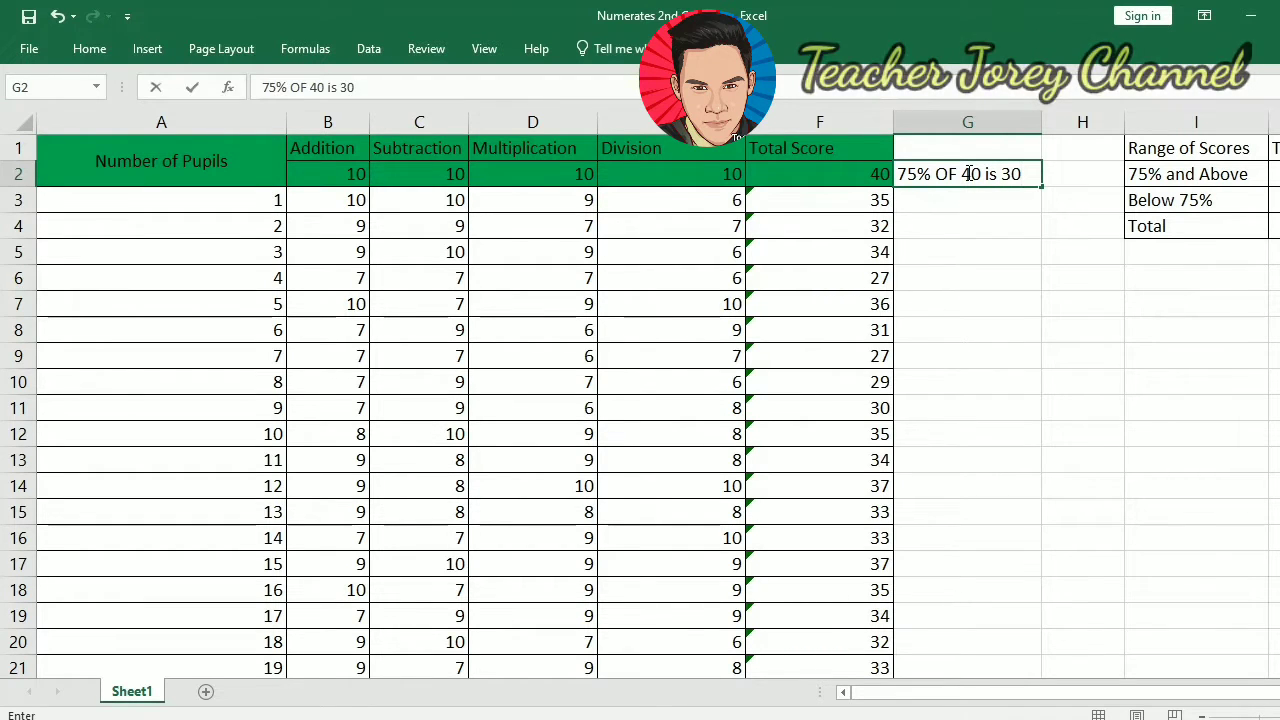
left_click(974, 200)
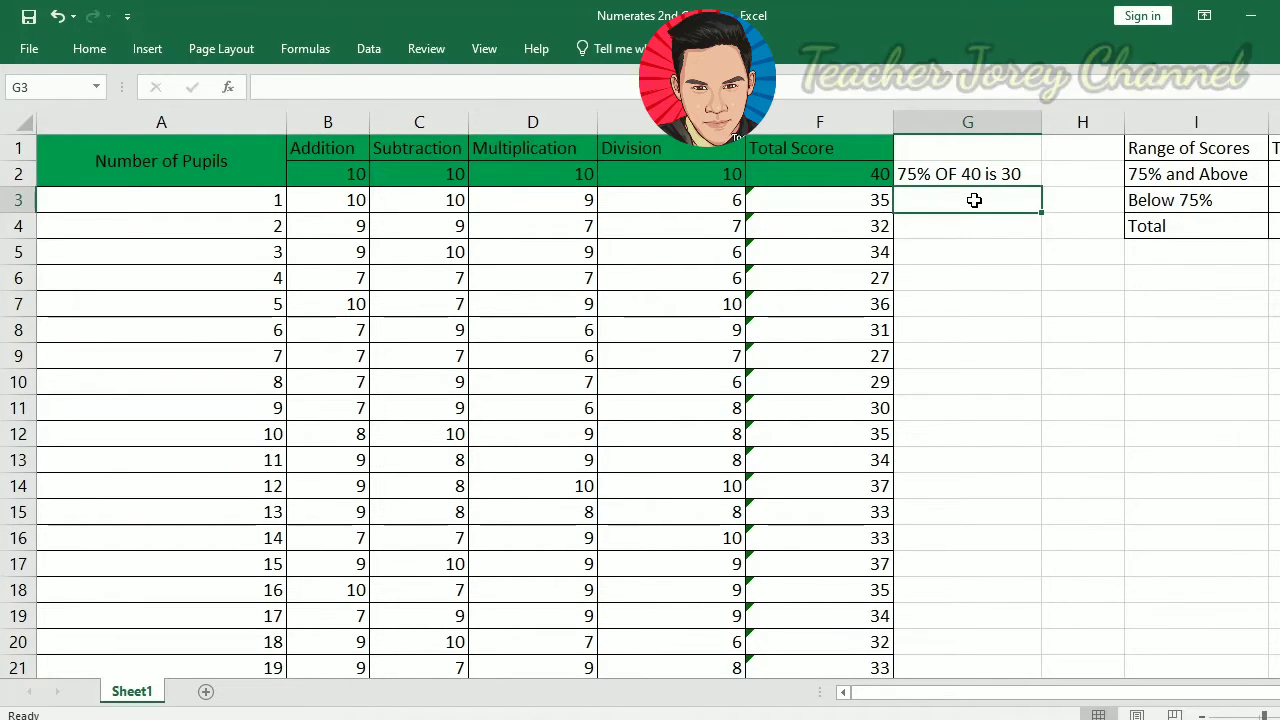
Change the I2 label to '75% (30) and Above' and widen column I.
left_click(1072, 175)
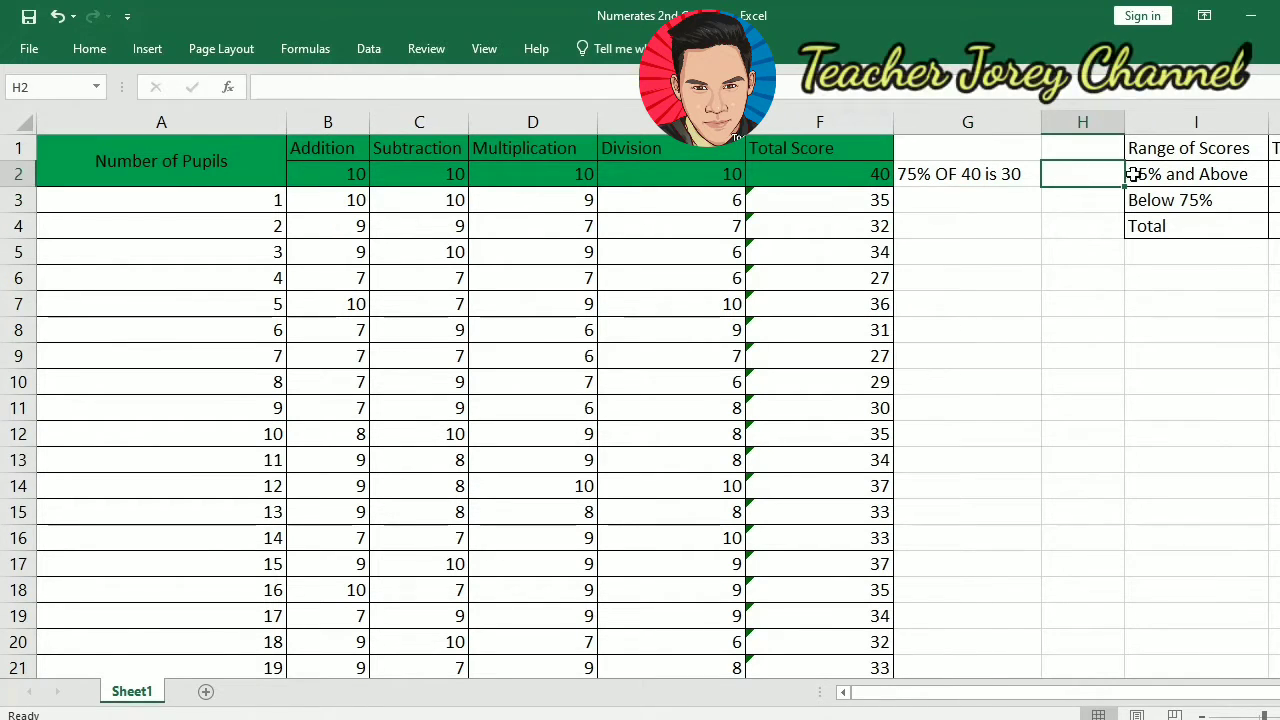
left_click(1273, 174)
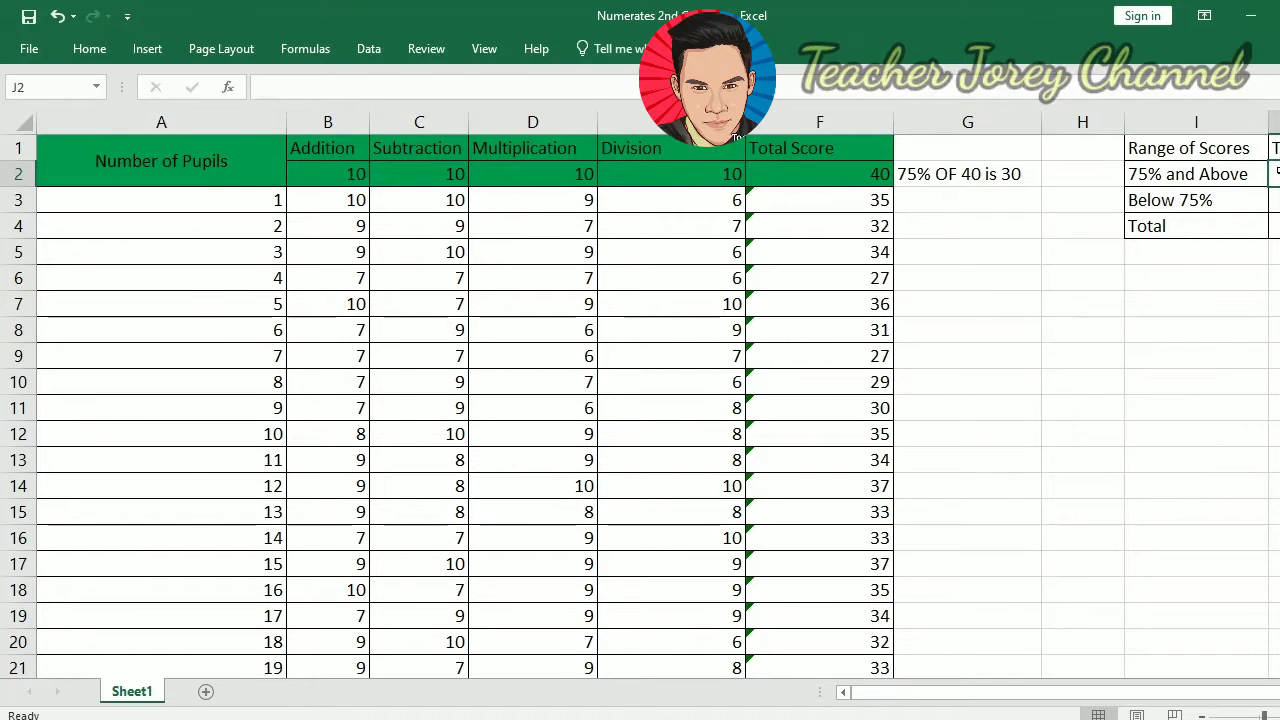
key("Right")
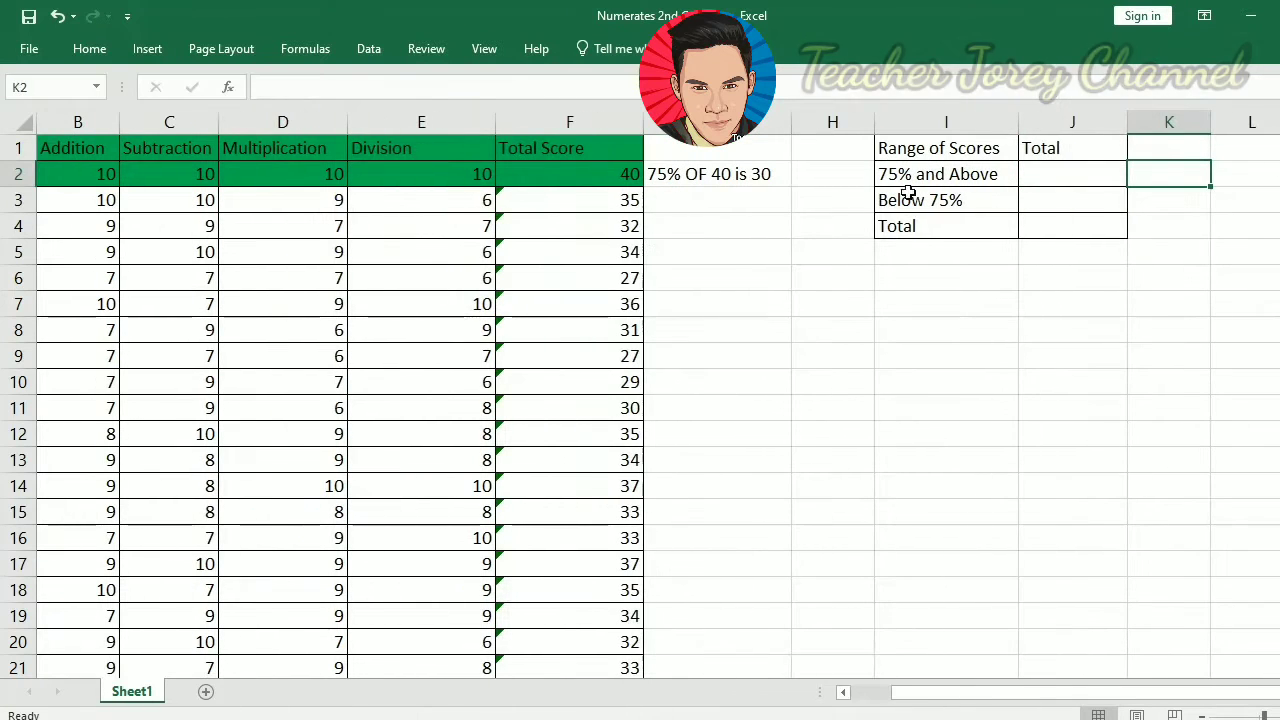
left_click(760, 174)
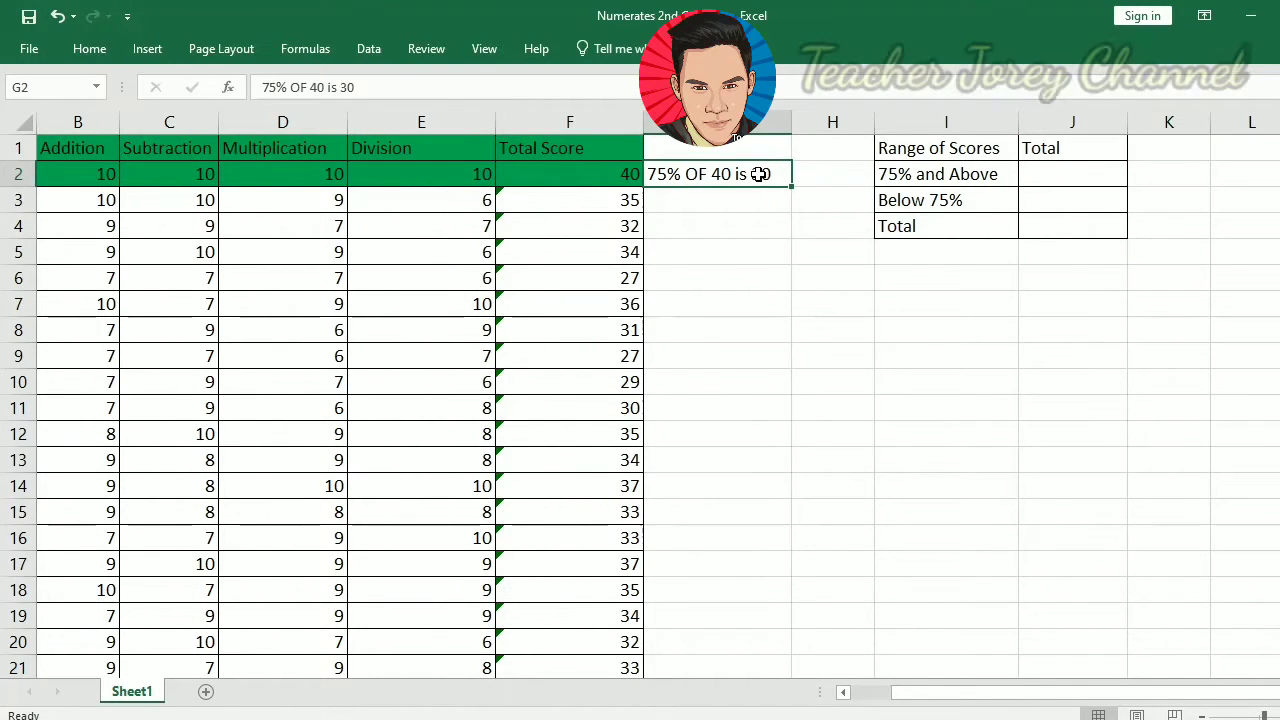
left_click(903, 176)
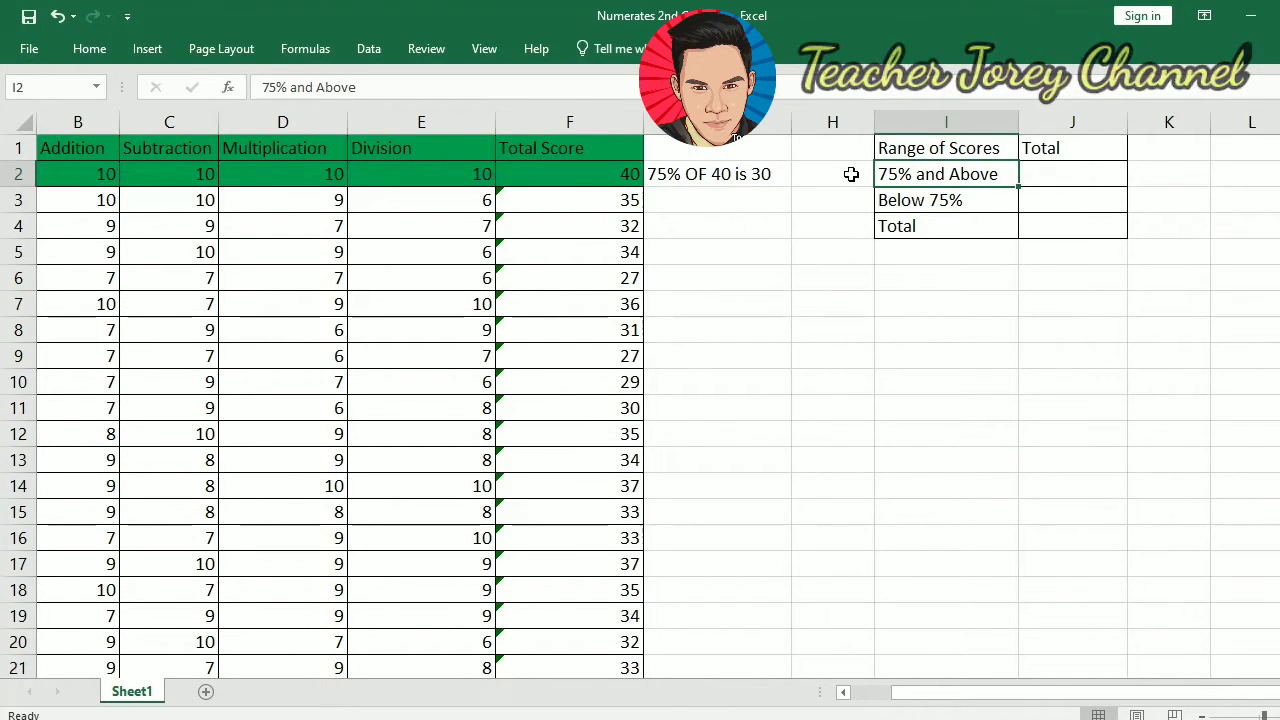
double_click(916, 175)
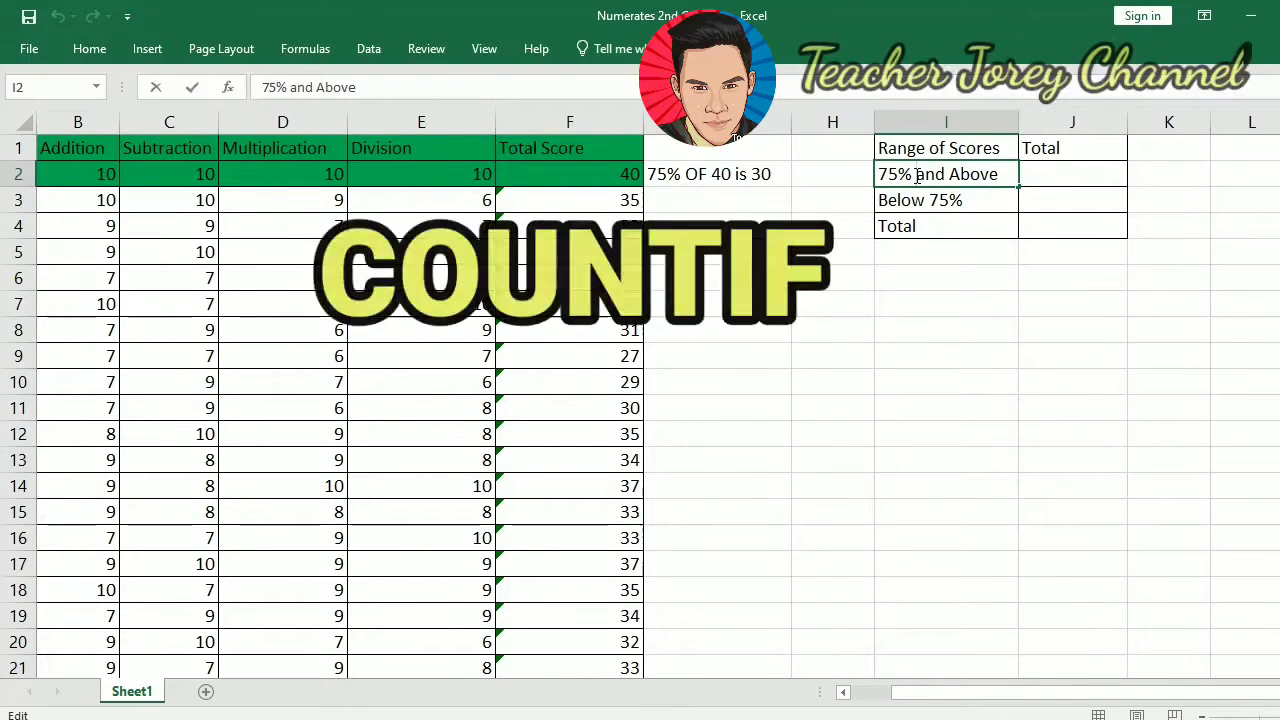
type("(30)")
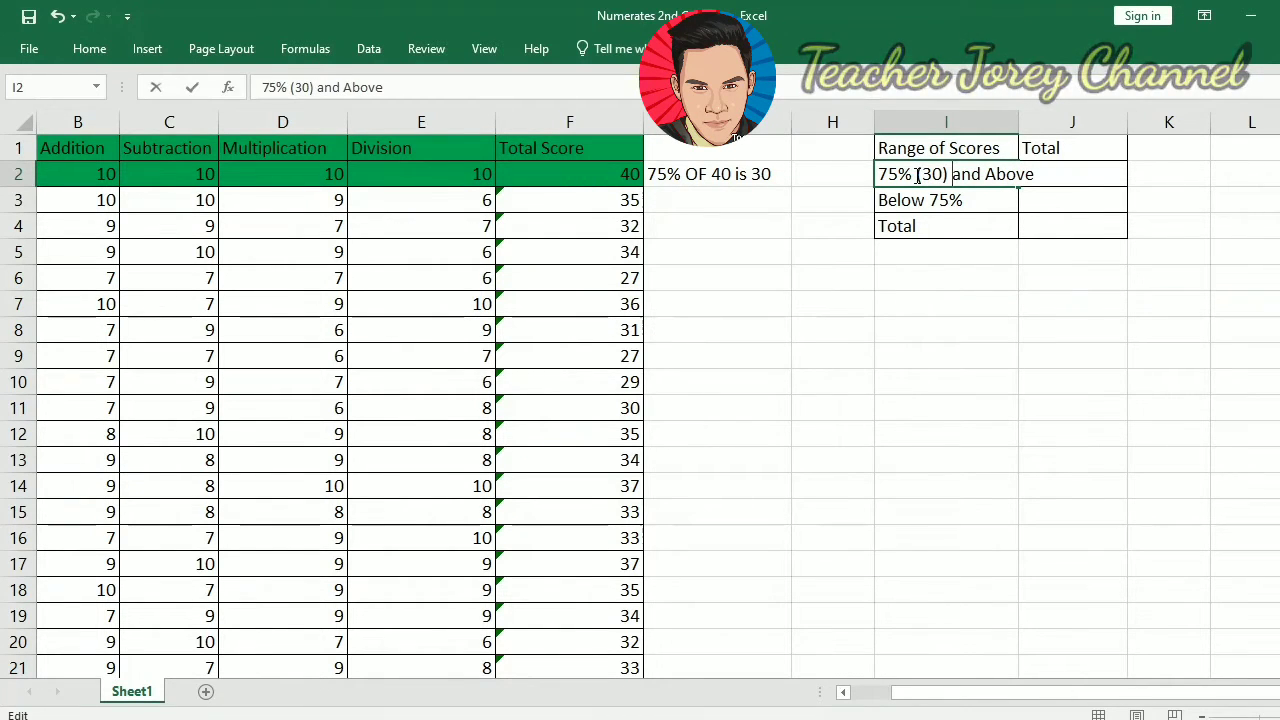
left_click(1070, 122)
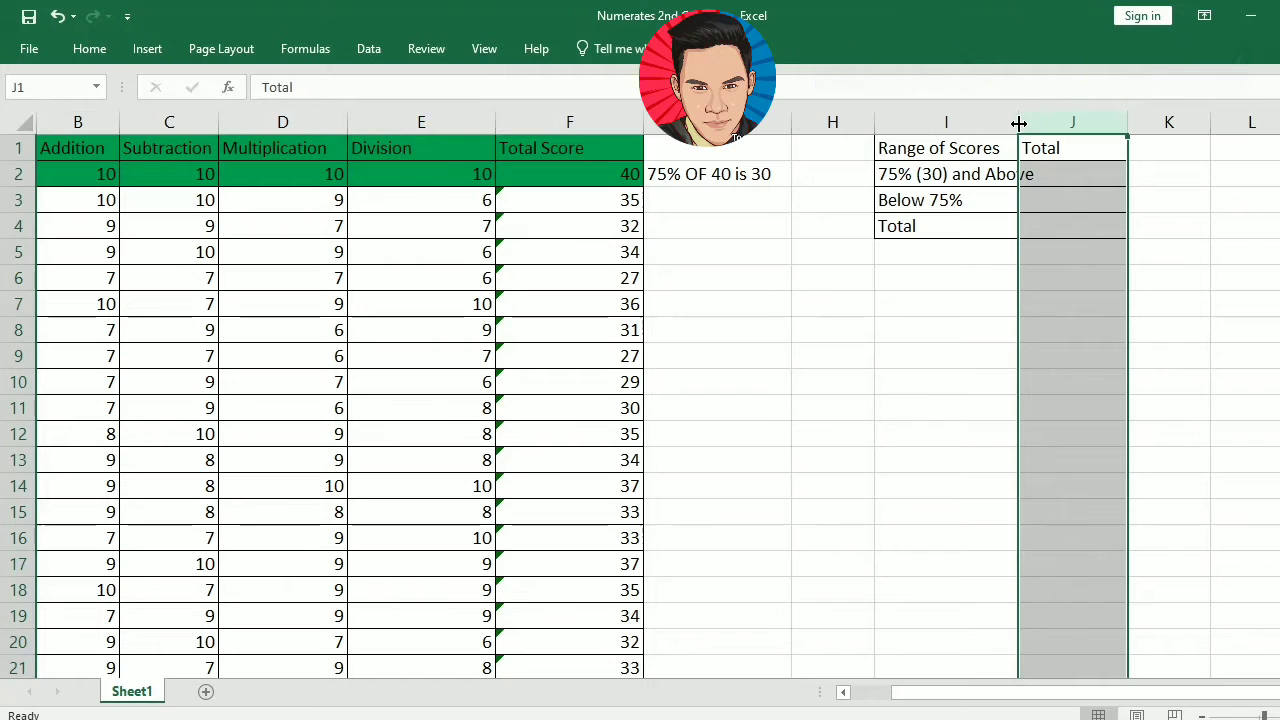
left_click_drag(1022, 122, 1042, 122)
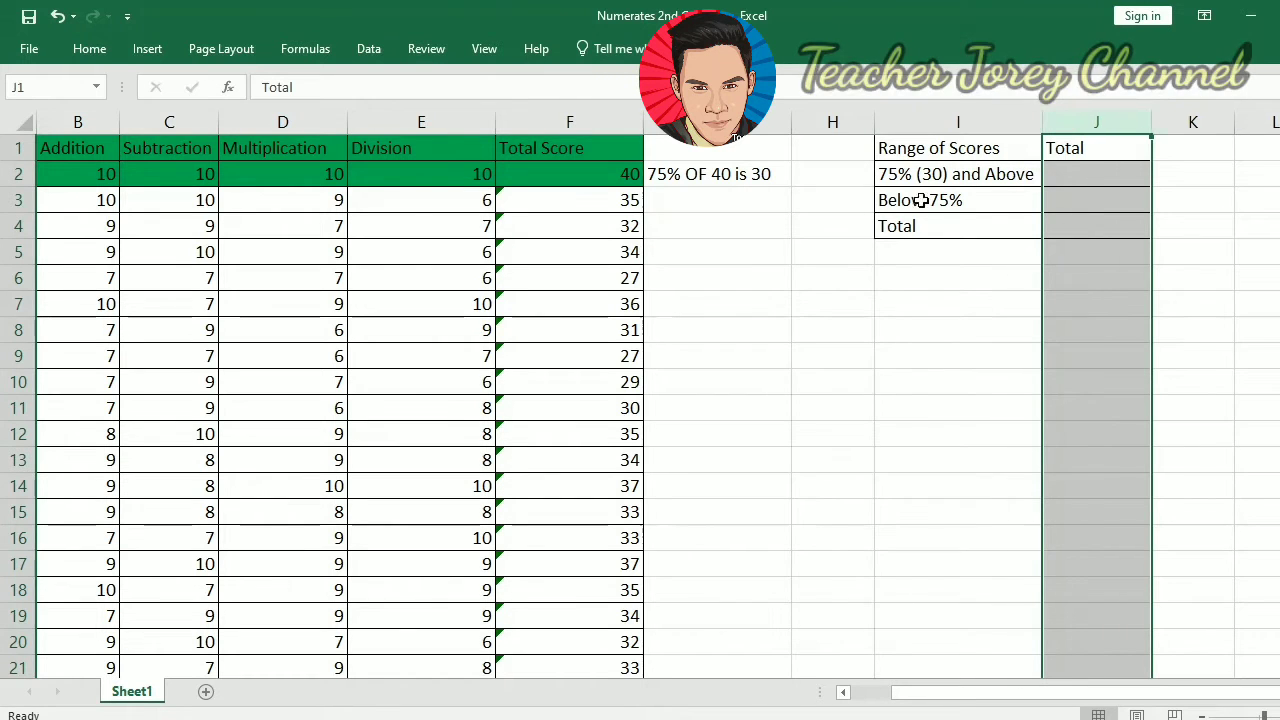
Relabel cell I3 as 'Below 75% or 30'.
double_click(970, 200)
type("or")
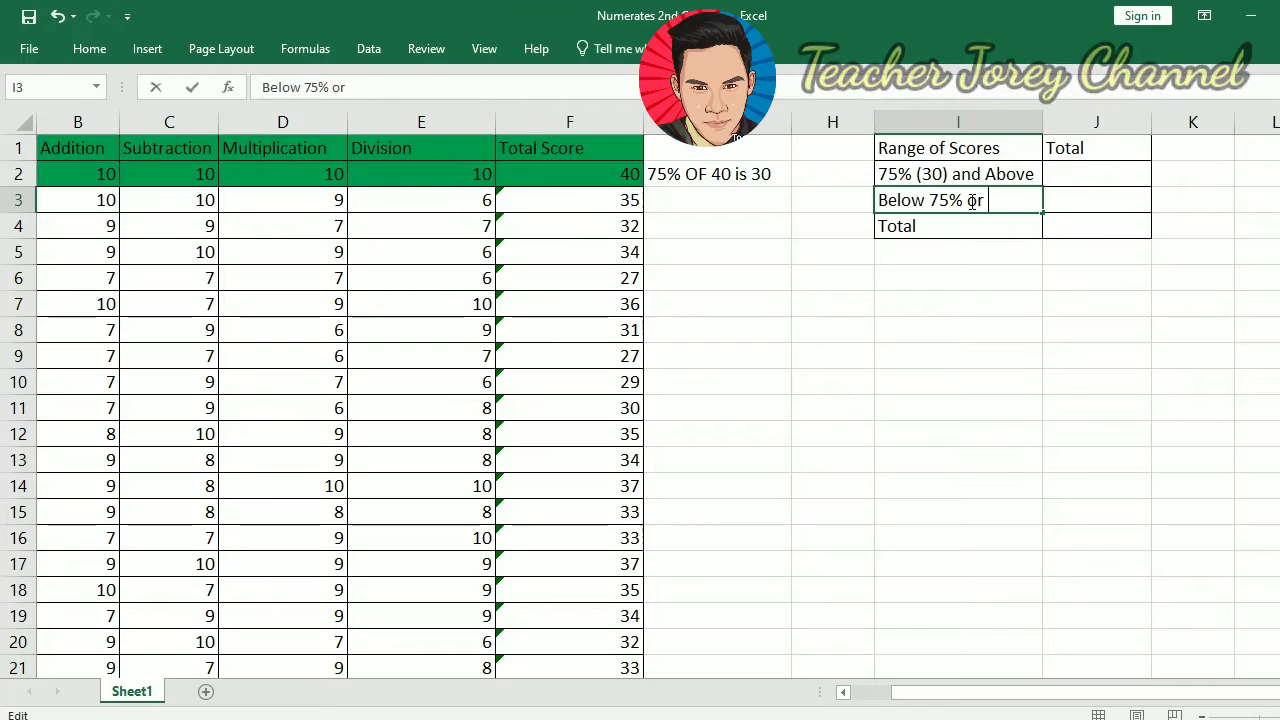
type("30")
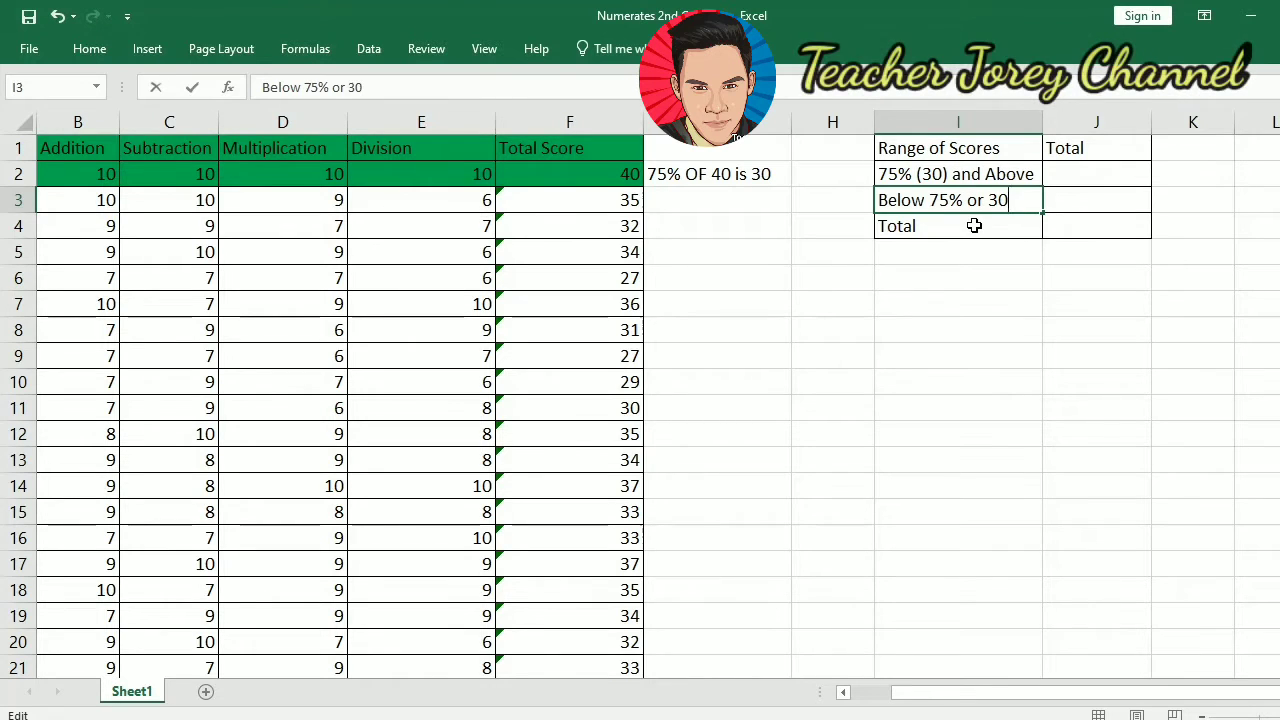
left_click(974, 226)
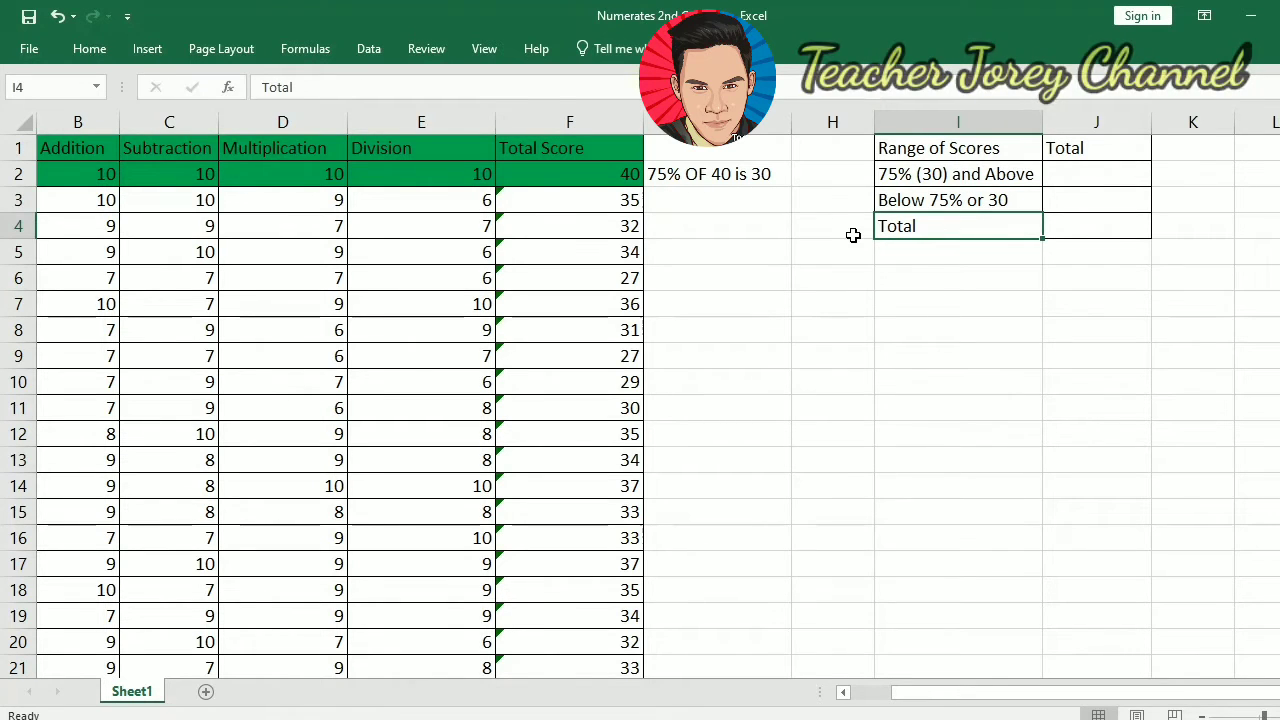
Begin a formula in J2 and search Insert Function for 'count' to locate COUNTIF.
left_click(749, 207)
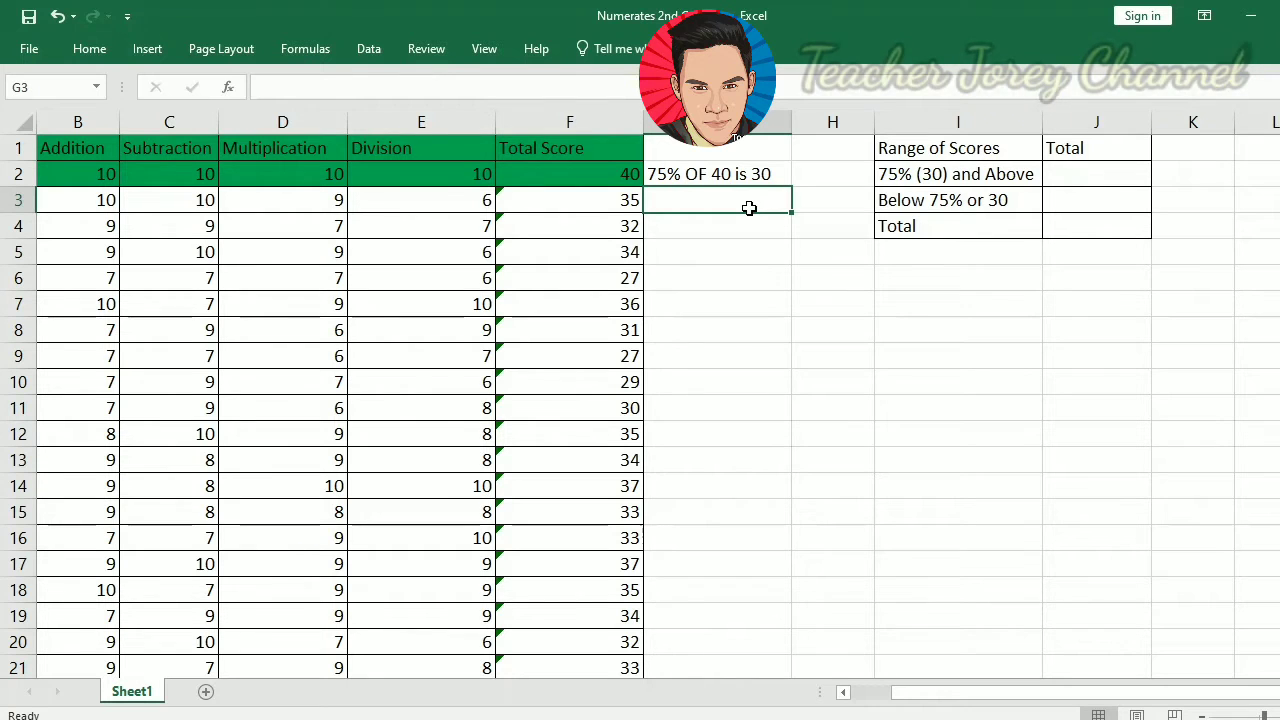
left_click(964, 220)
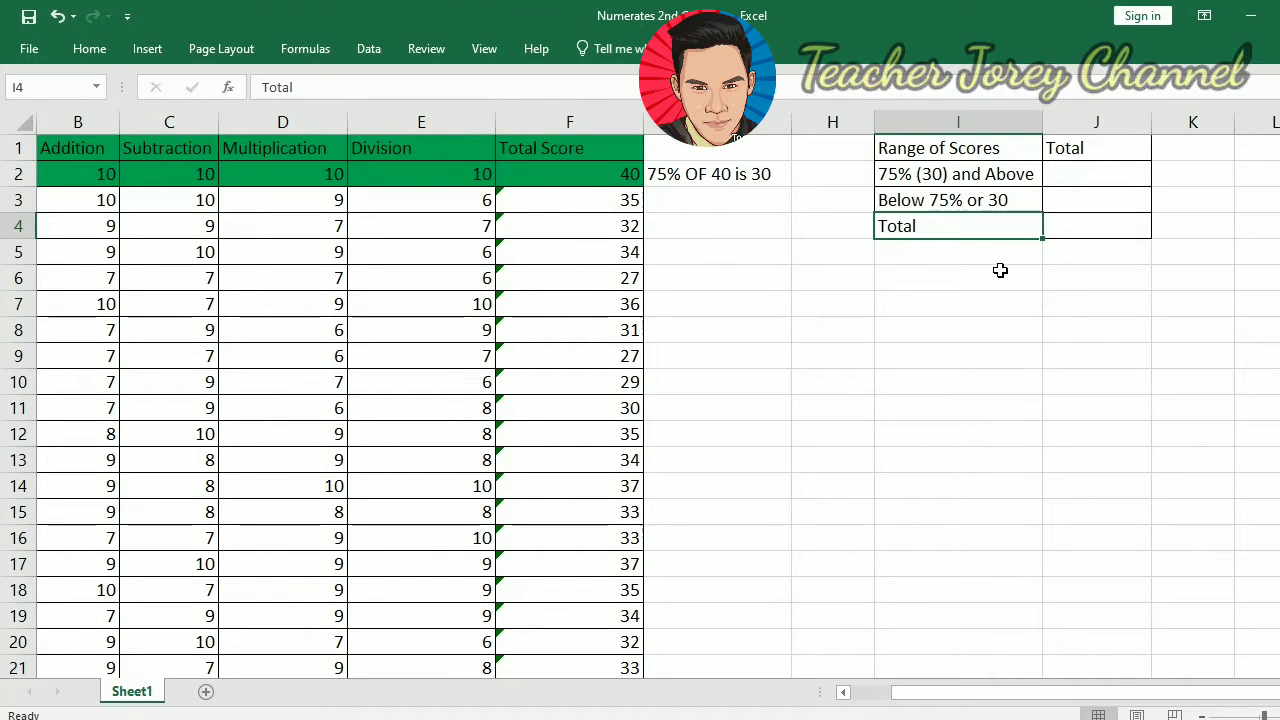
left_click(1097, 169)
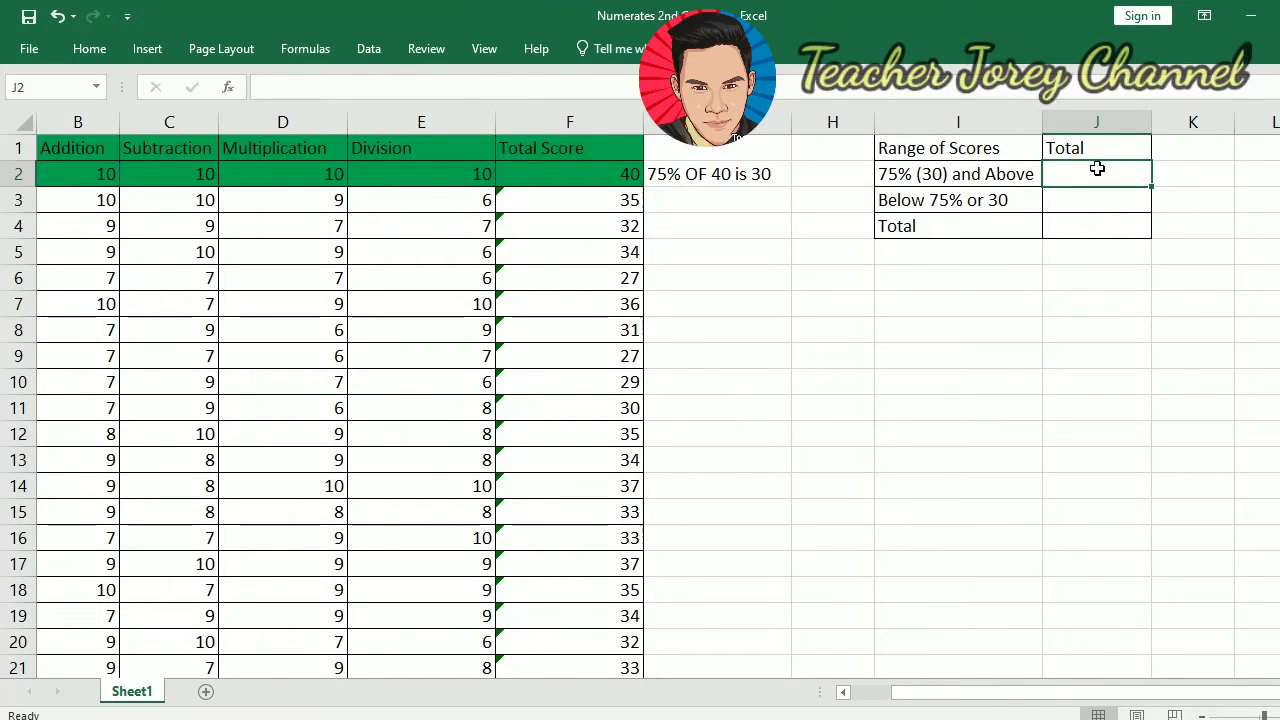
type("=")
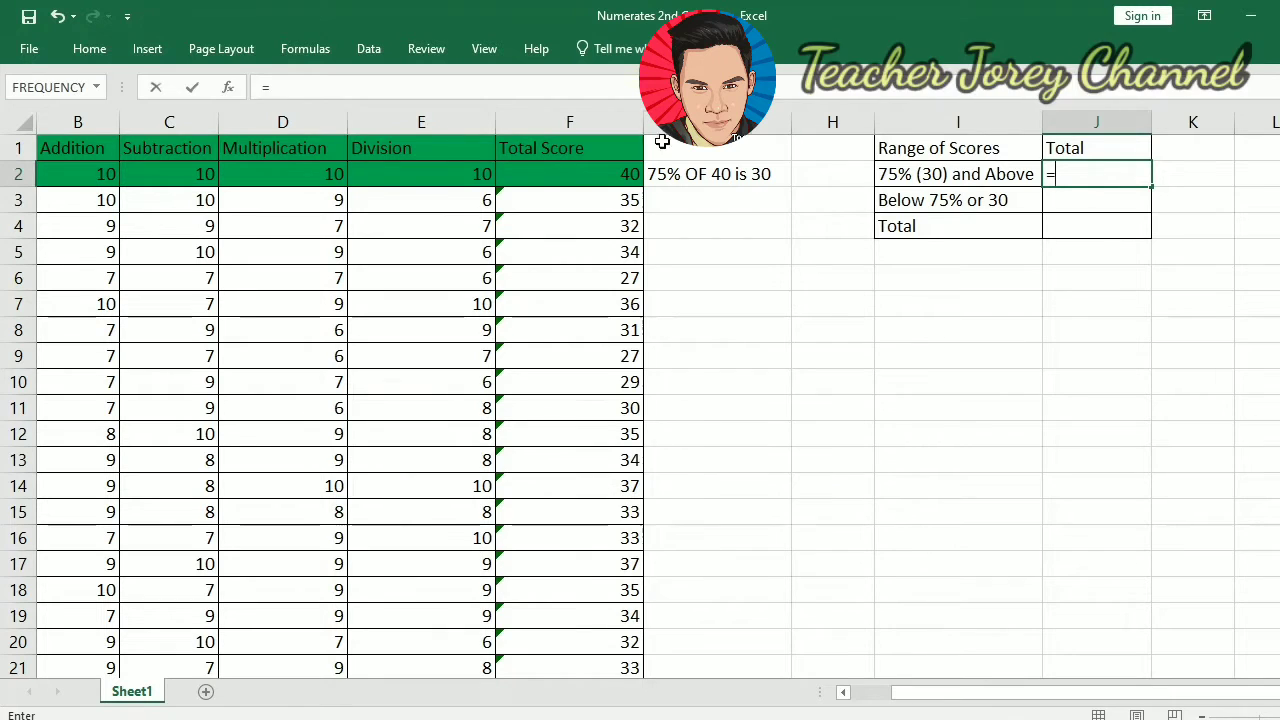
left_click(287, 55)
left_click(27, 104)
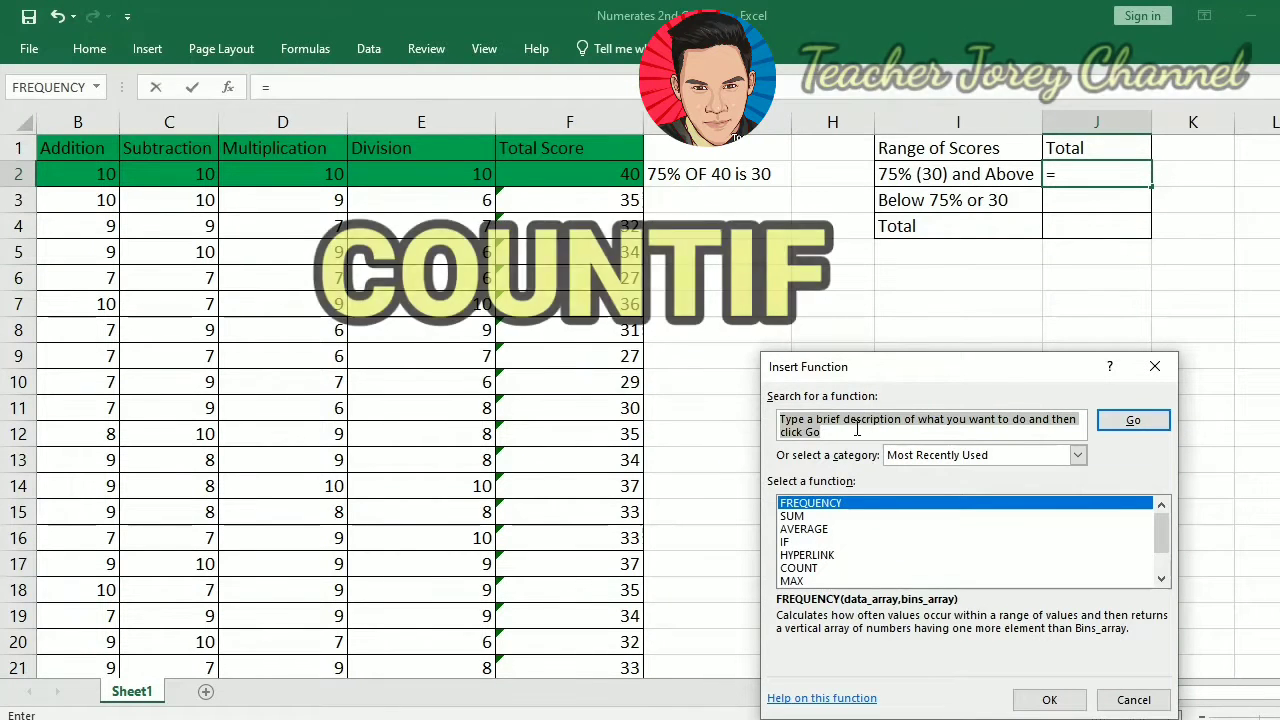
type("countif")
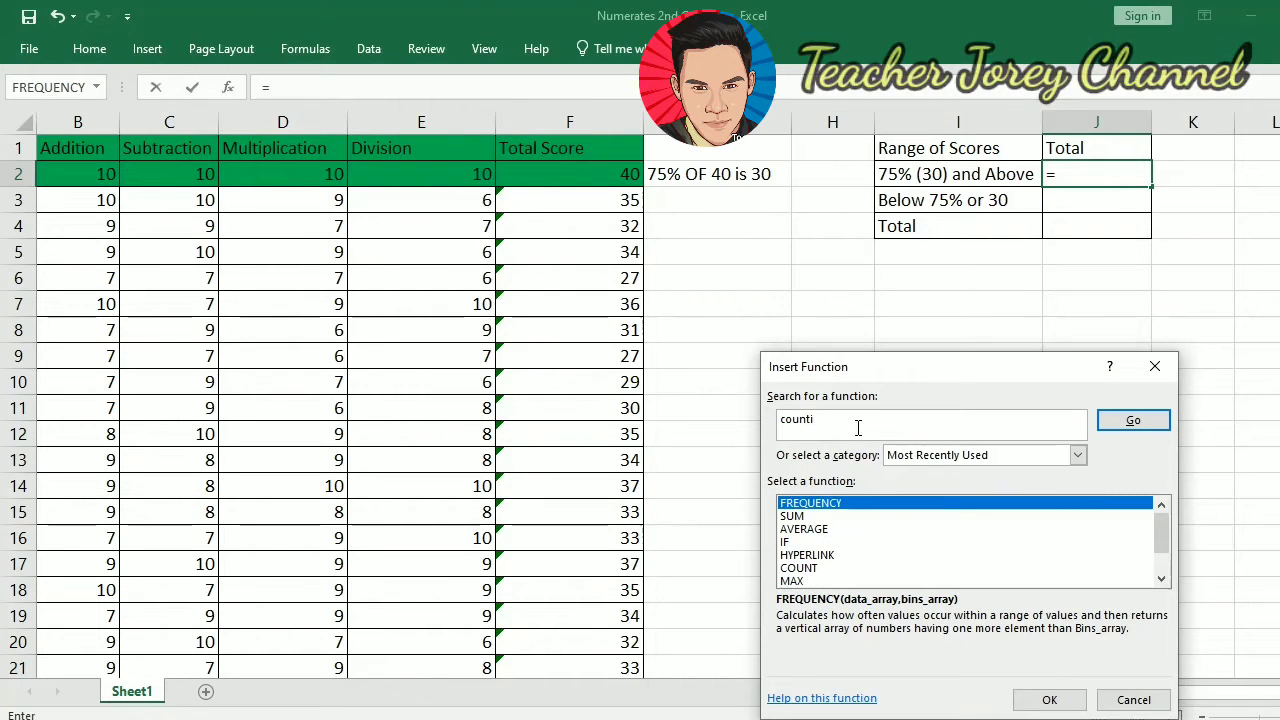
left_click(1138, 422)
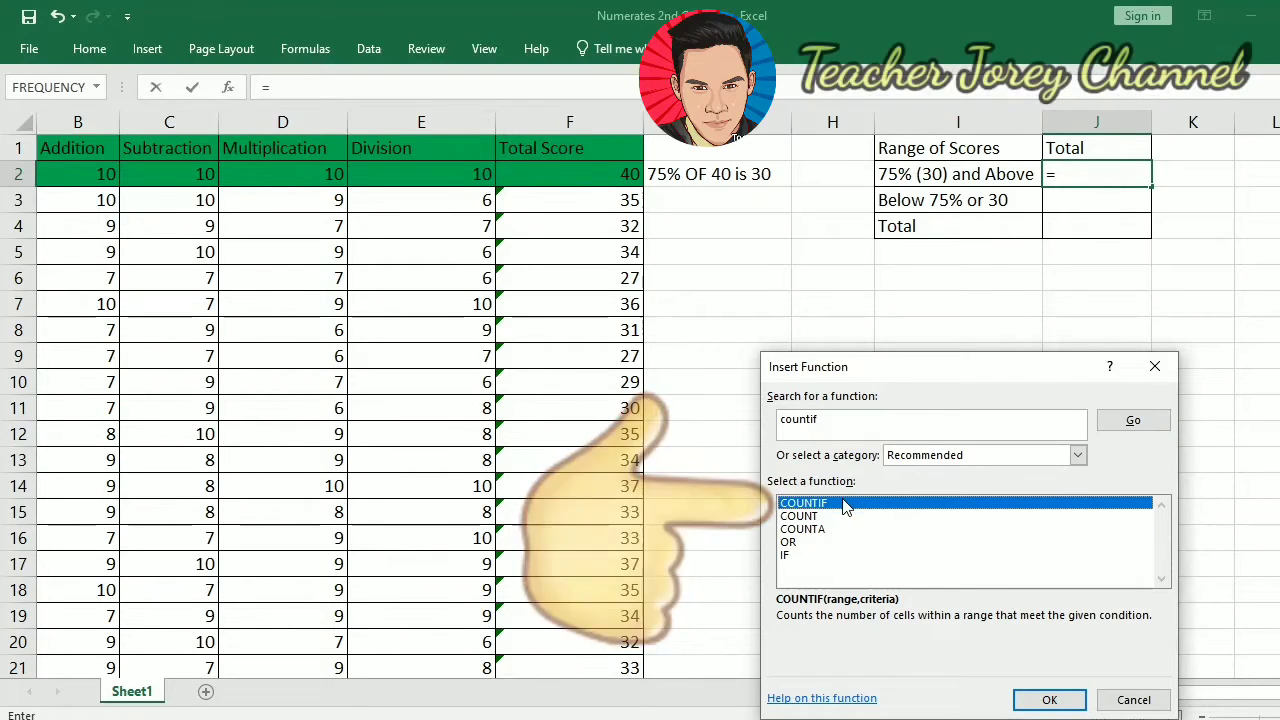
Enter =COUNTIF(F3:F30,">=30") in J2, returning 24 pupils.
left_click(1049, 702)
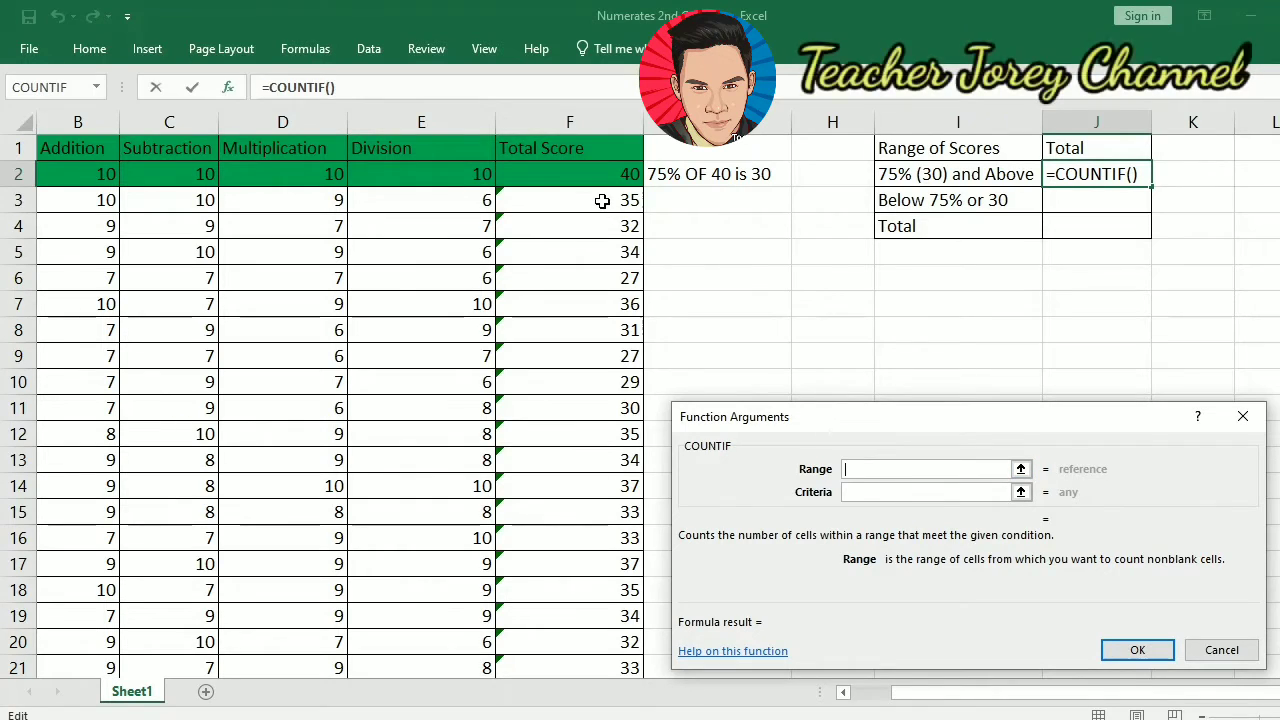
left_click_drag(602, 201, 608, 696)
left_click_drag(607, 633, 607, 620)
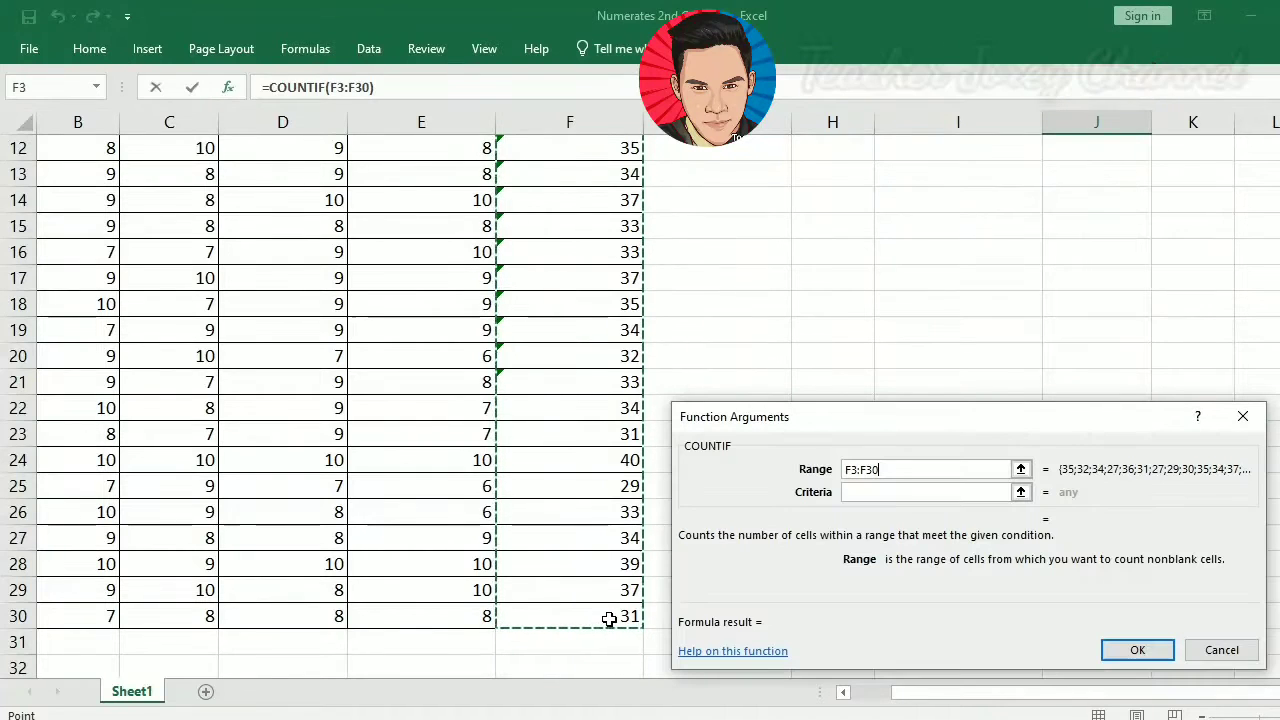
left_click(968, 492)
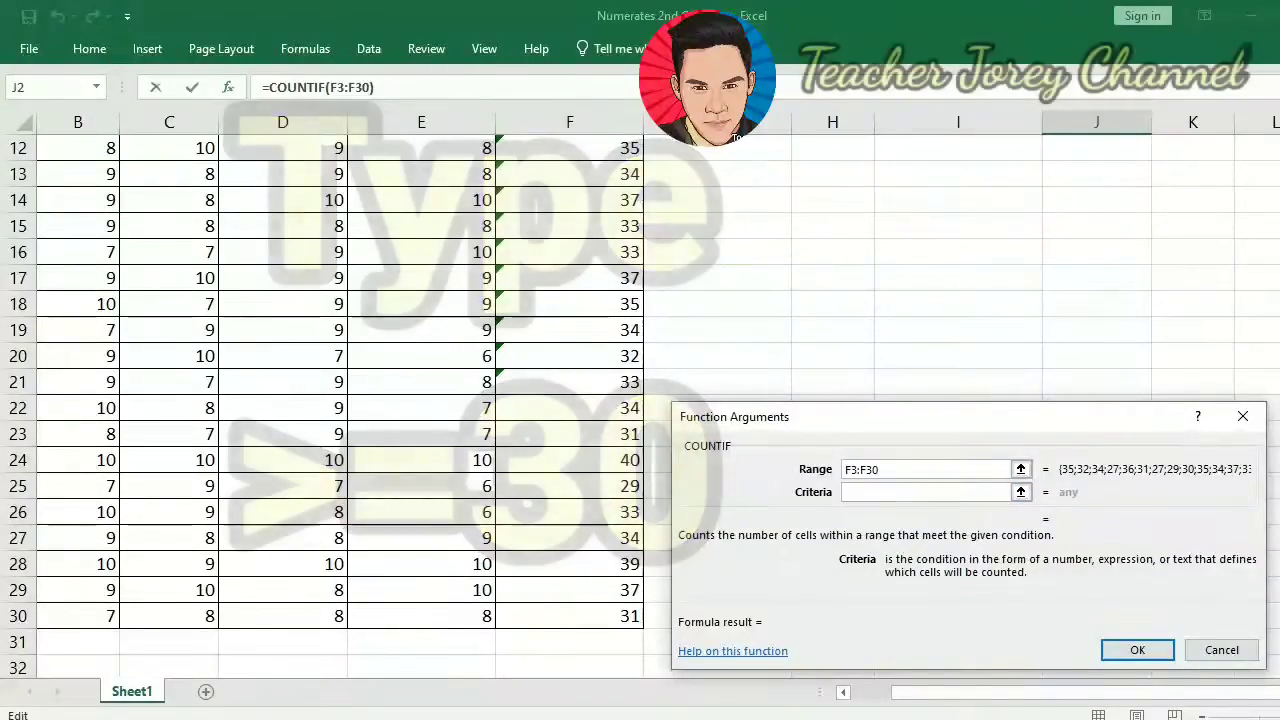
scroll(320, 400, "up", 4)
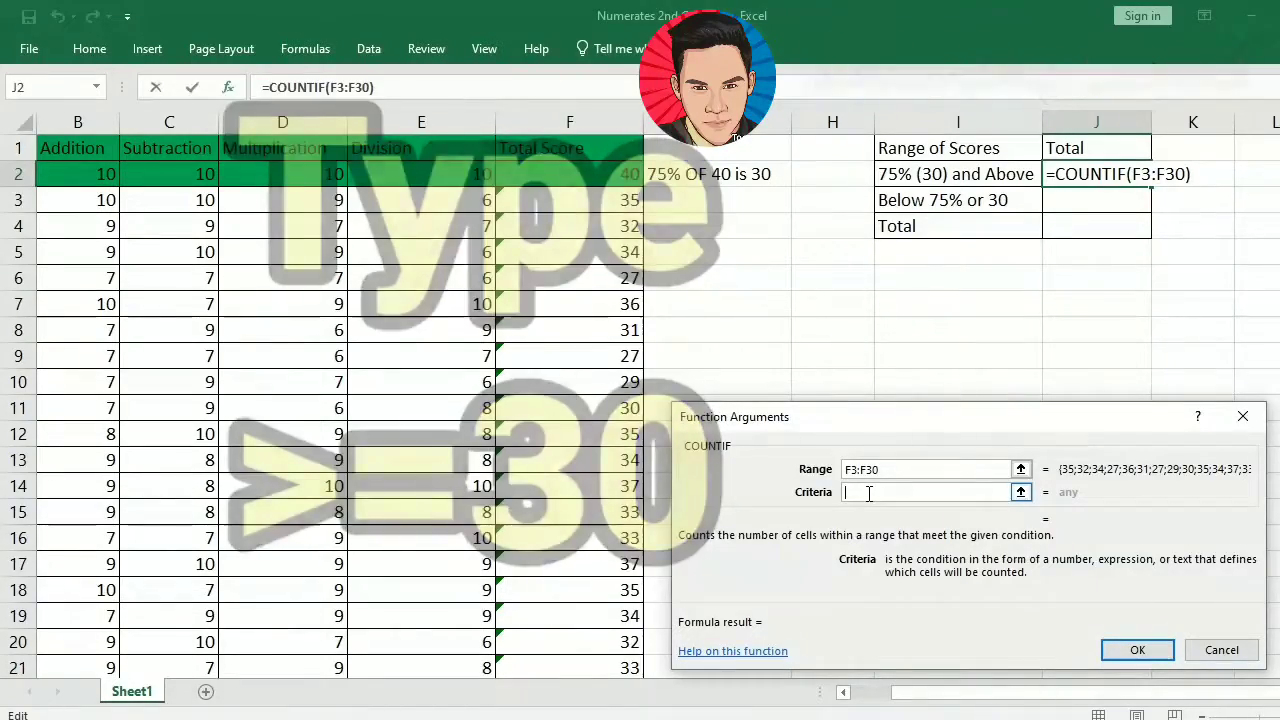
type(">")
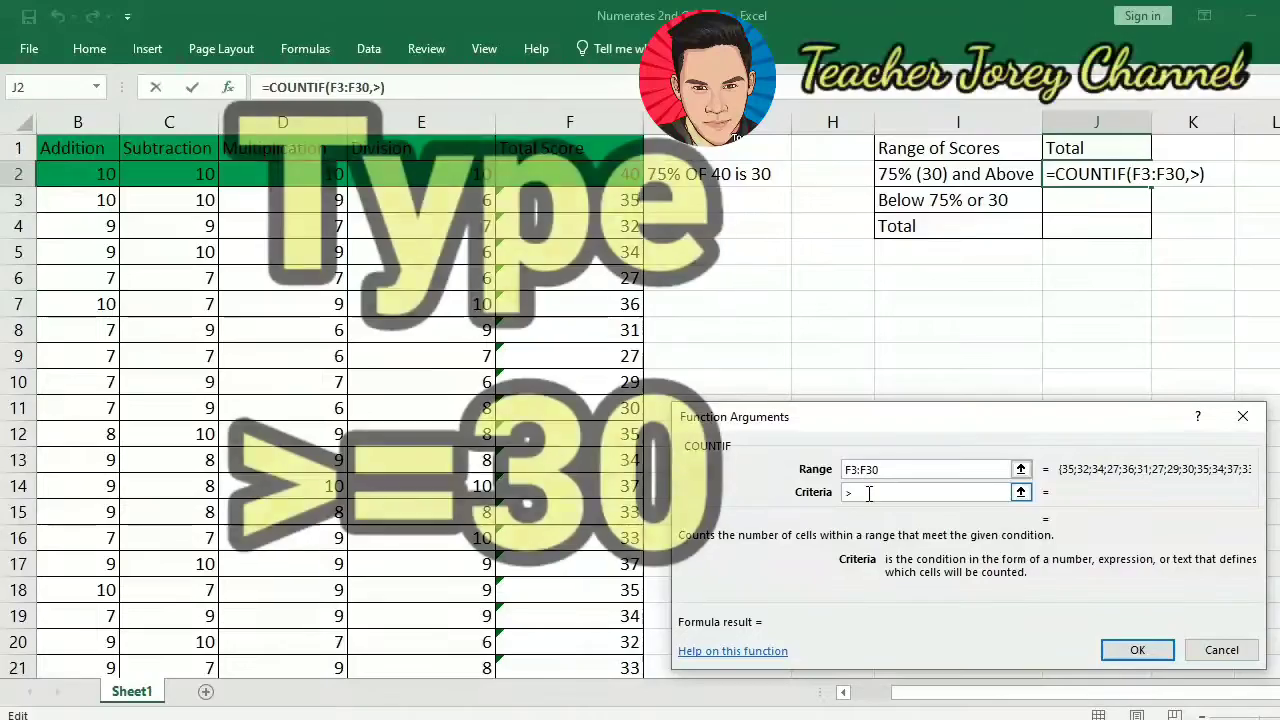
type("+")
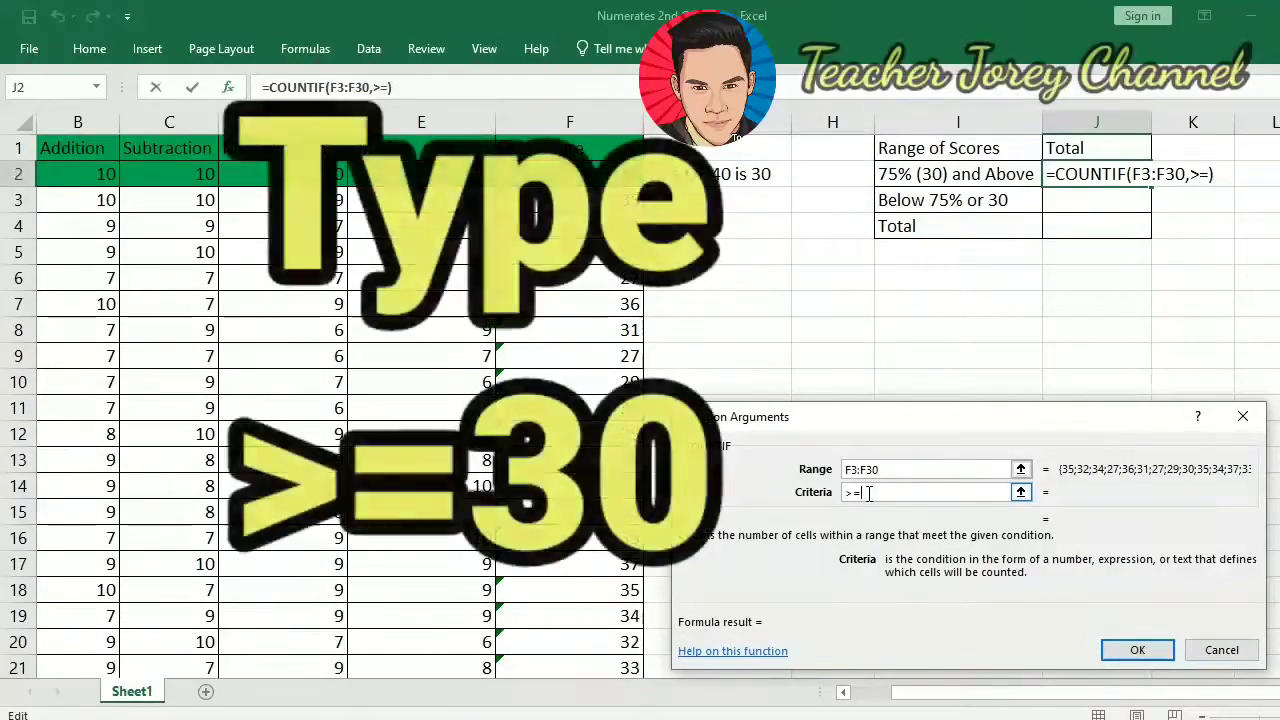
type("30")
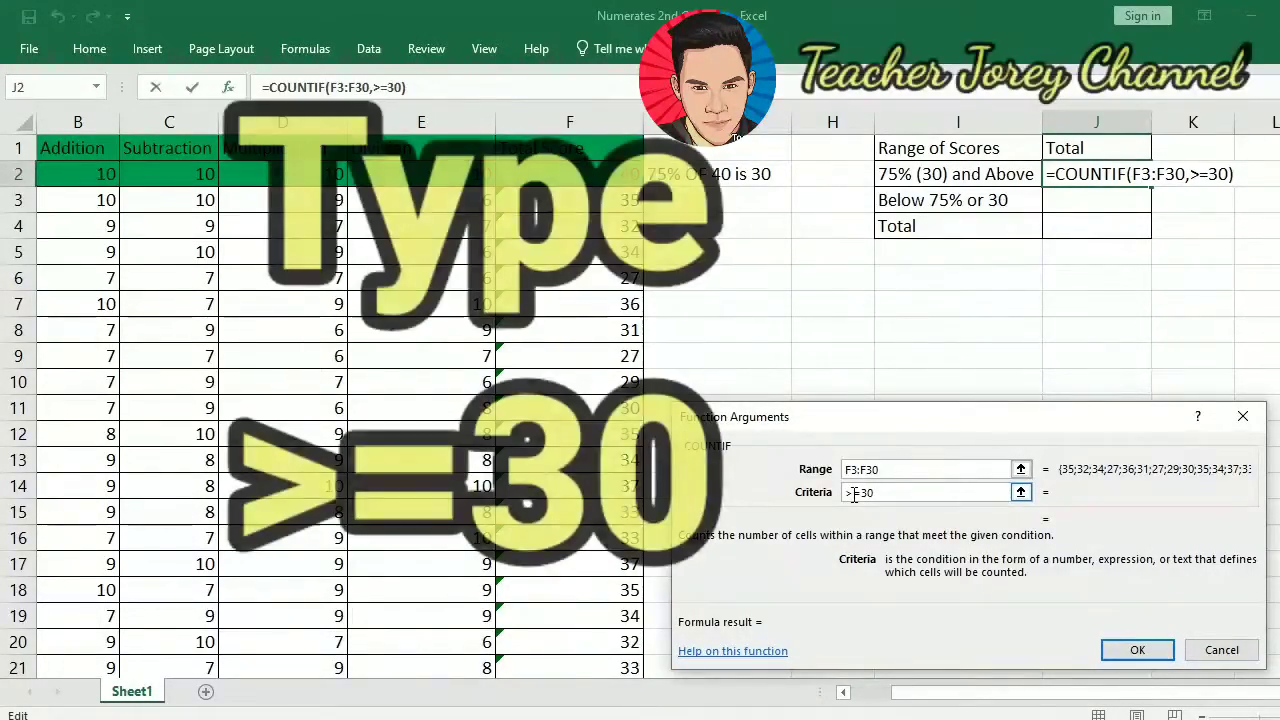
left_click(1137, 649)
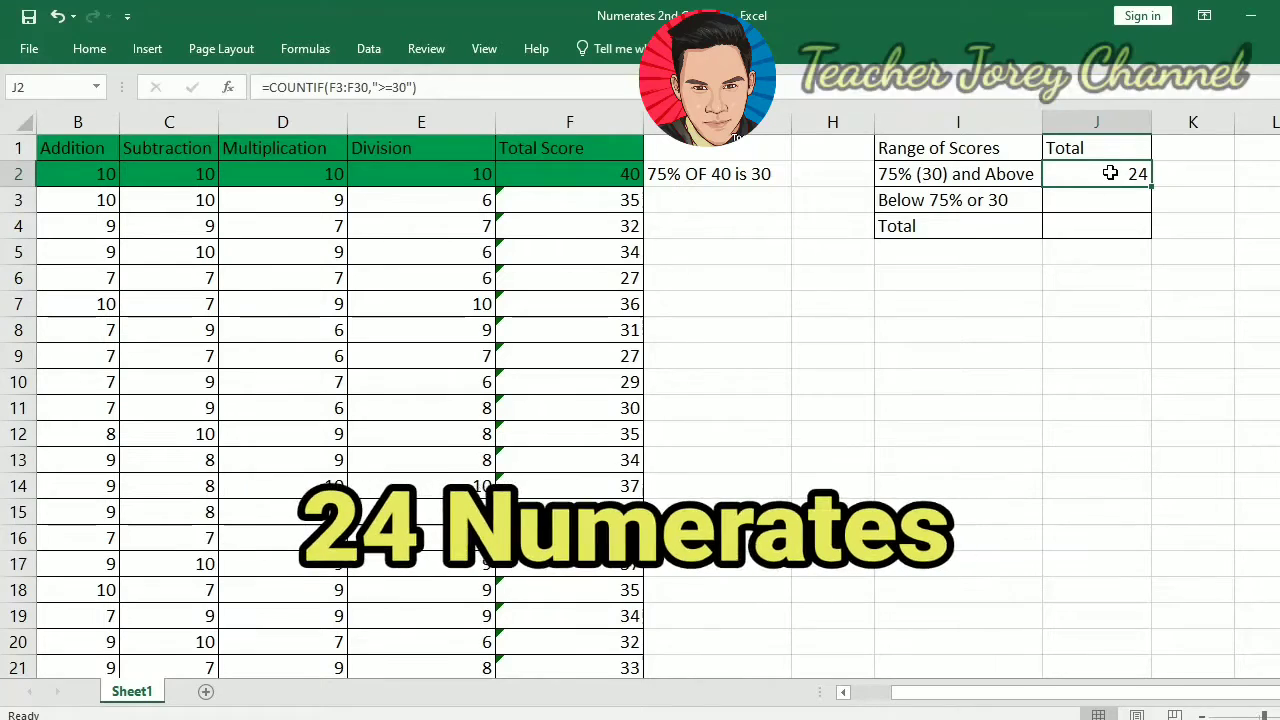
left_click(1096, 200)
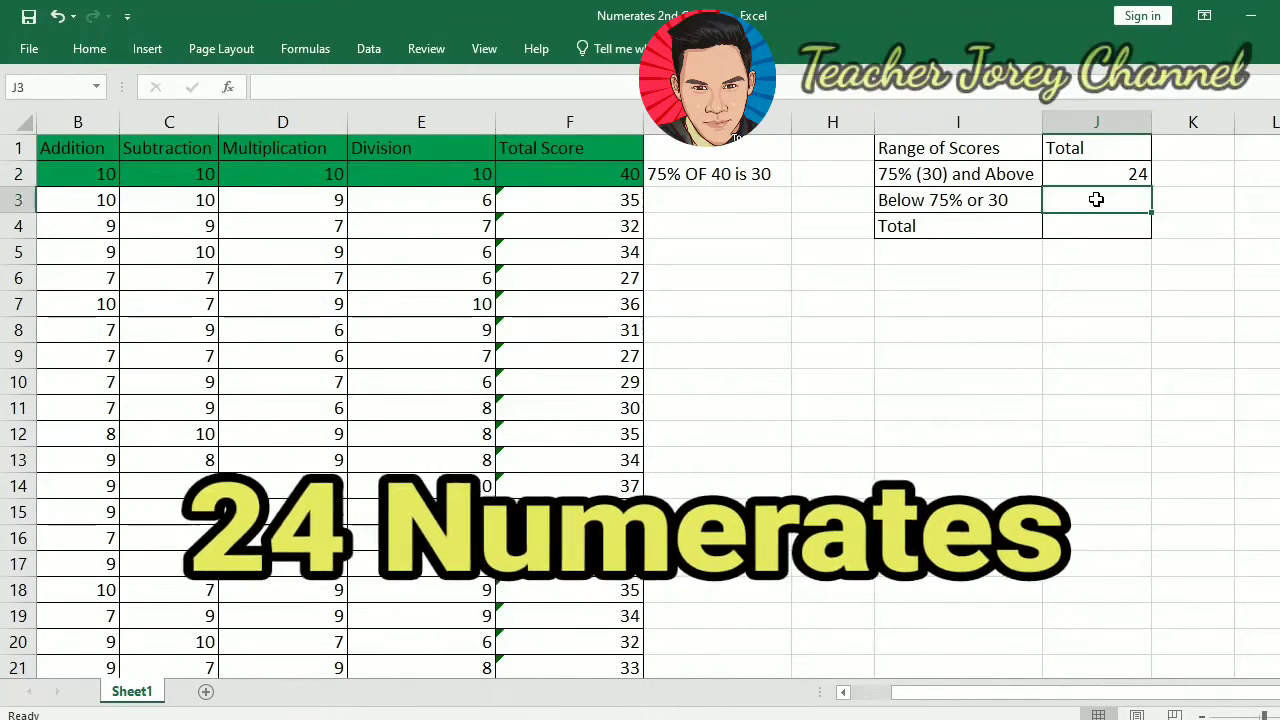
Enter =COUNTIF(F3:F30,"<30") in J3 through Insert Function, returning 4 pupils.
type("=")
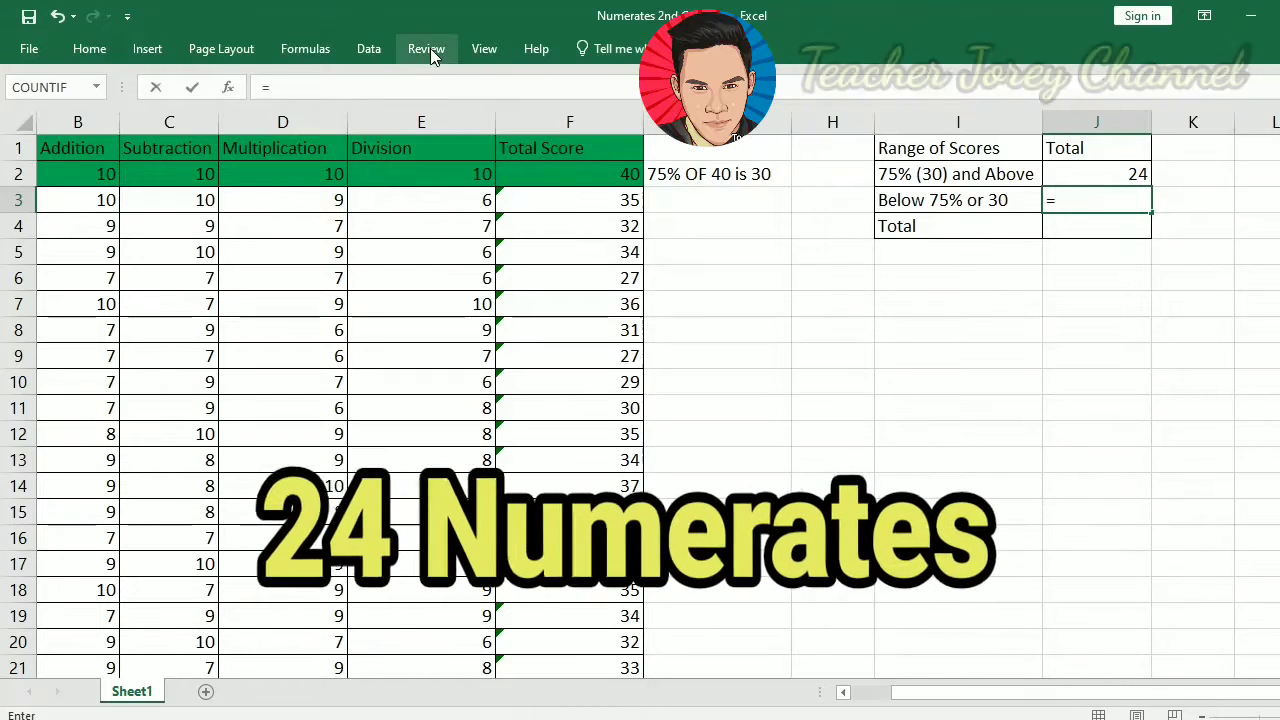
left_click(320, 47)
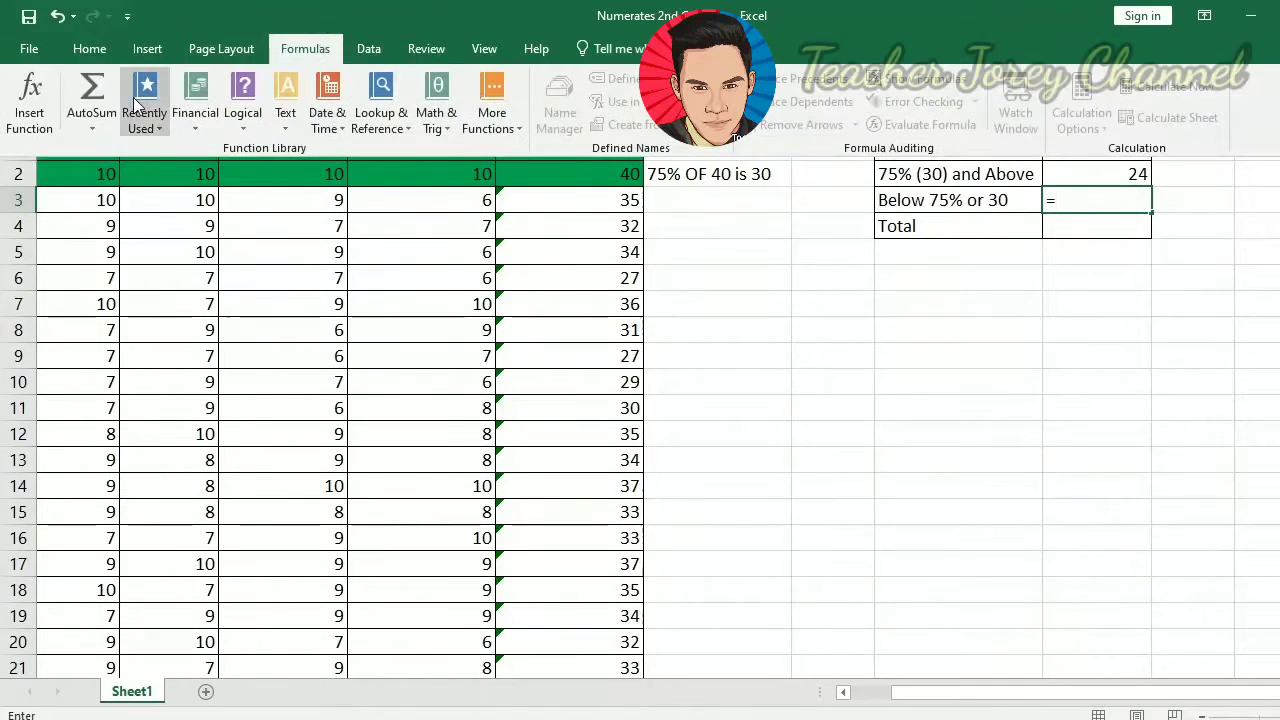
left_click(30, 118)
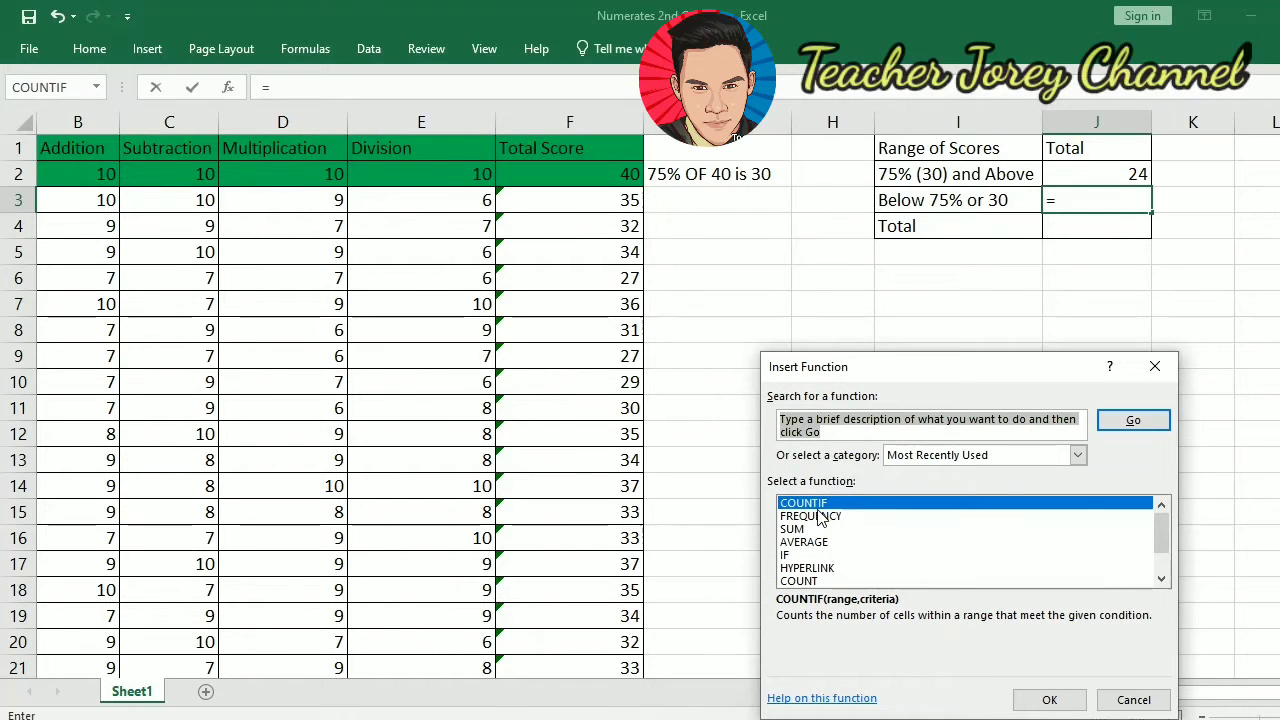
left_click(820, 504)
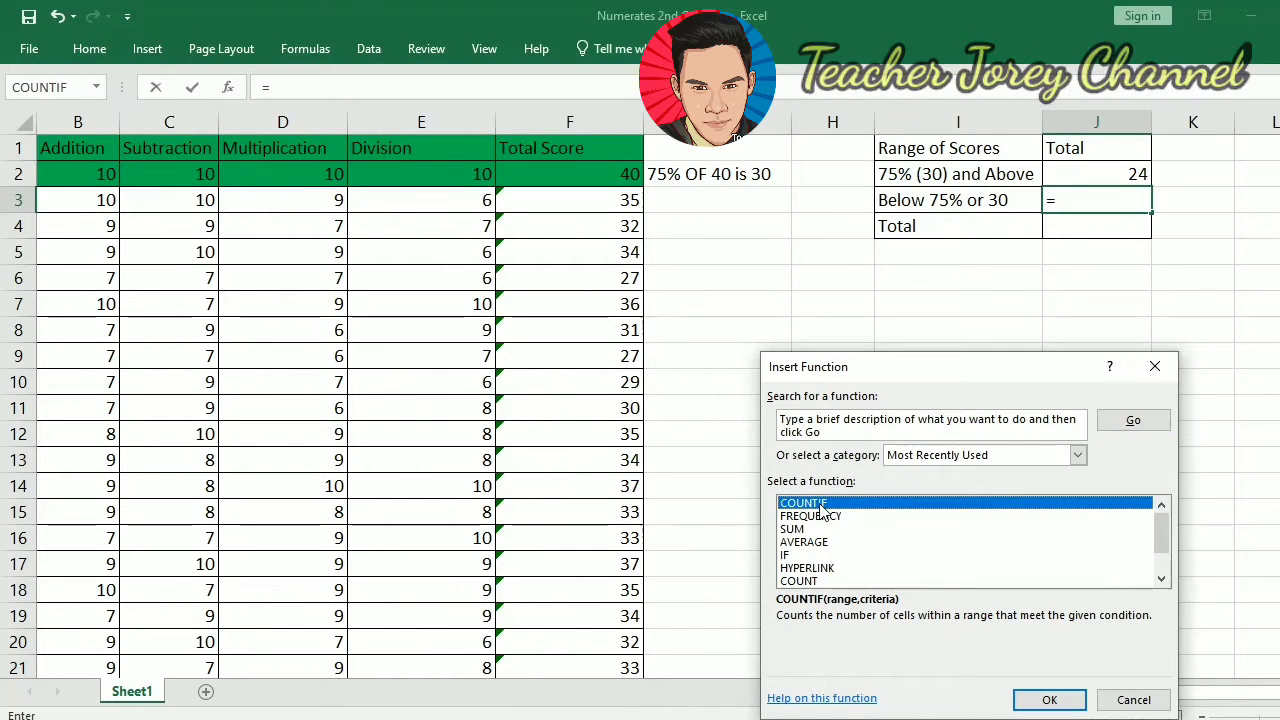
left_click(1043, 702)
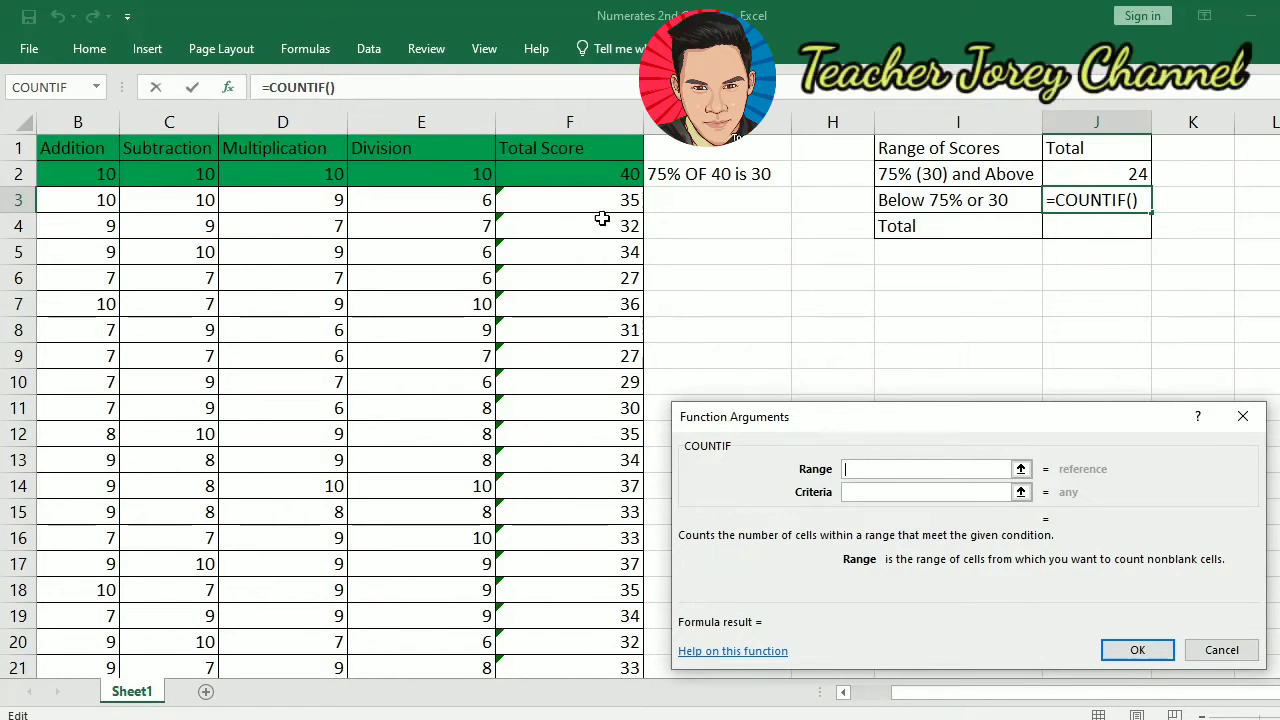
left_click_drag(599, 201, 612, 568)
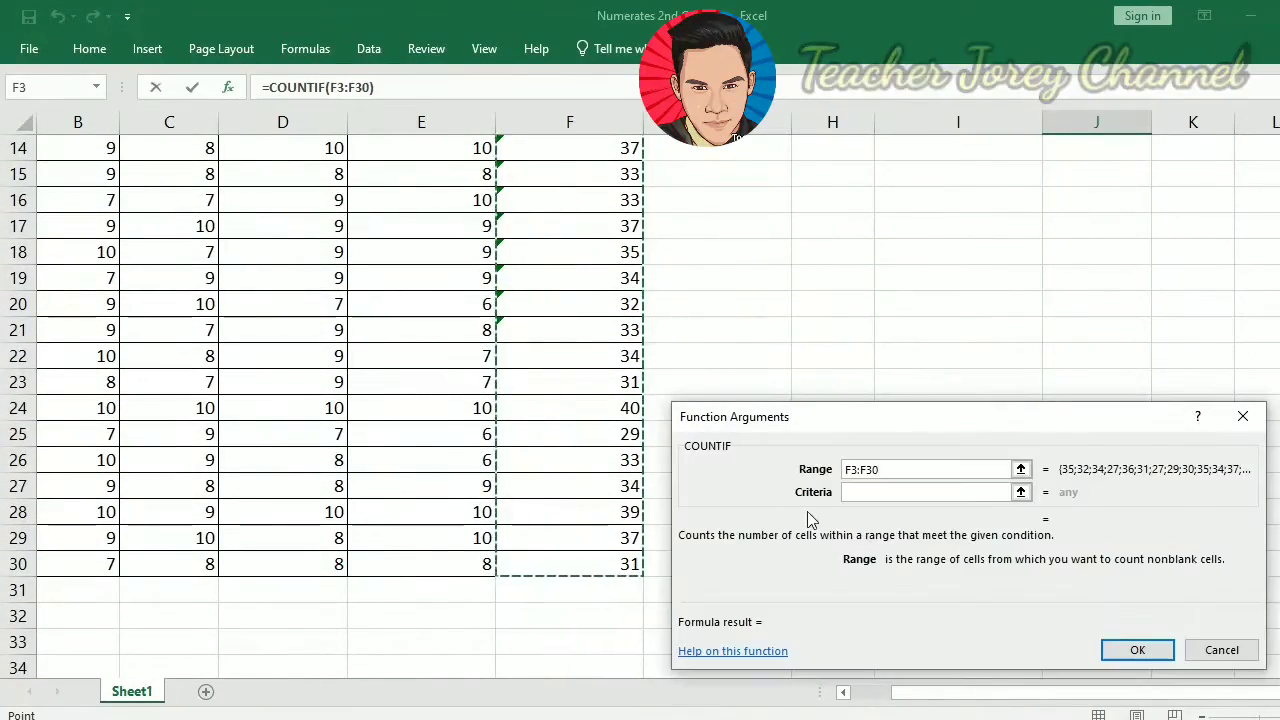
left_click(881, 492)
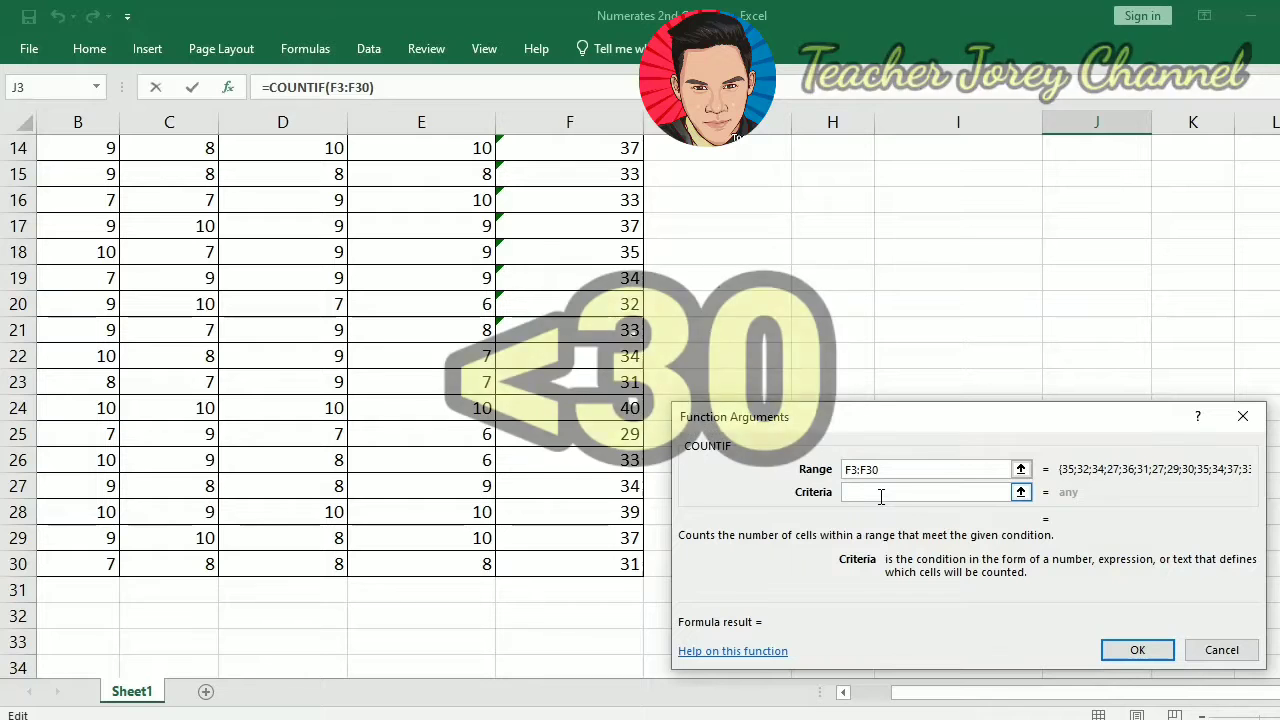
type("<30")
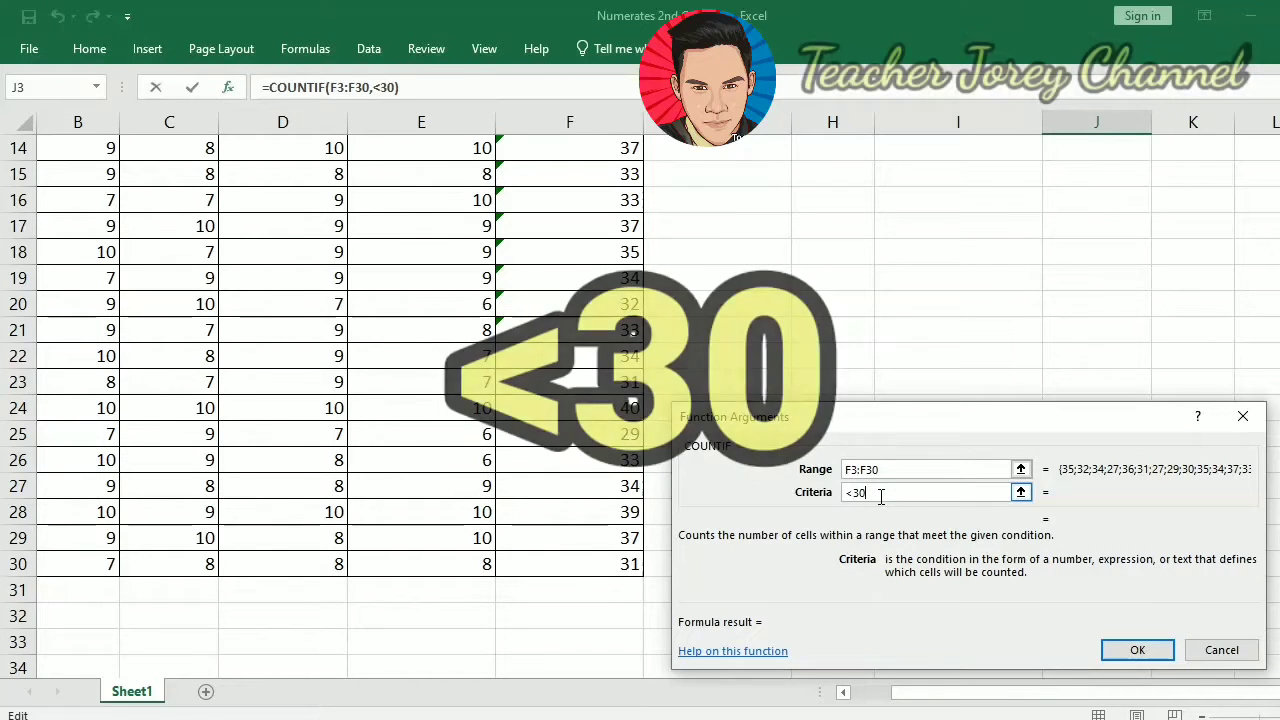
left_click(1137, 650)
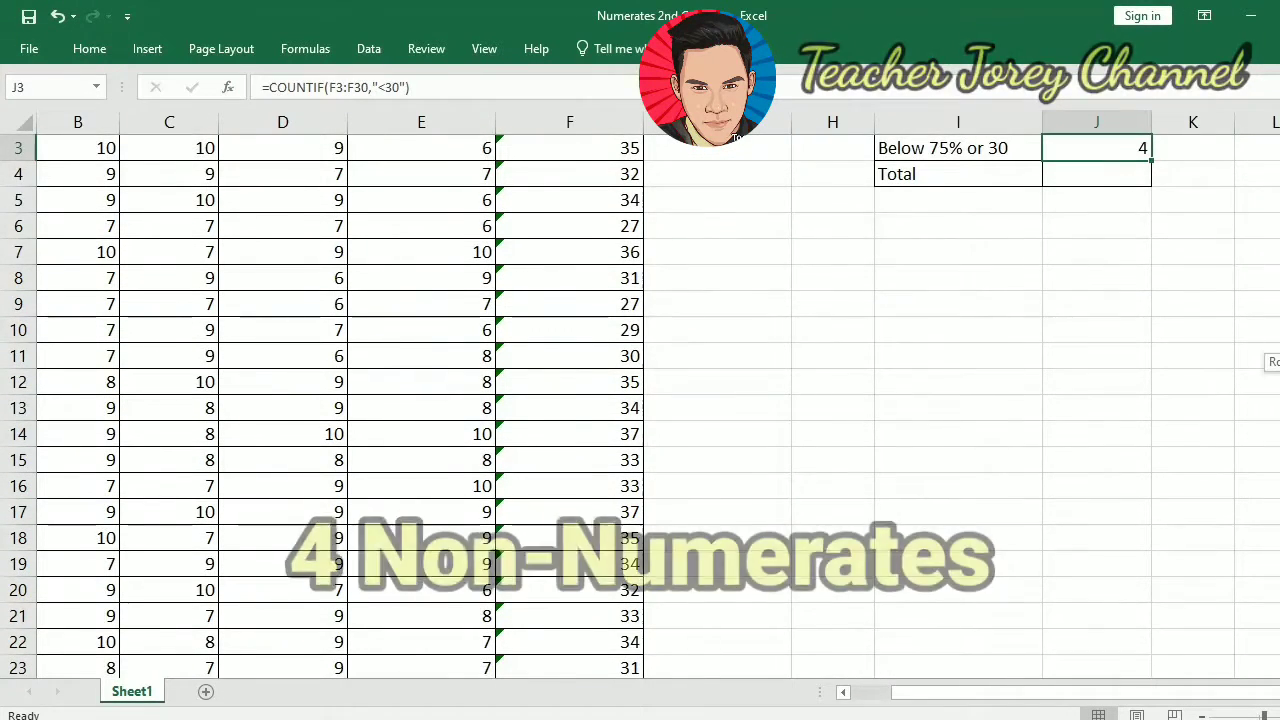
Enter =SUM(J2:J3) in J4 so the Total row reads 28 pupils.
scroll(1215, 584, "up", 1)
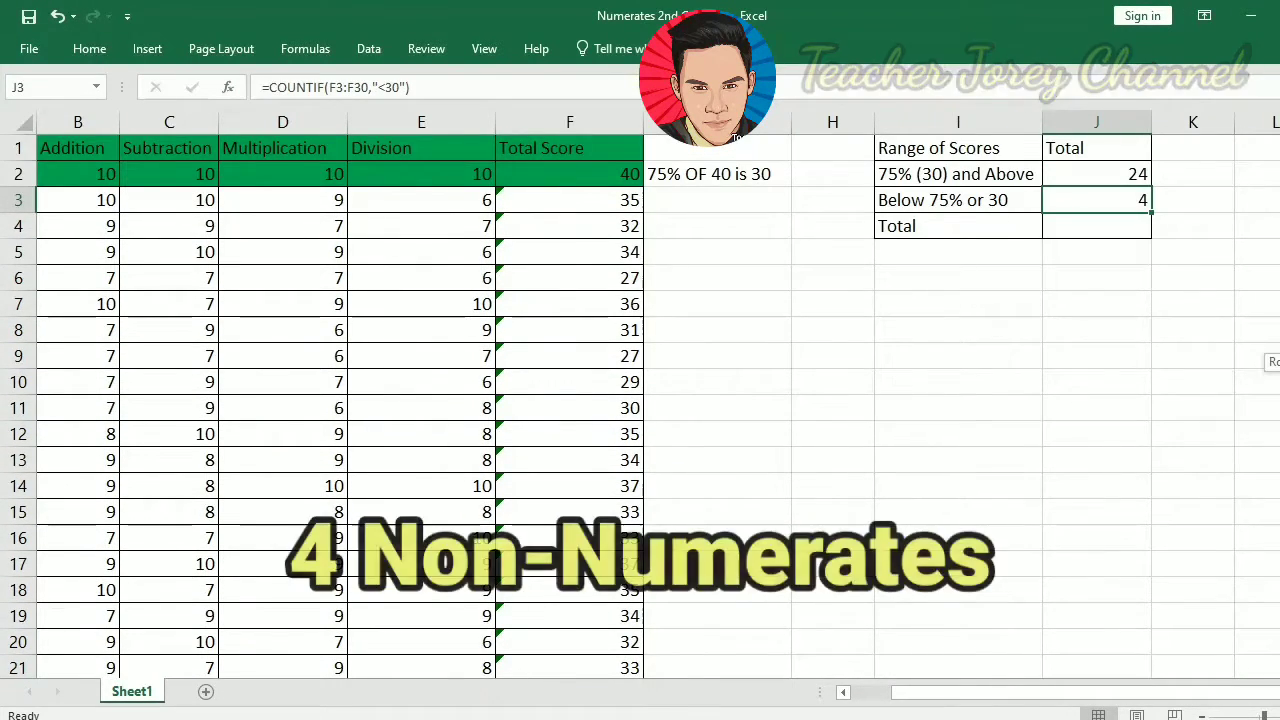
left_click(1094, 172)
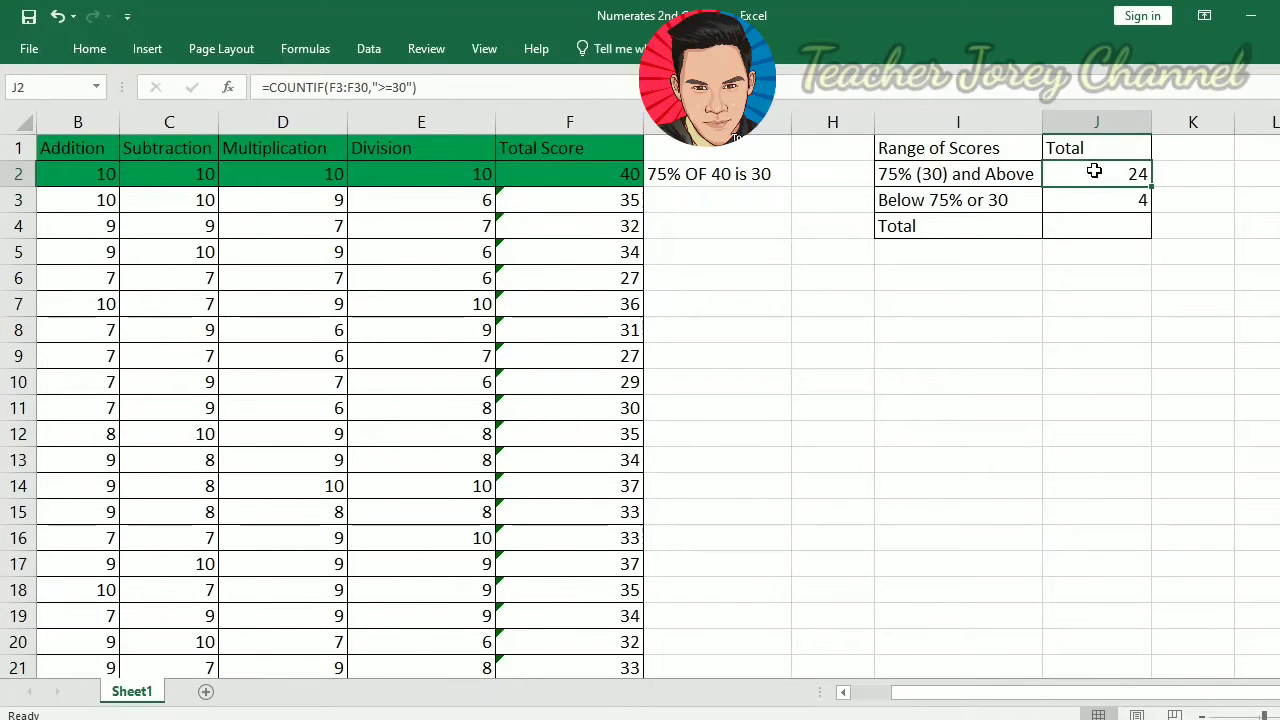
left_click(1094, 195)
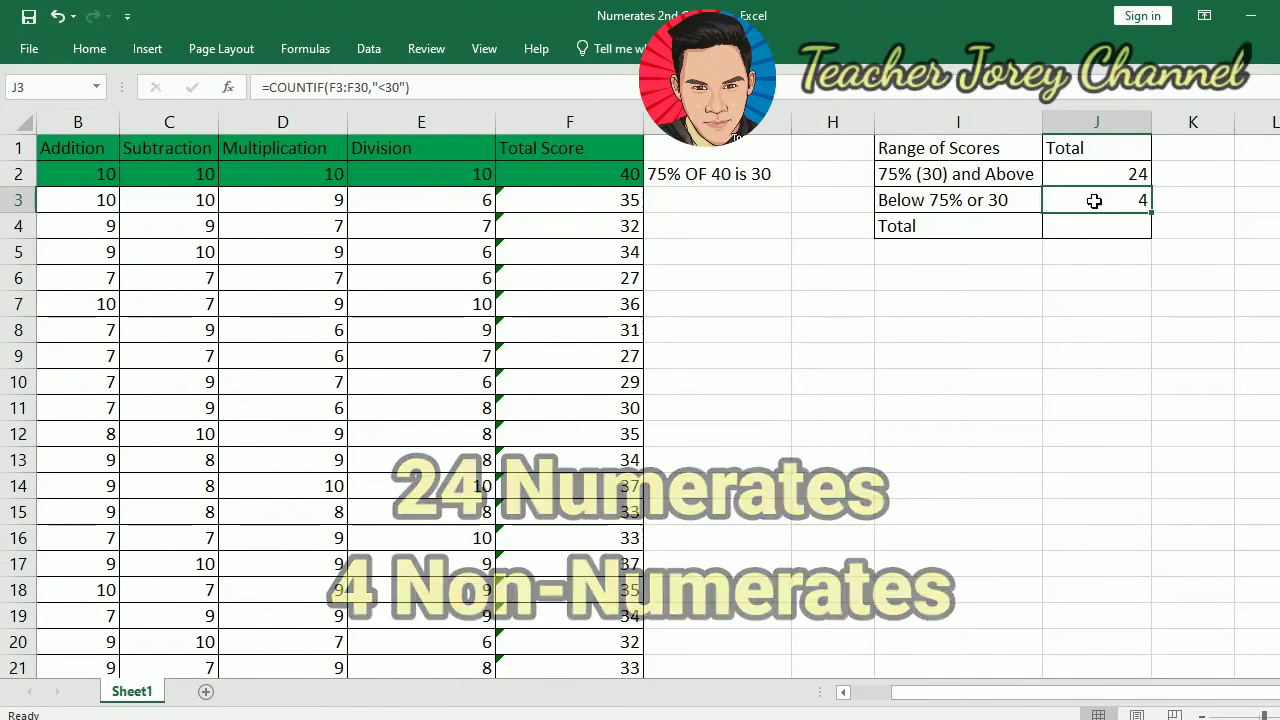
left_click(1094, 221)
type("=")
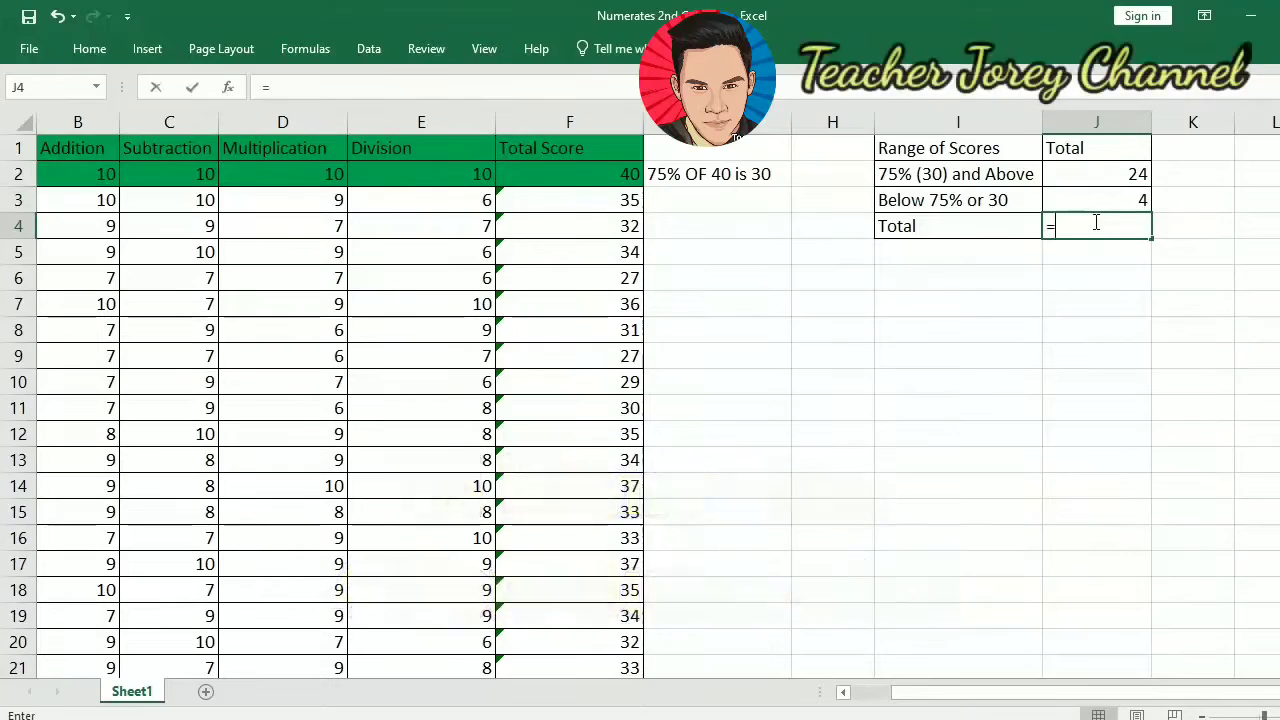
type("sum(")
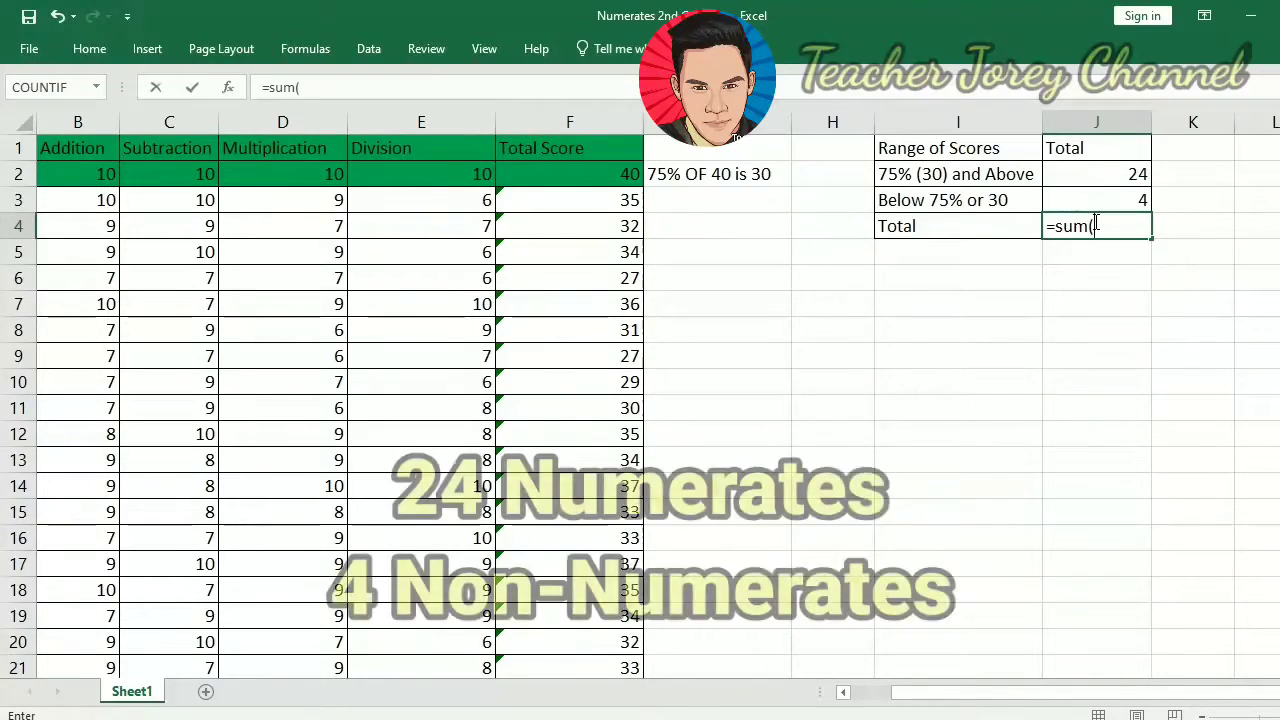
left_click_drag(1112, 173, 1109, 196)
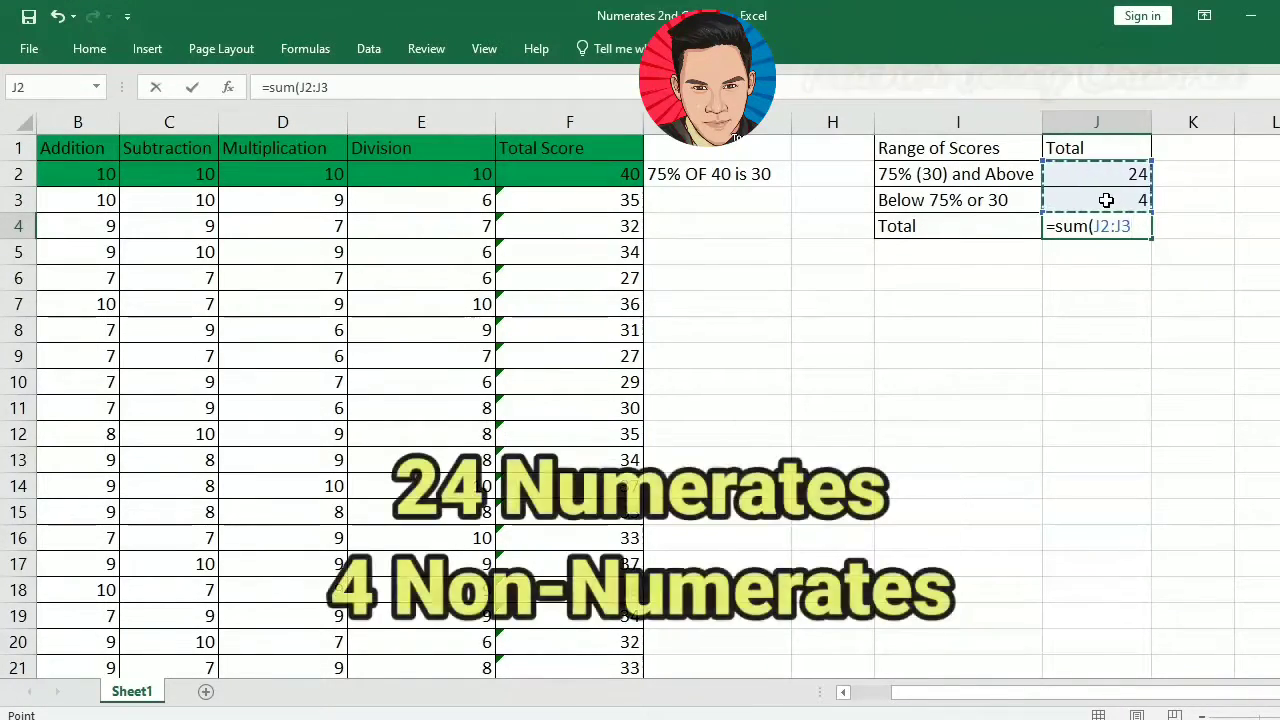
type(")")
key("Return")
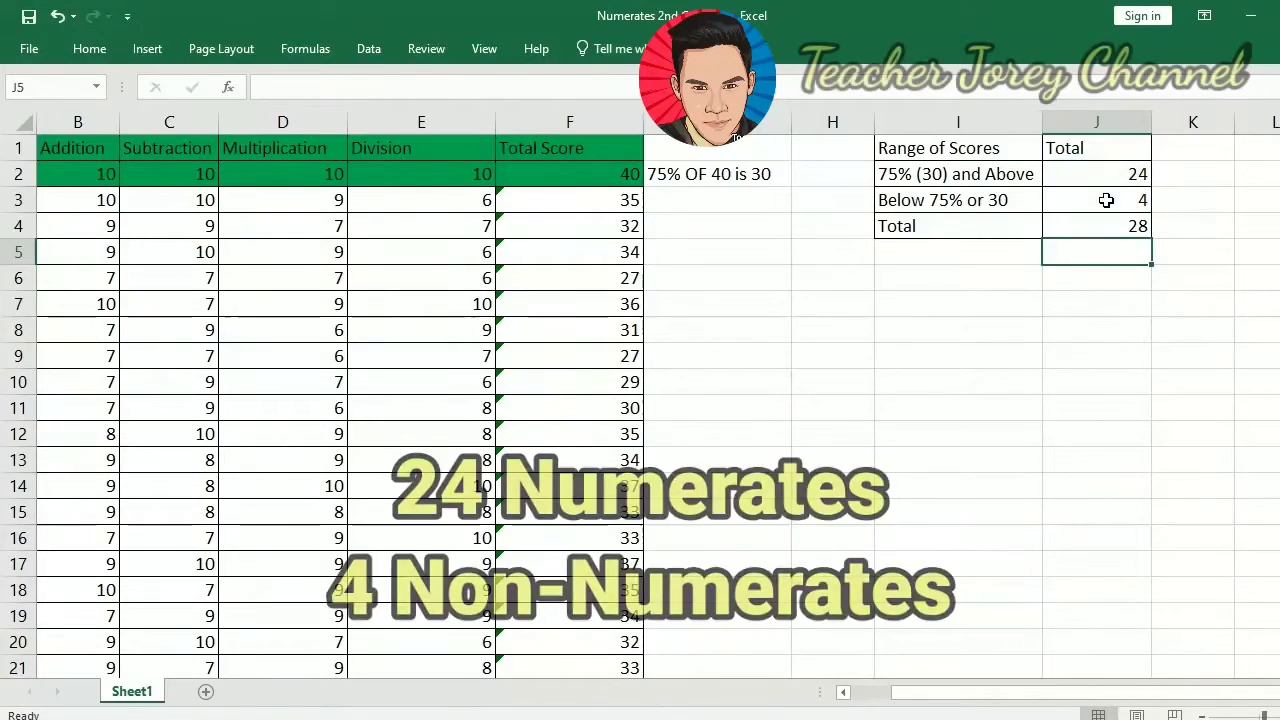
left_click(1120, 217)
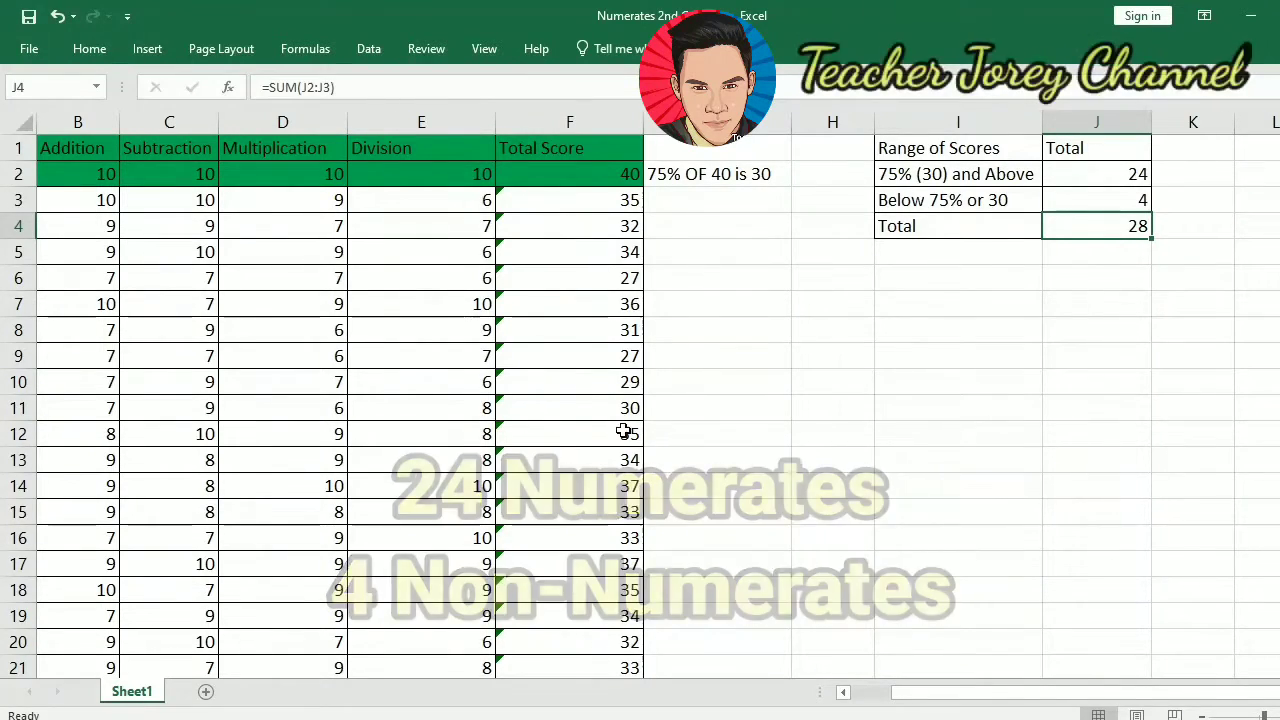
scroll(640, 400, "down", 3)
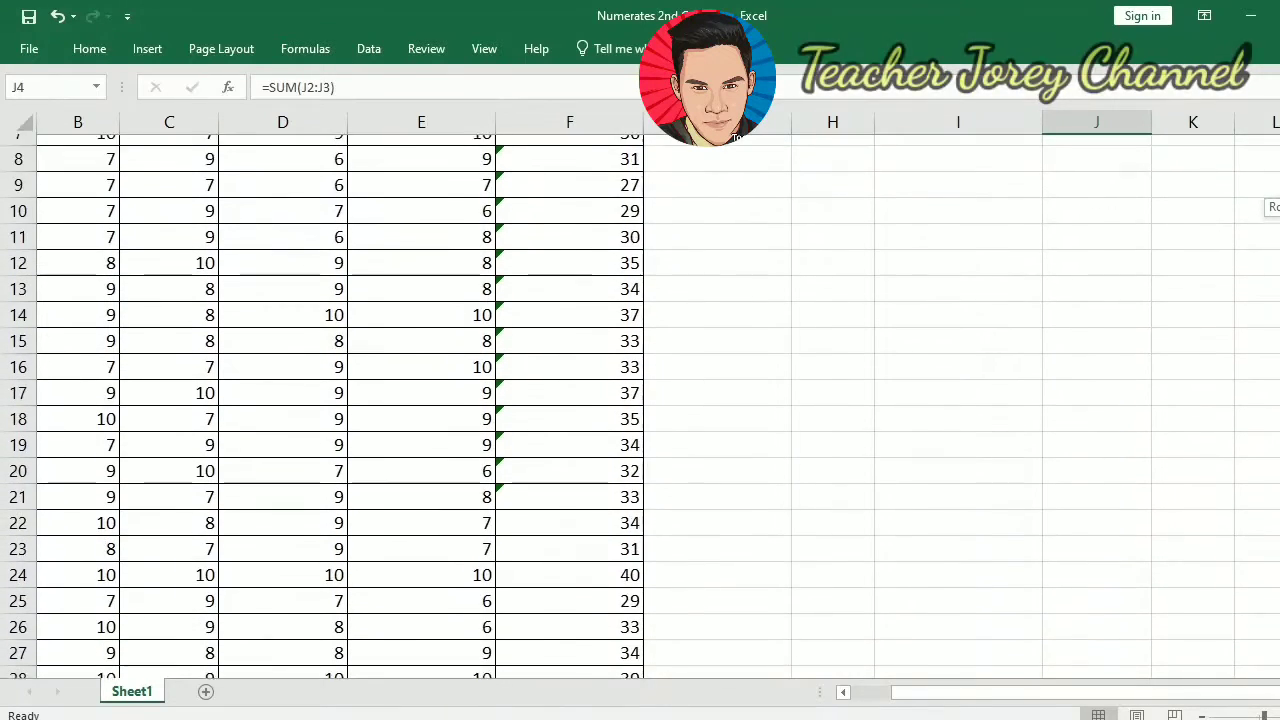
scroll(640, 400, "up", 4)
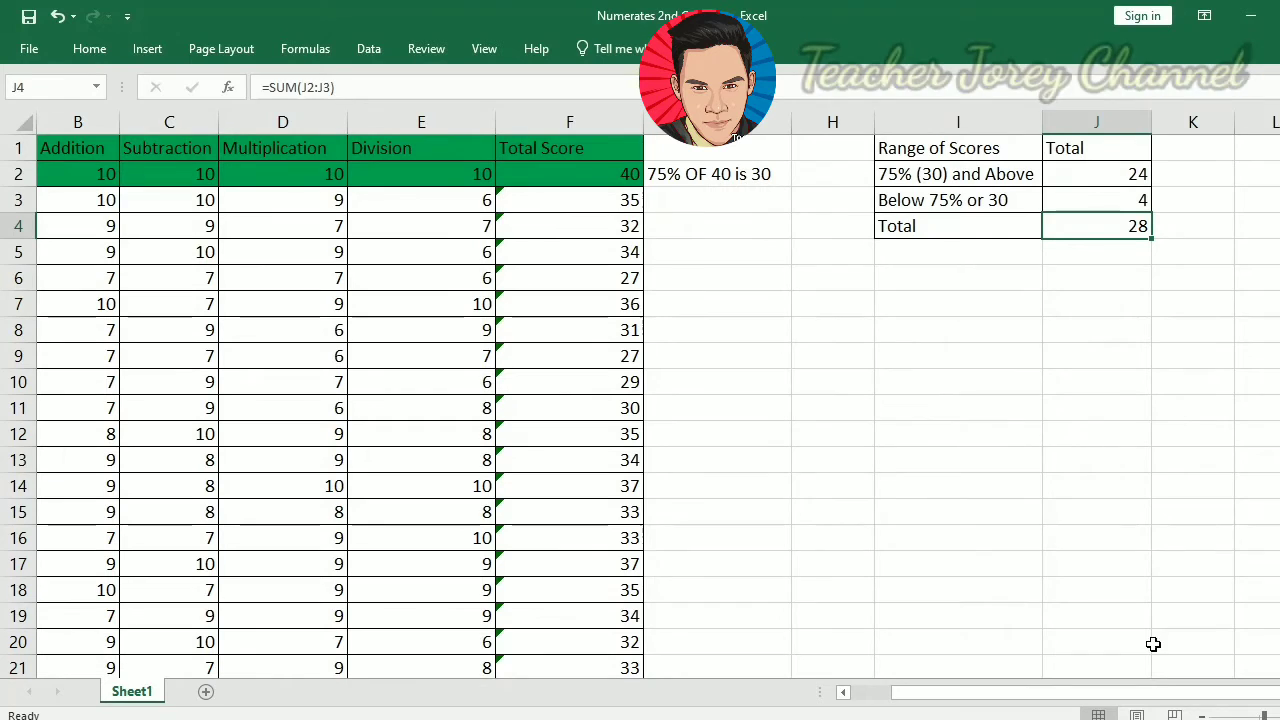
Scroll the sheet to show the Number of Pupils column, then select count cells J2:J3.
left_click(1199, 716)
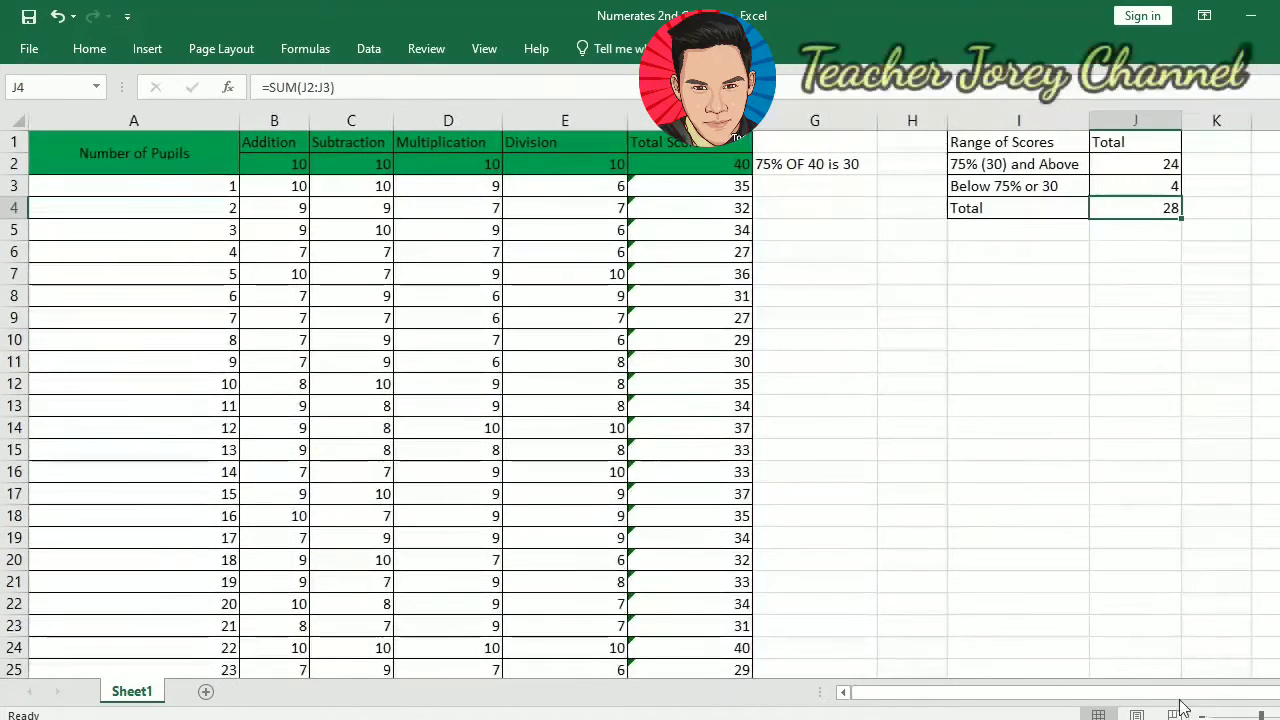
left_click_drag(1160, 698, 1140, 700)
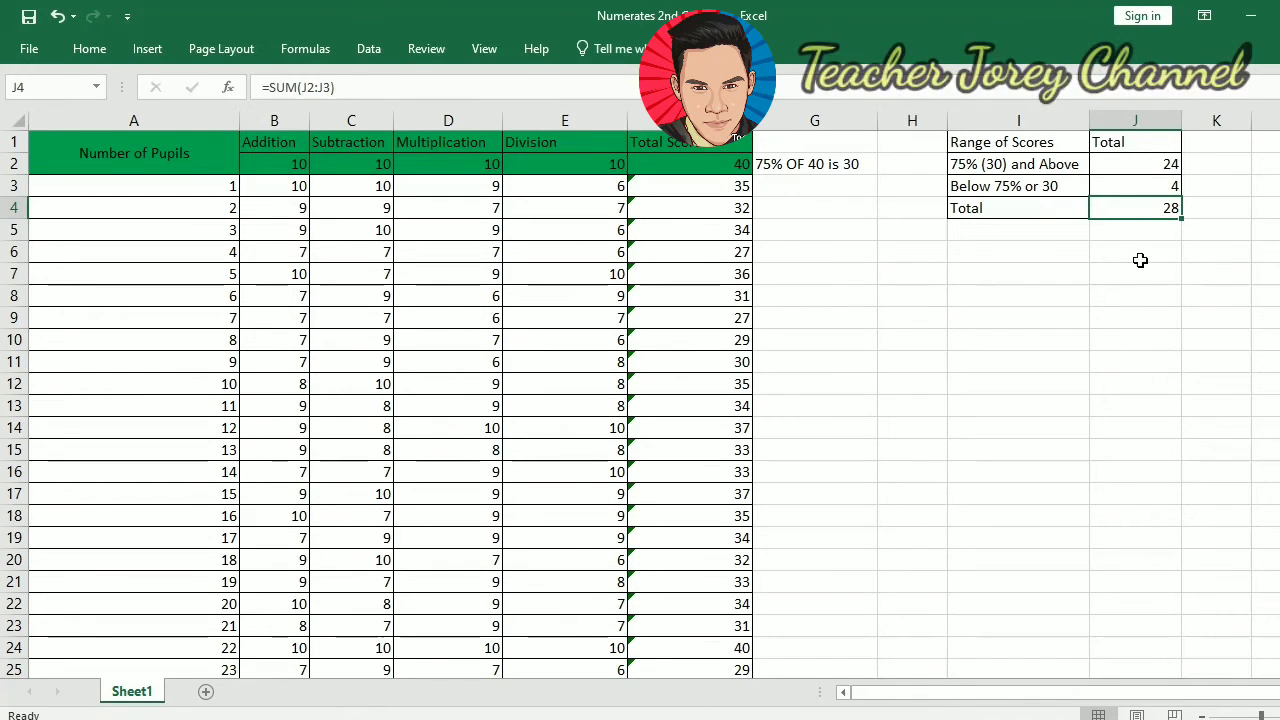
left_click(1160, 163)
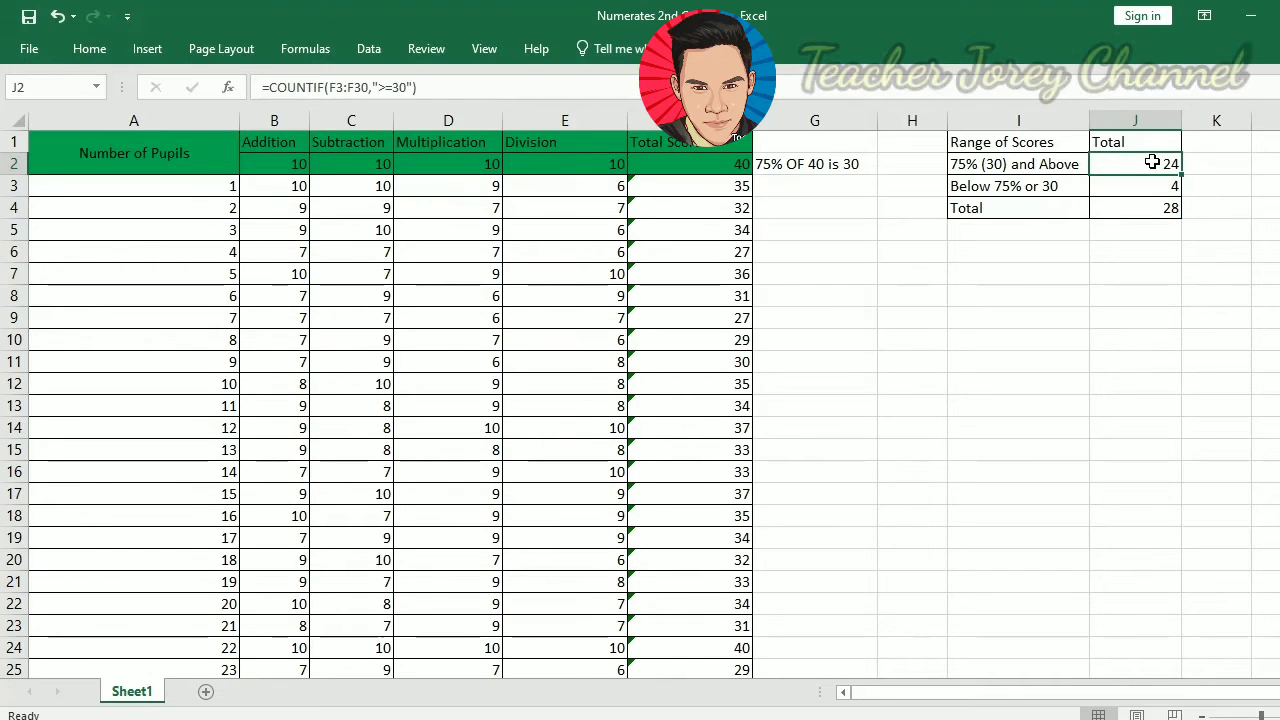
left_click(1219, 167)
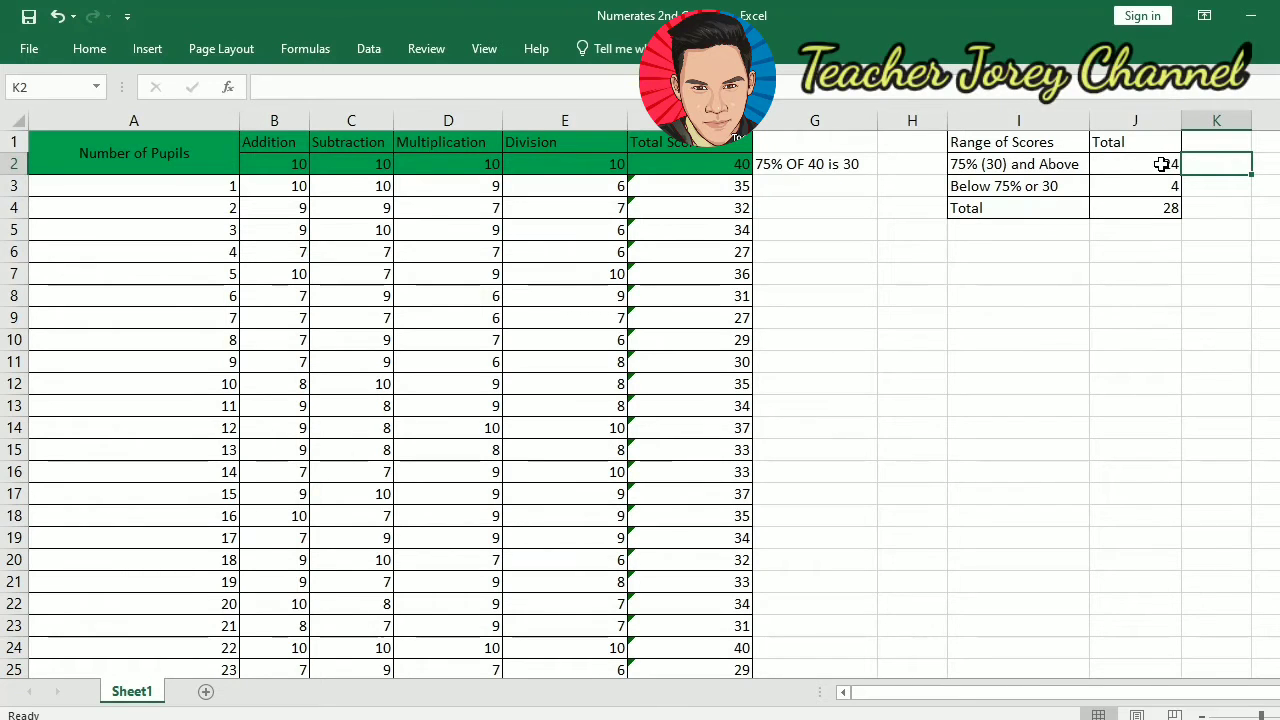
left_click_drag(1162, 164, 1150, 190)
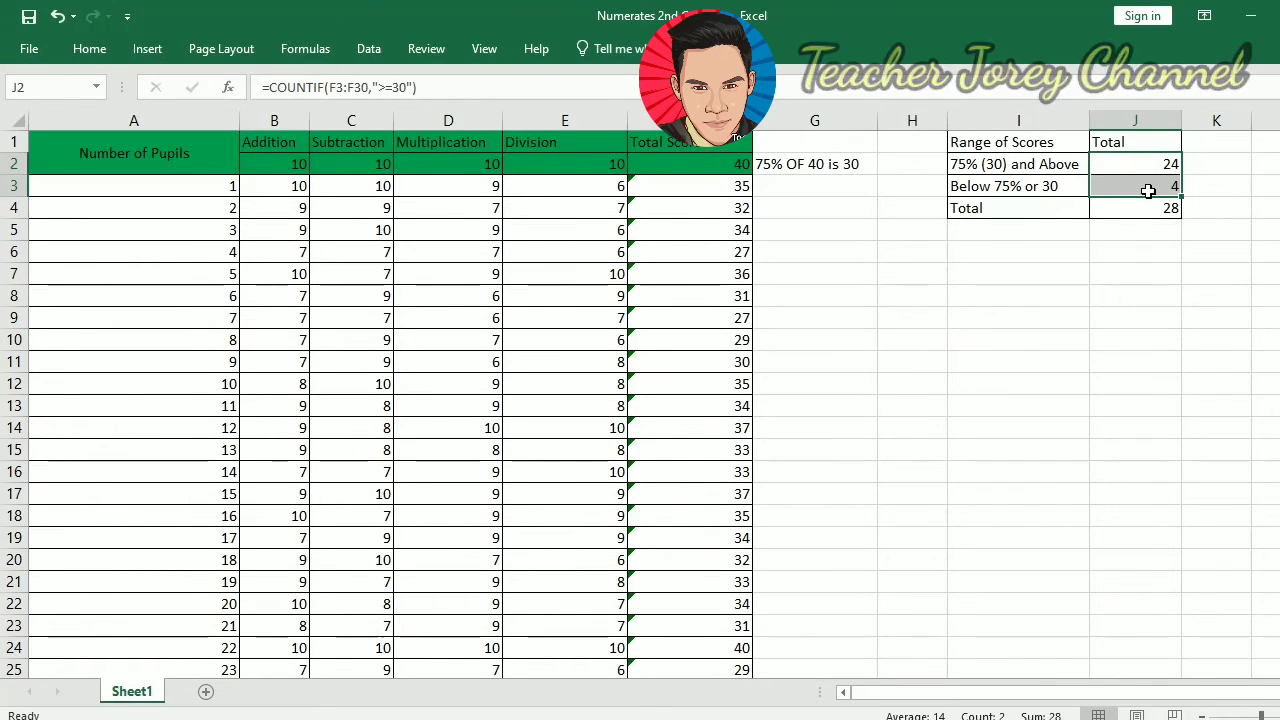
Clear J2:J3 and re-enter =COUNTIF(F3:F30,">=30") in J2, returning 24.
right_click(1148, 190)
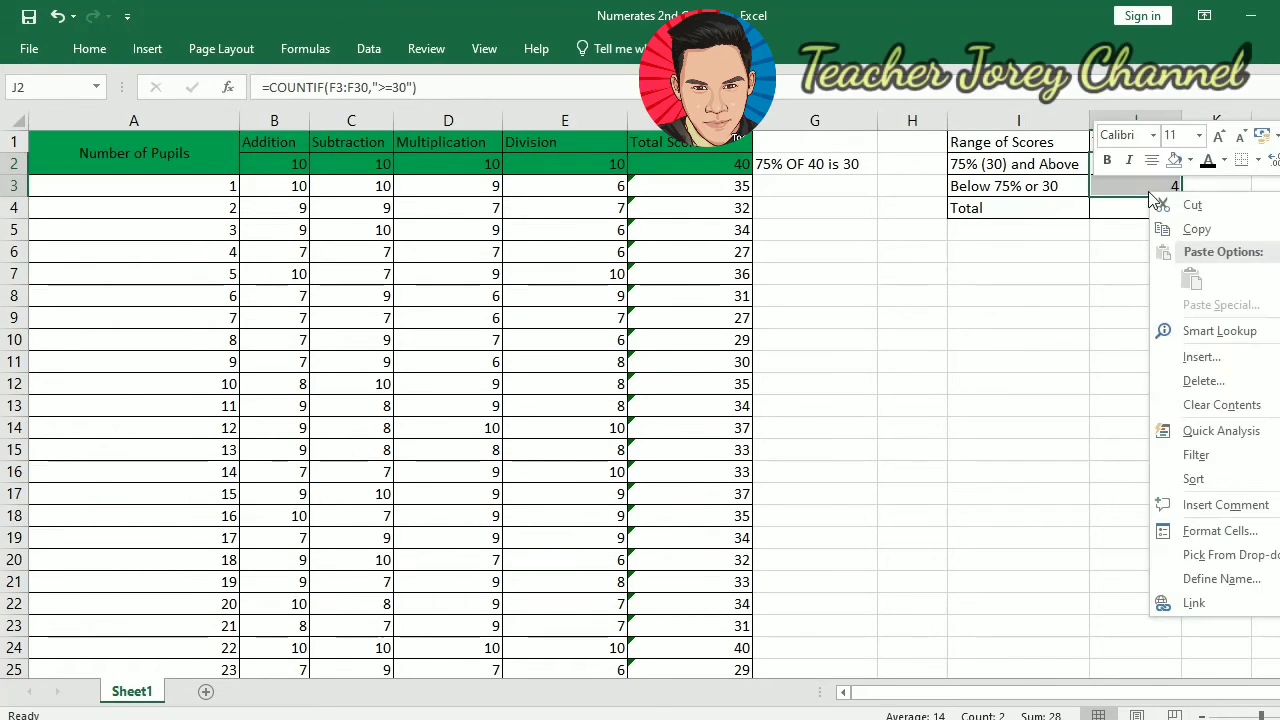
left_click(1224, 404)
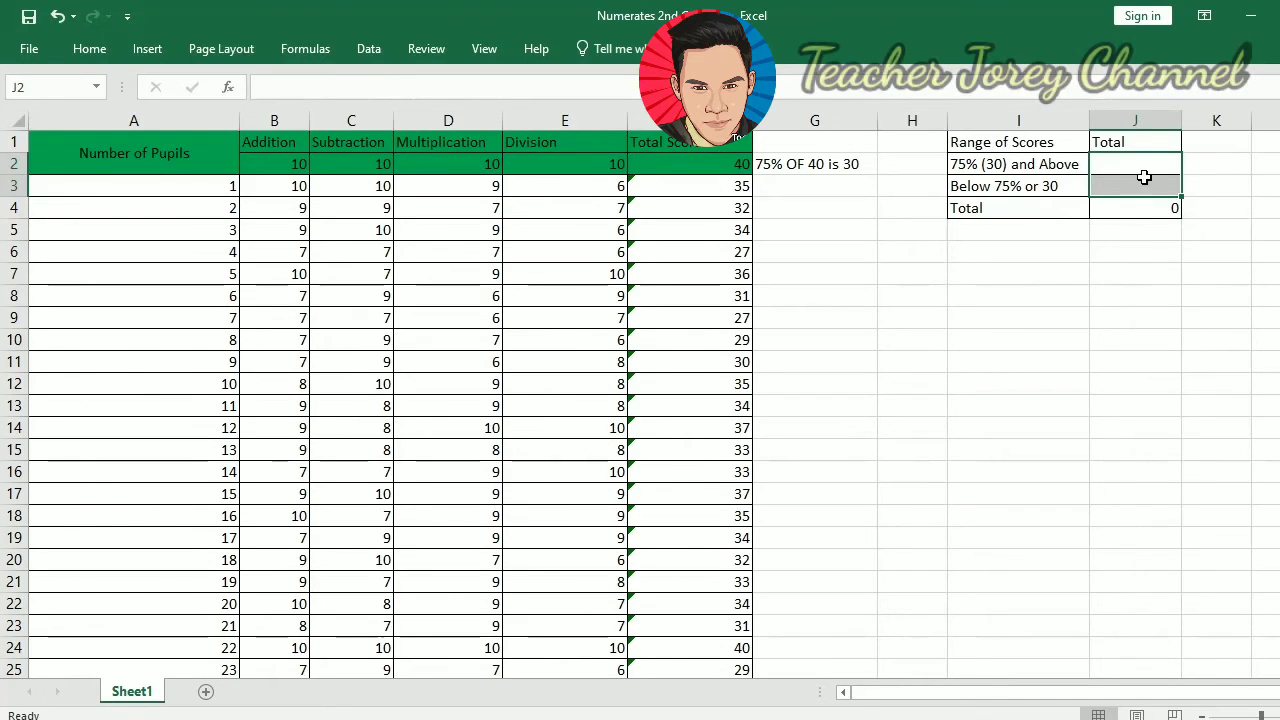
left_click(1146, 169)
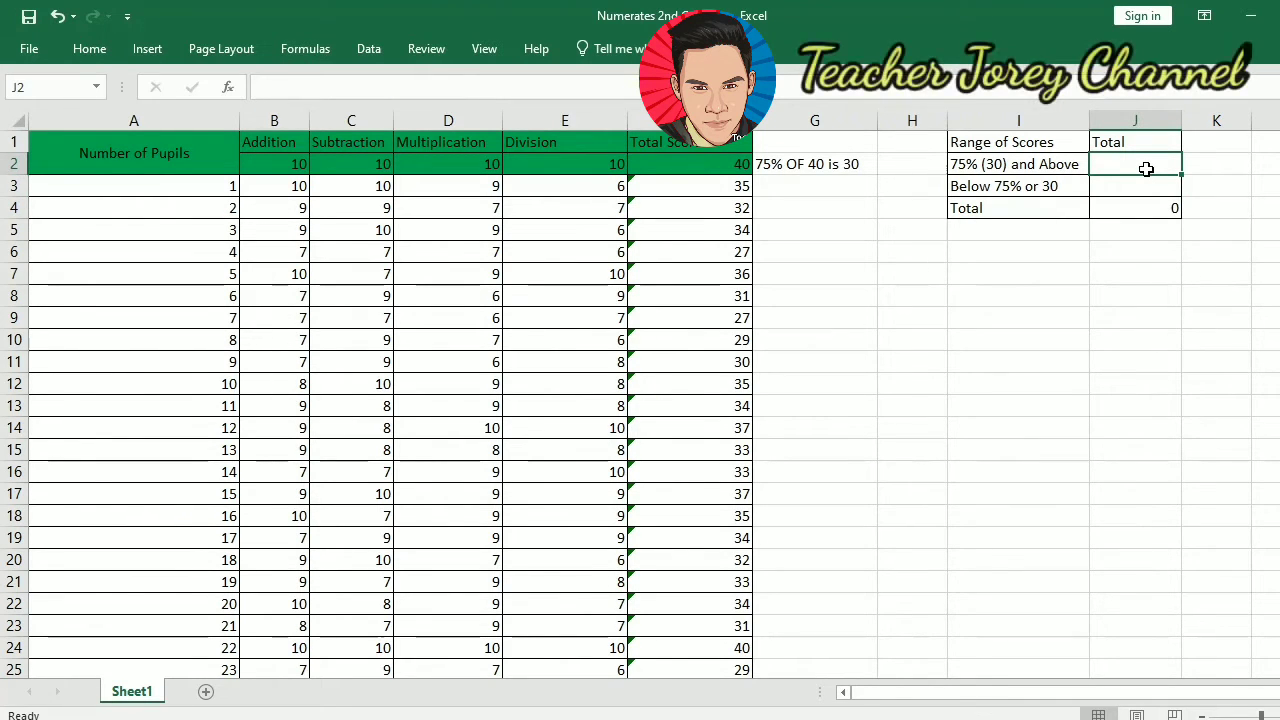
type("=co")
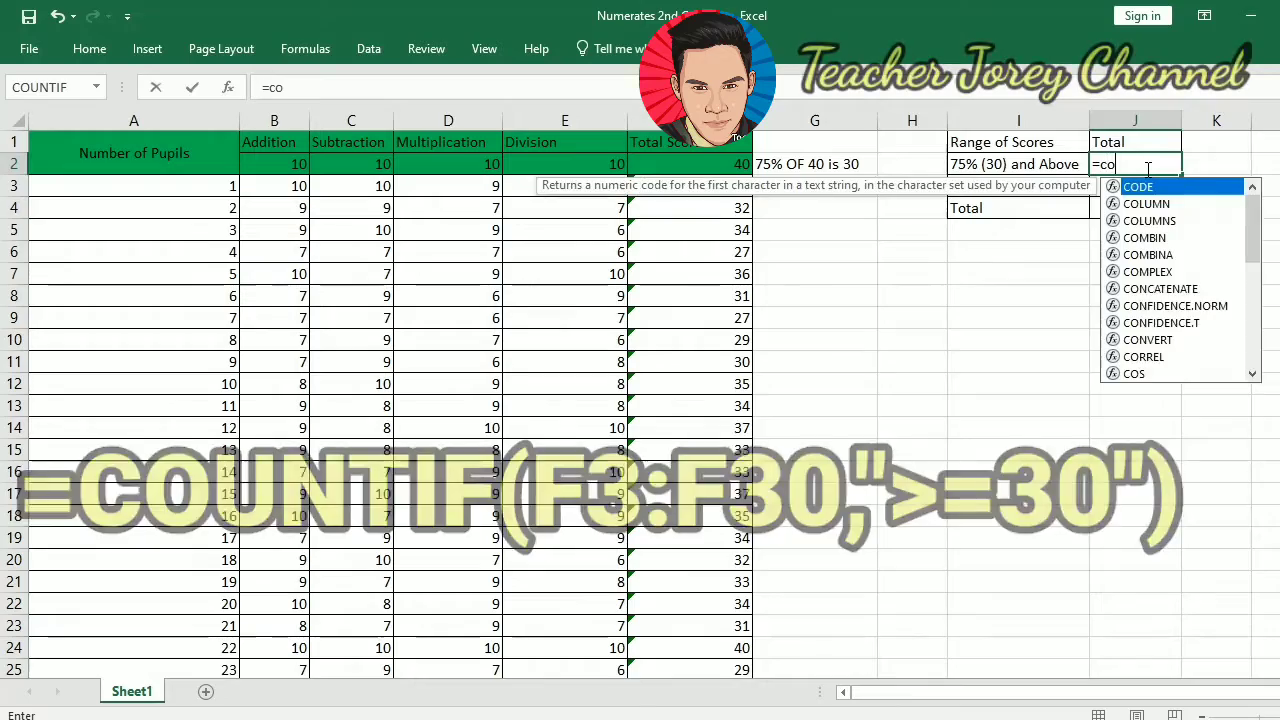
type("untif(")
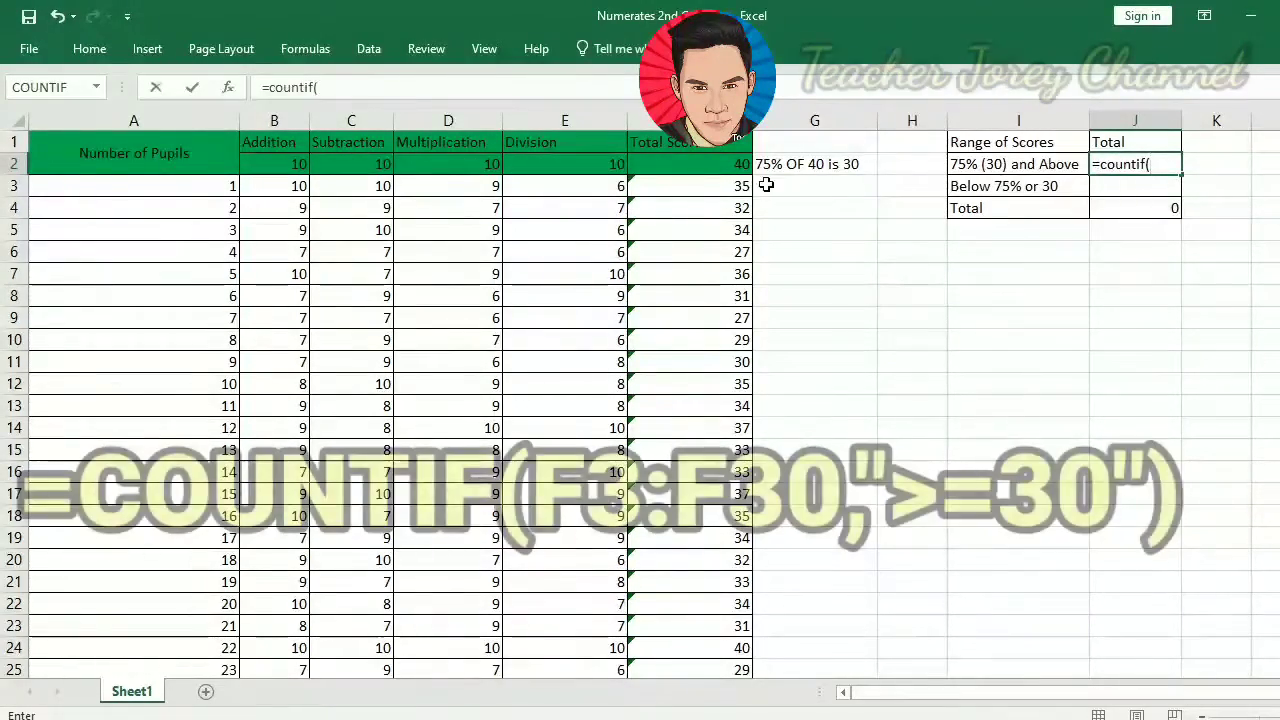
left_click_drag(643, 181, 691, 531)
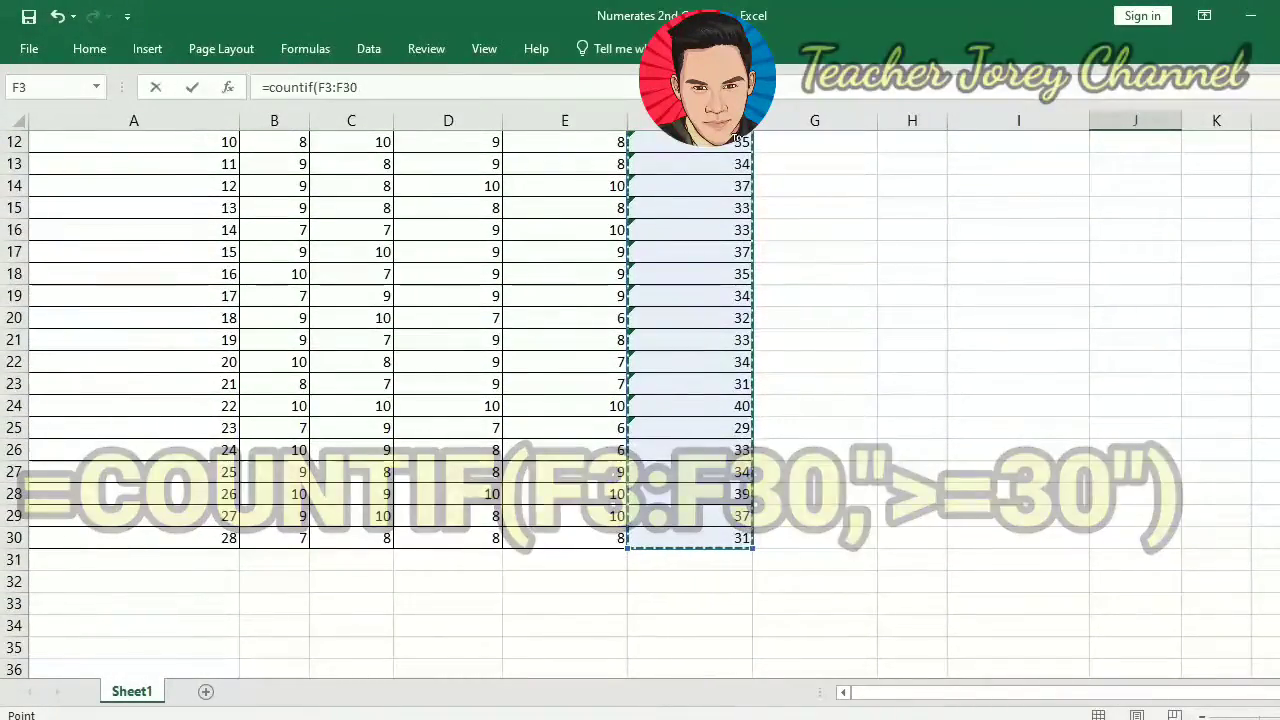
left_click_drag(1276, 475, 1276, 440)
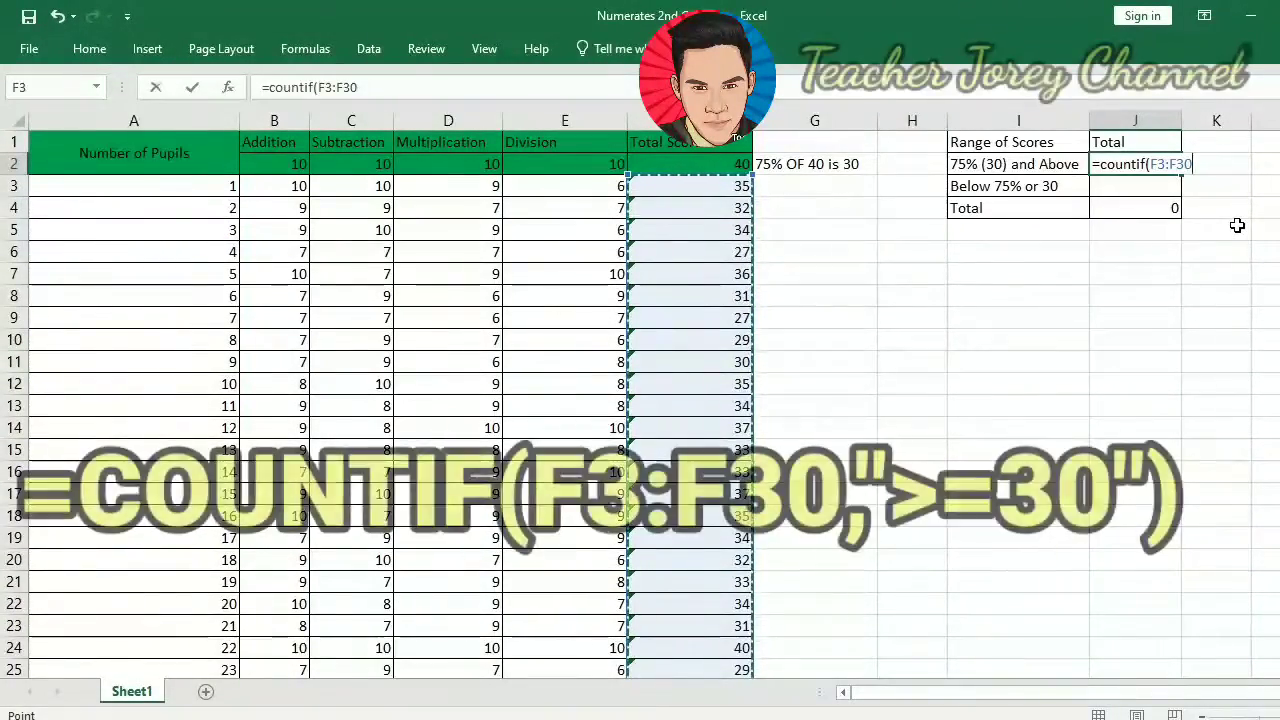
type(",\">=30")
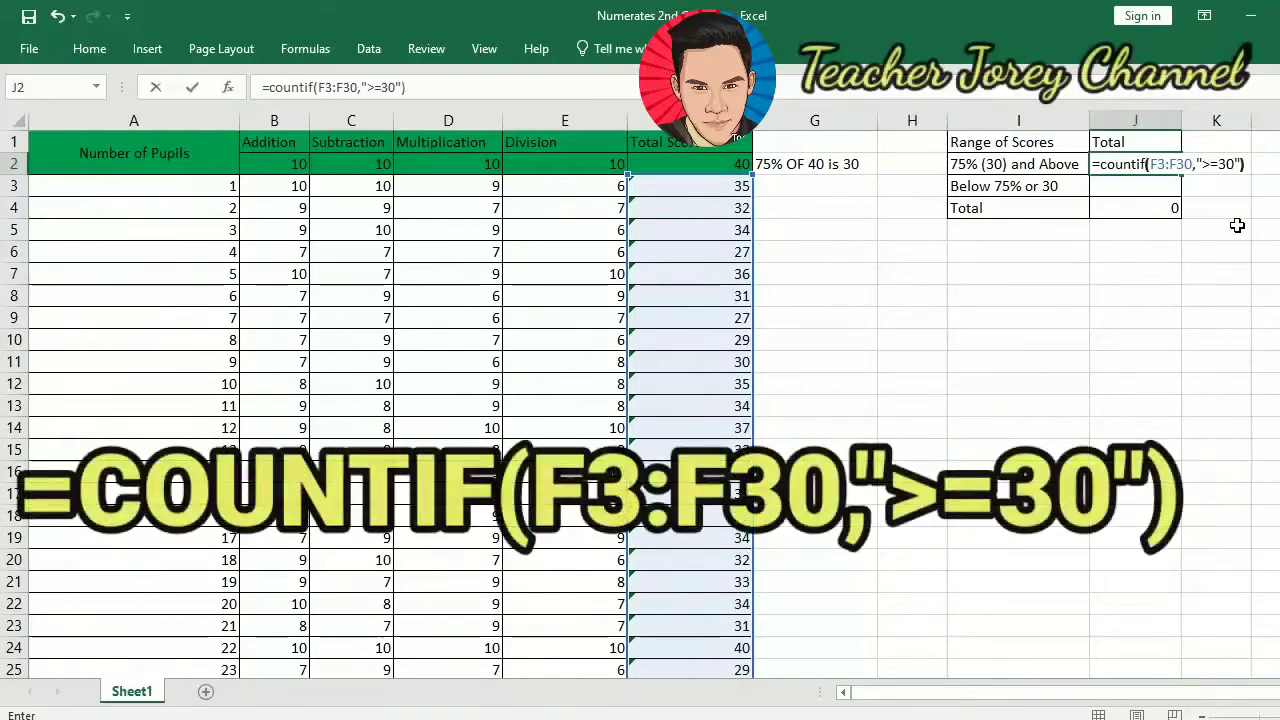
key("Return")
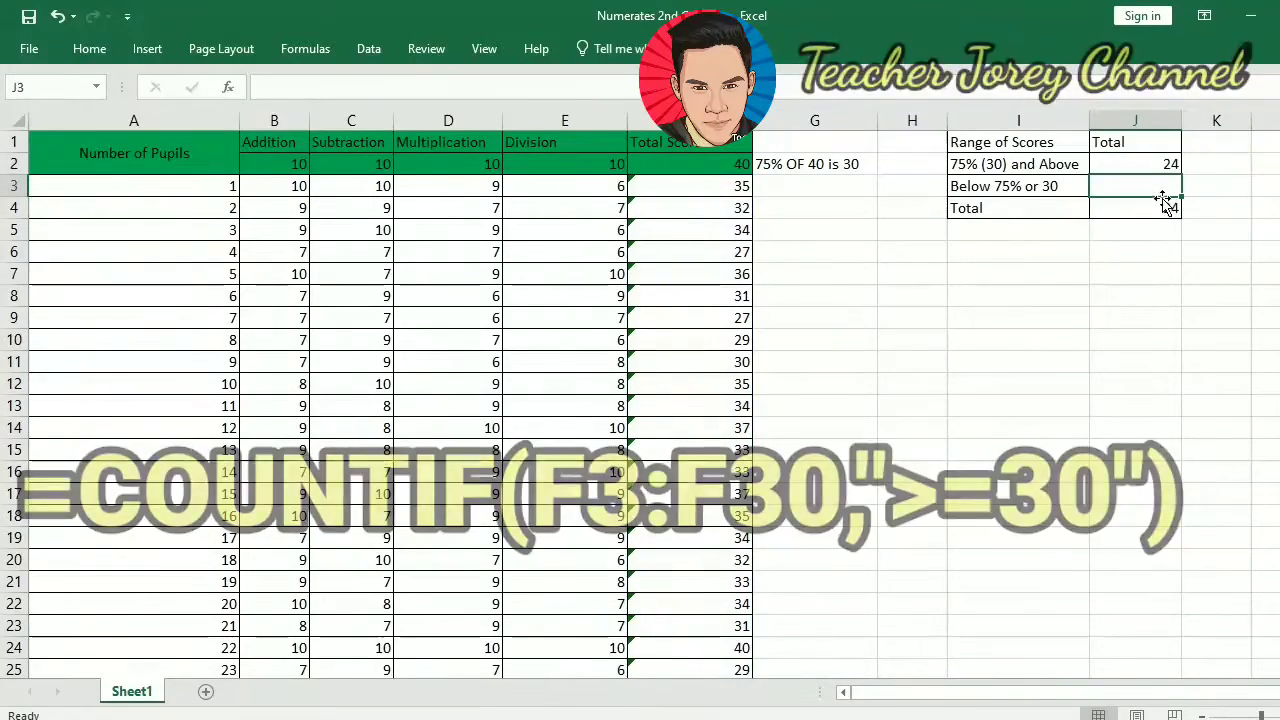
Enter =COUNTIF(F3:F30,"<30") in J3, returning 4 and restoring the Total of 28.
type("=counti")
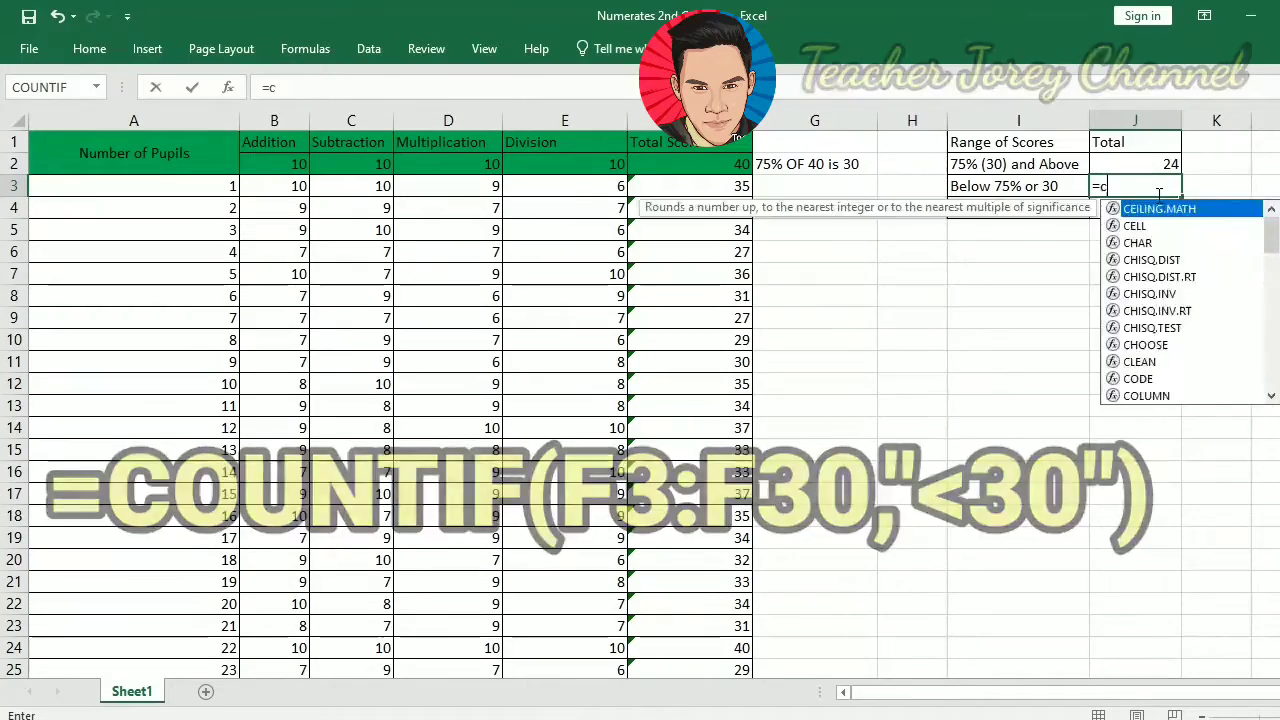
type("(")
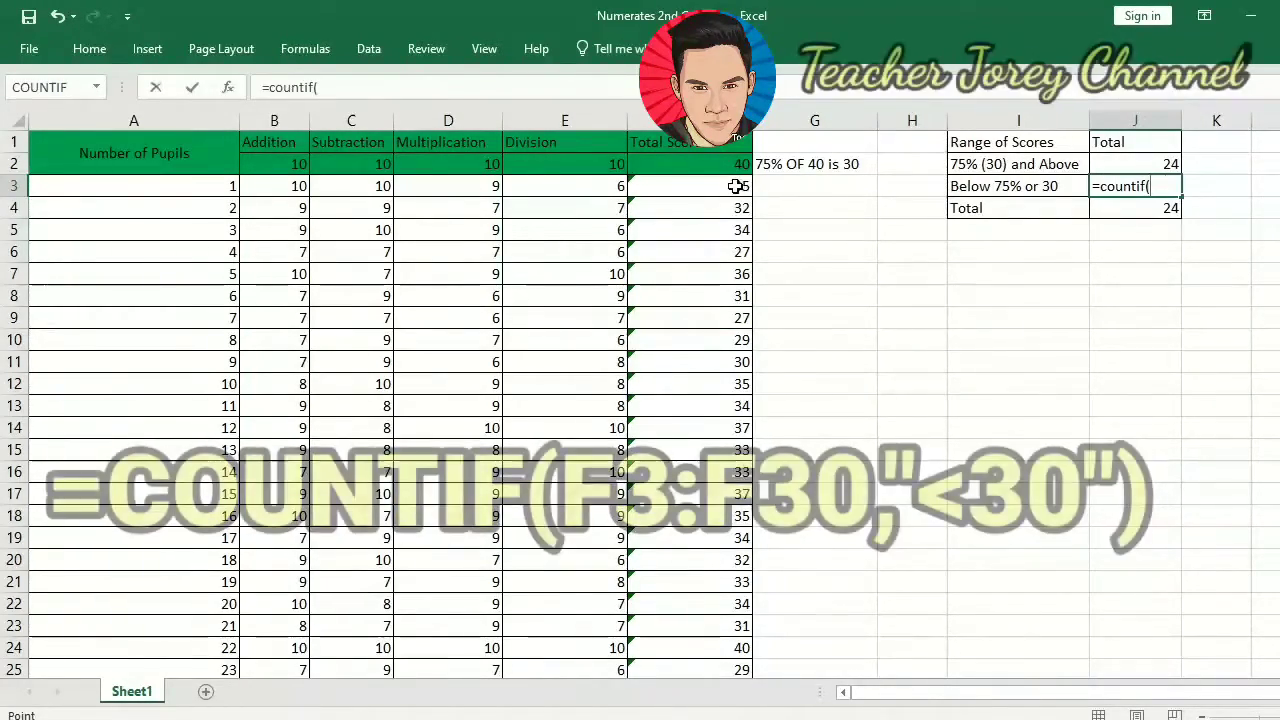
left_click_drag(737, 186, 733, 650)
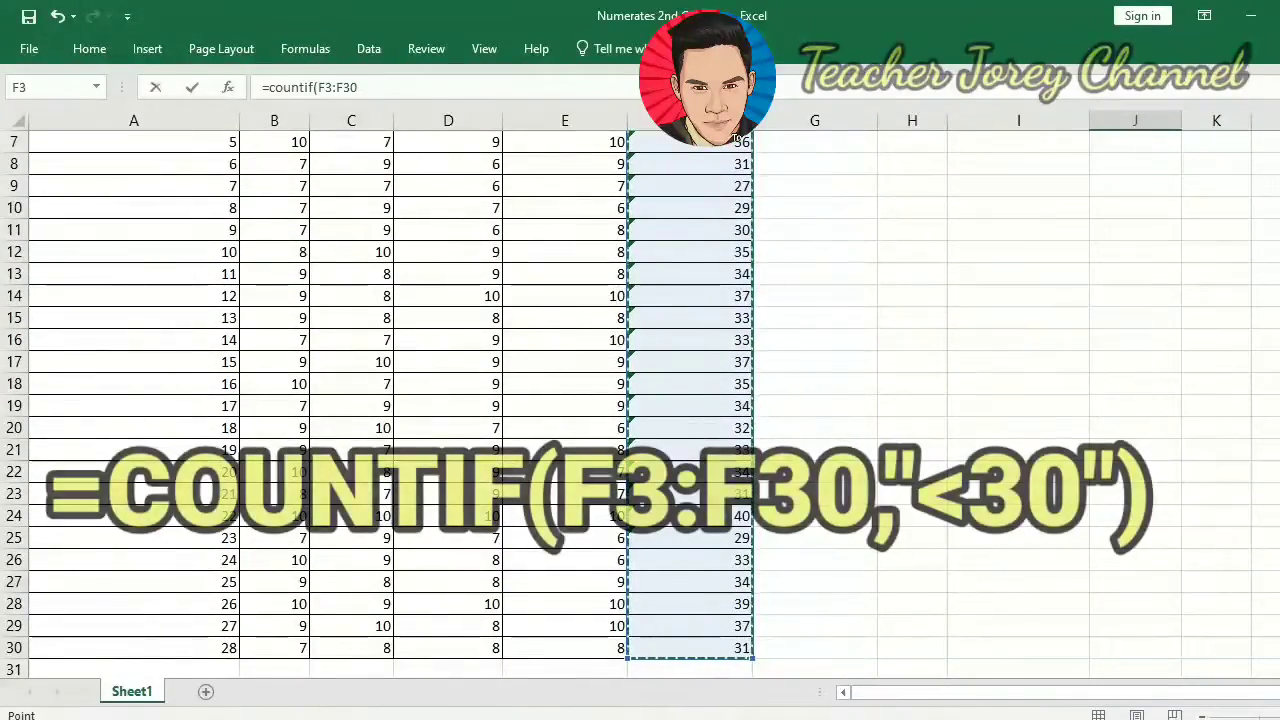
scroll(733, 650, "up", 2)
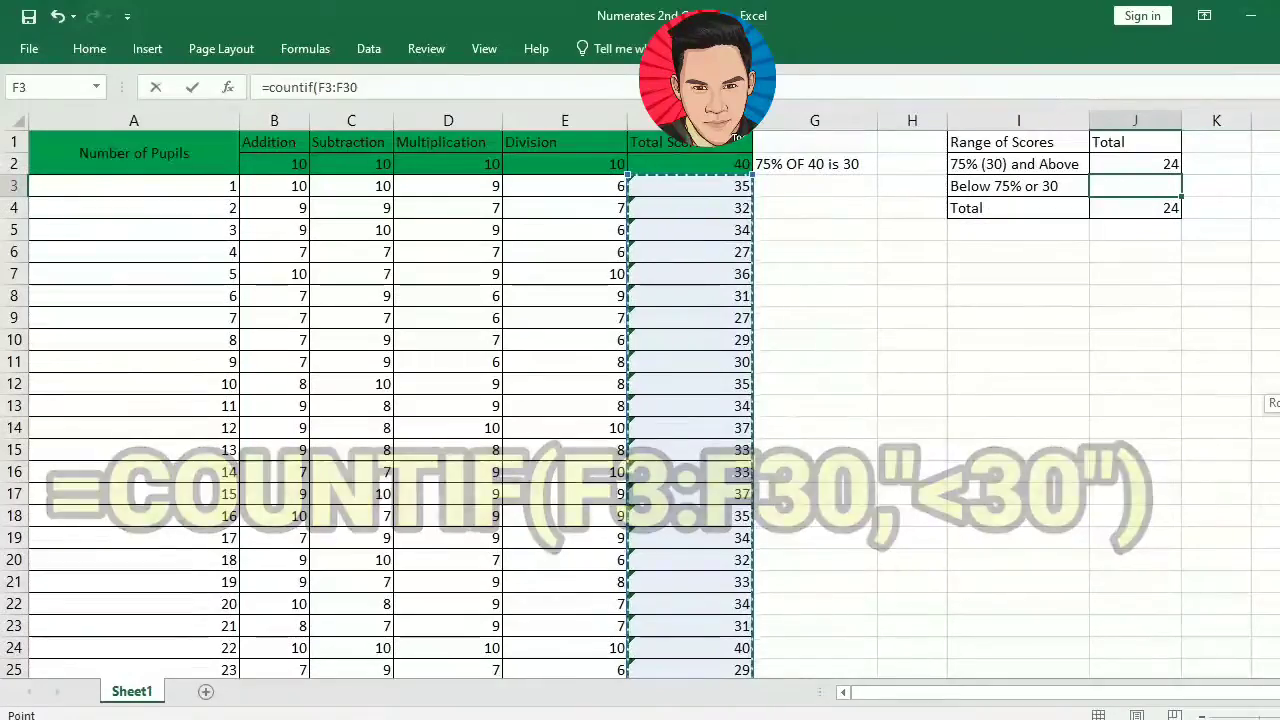
type(",\"<")
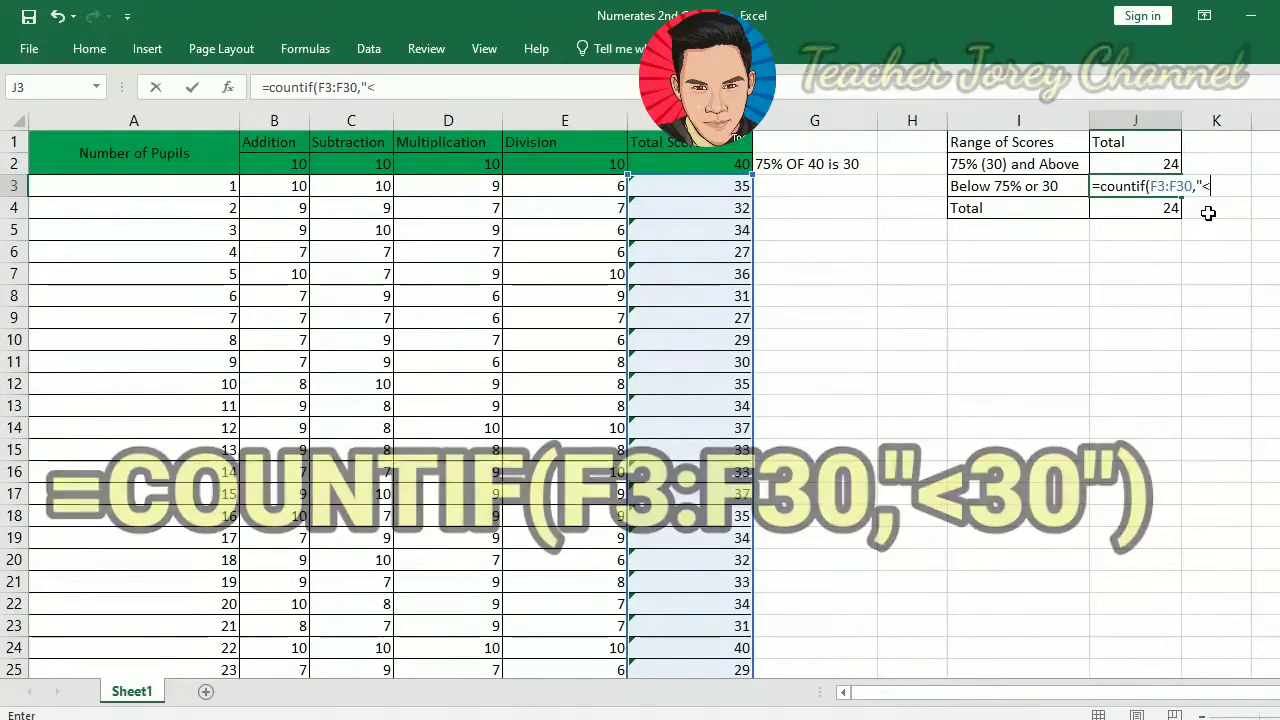
type("30")
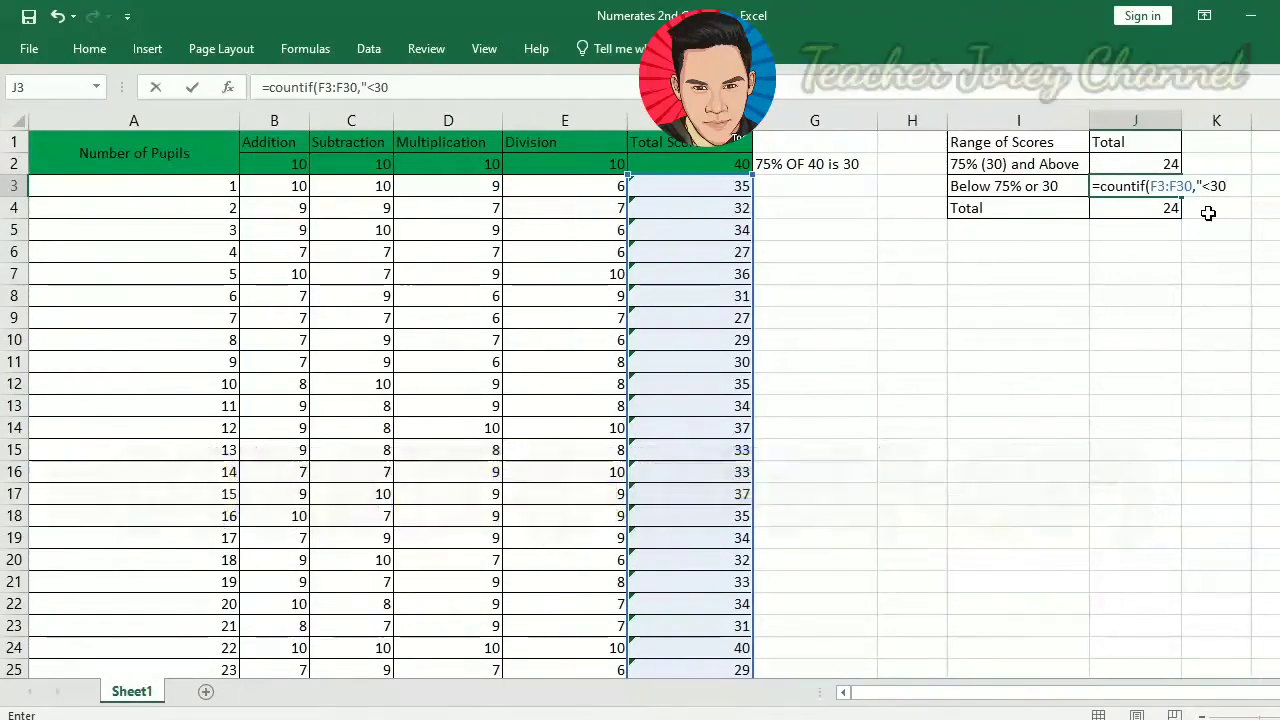
type("\"")
key("Up")
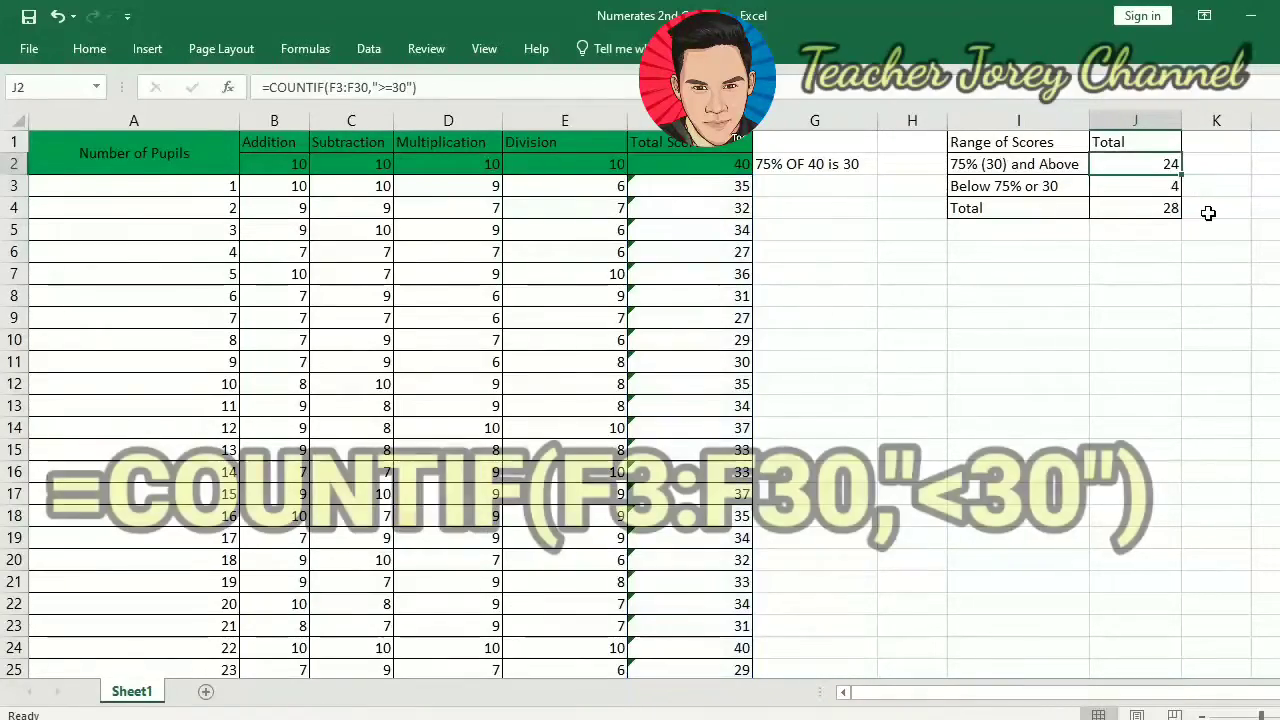
left_click_drag(1150, 160, 1146, 195)
left_click(1140, 205)
left_click(1018, 343)
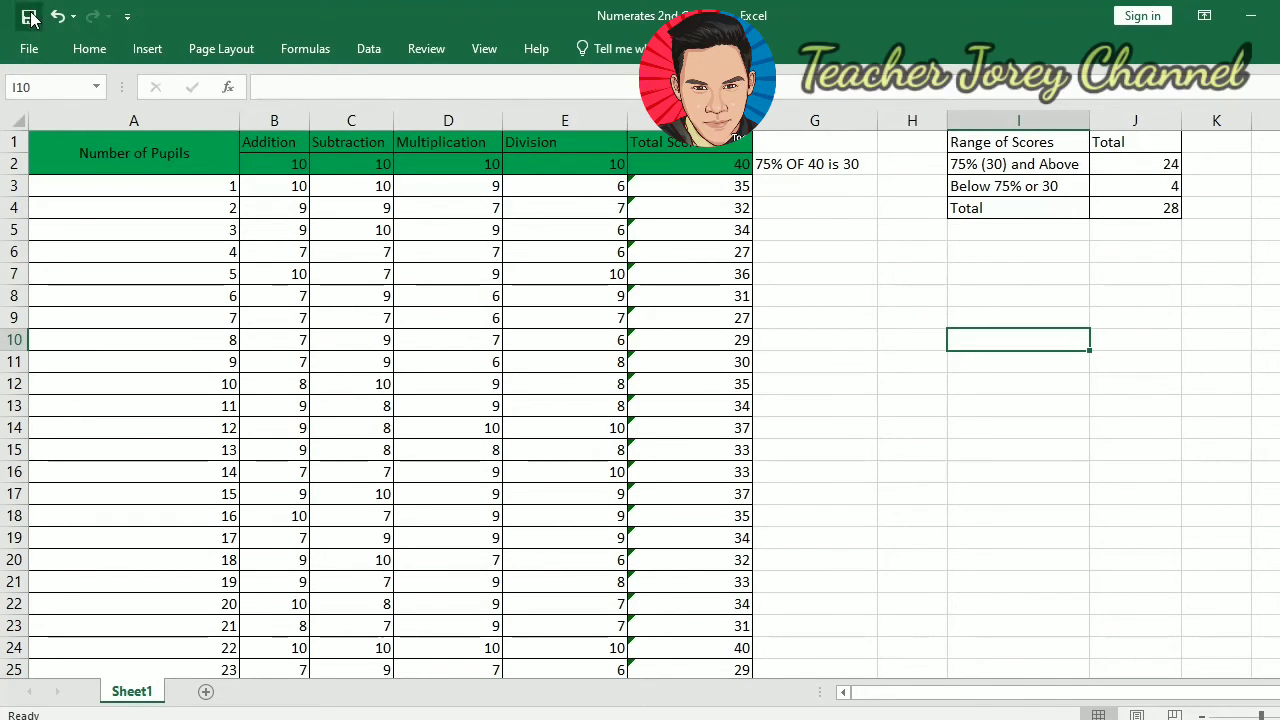
left_click(897, 284)
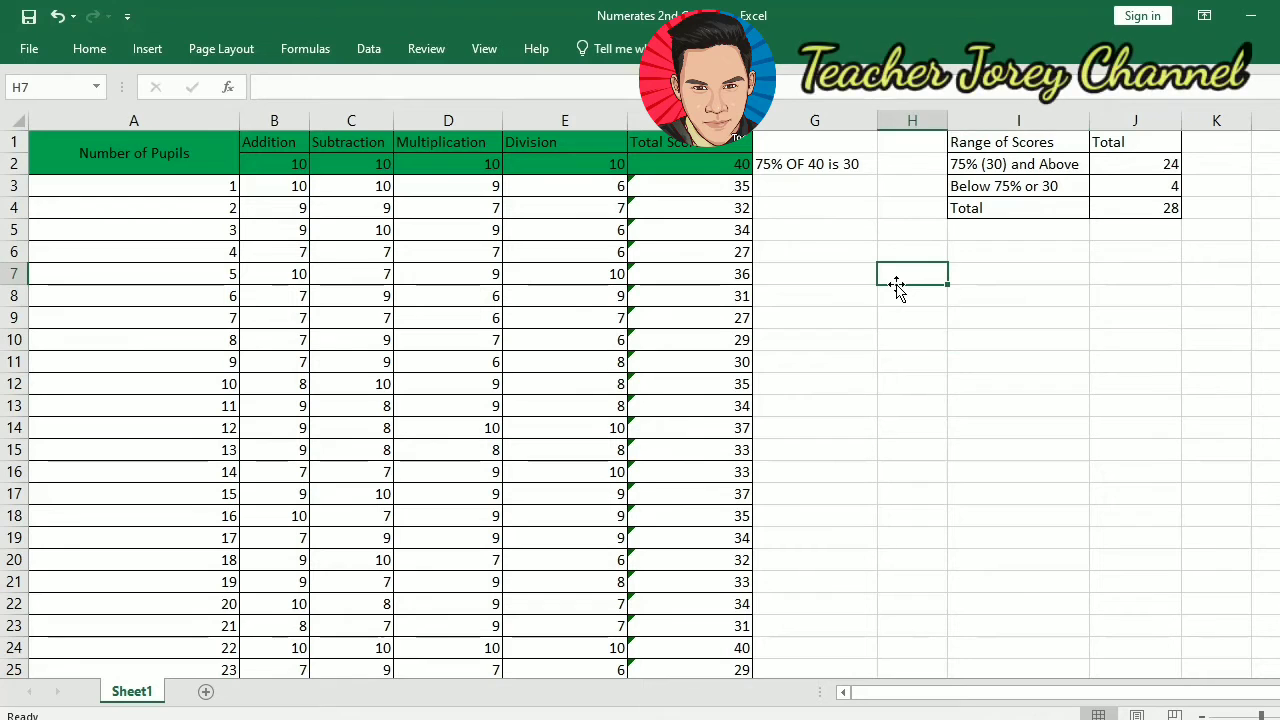